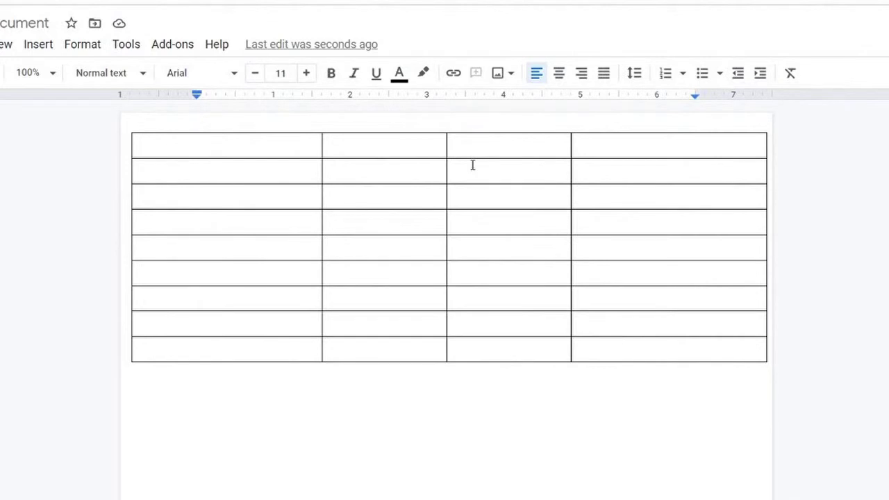
# Merge the four cells of the table's first row, center the merged cell and title it "Basic Spell Cards"
pyautogui.moveTo(292, 147); pyautogui.dragTo(514, 146)
pyautogui.rightClick(514, 147)
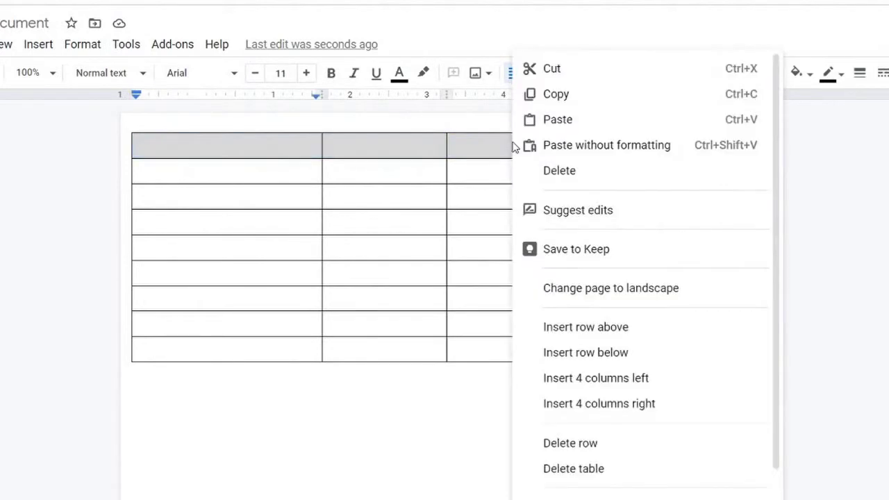
pyautogui.click(583, 486)
pyautogui.click(561, 76)
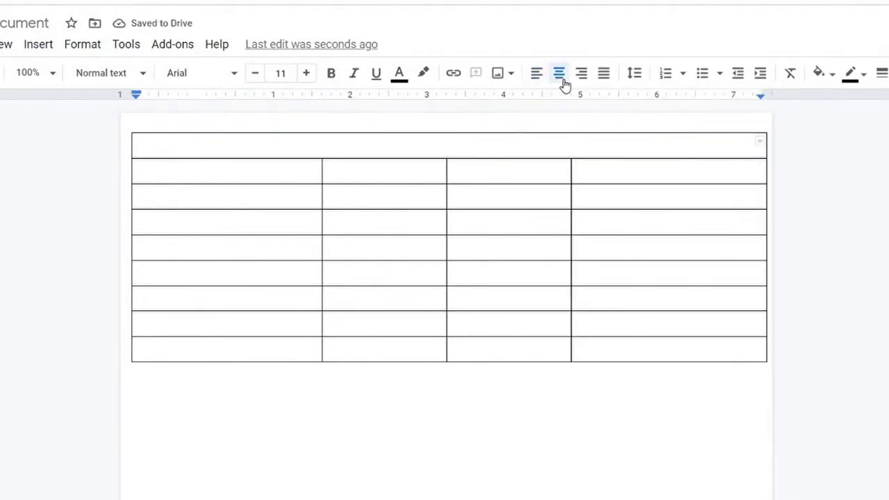
pyautogui.write('Basic Spell Cards')
# Add the centered headings "Name" and "Essence Cost" to the first two columns of the second row
pyautogui.click(251, 179)
pyautogui.write('Name')
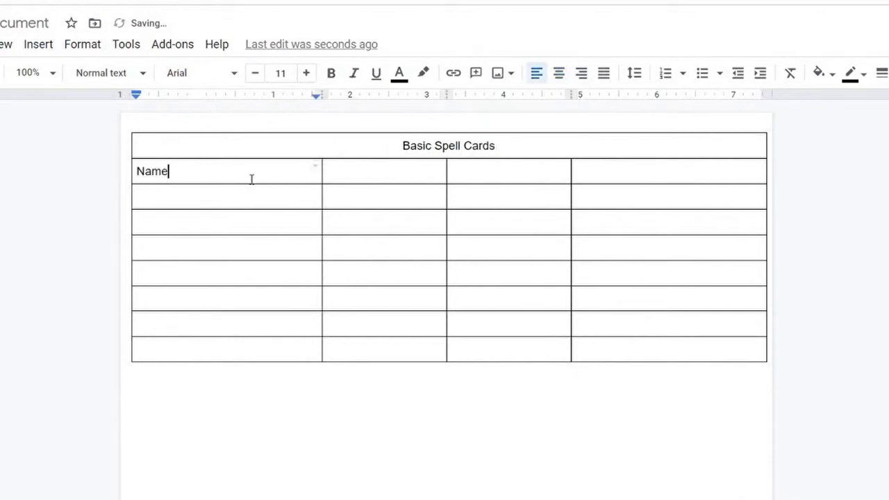
pyautogui.click(559, 73)
pyautogui.click(366, 172)
pyautogui.write('Cost')
pyautogui.click(559, 73)
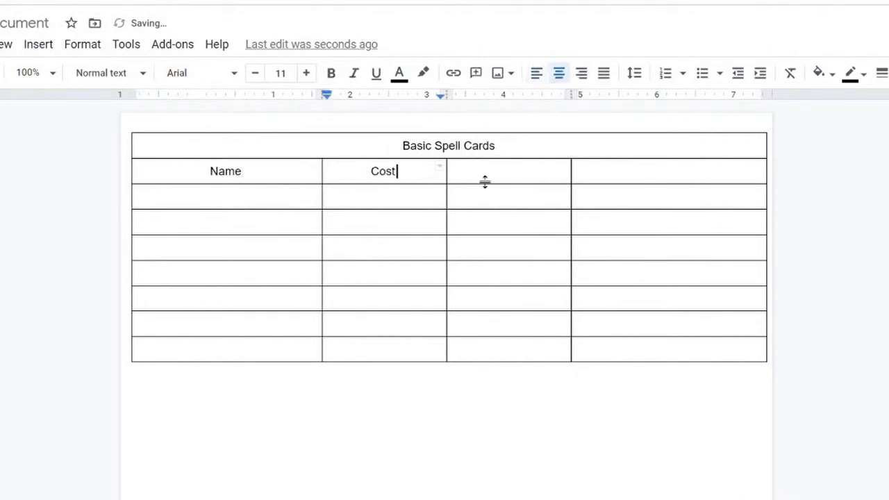
pyautogui.click(362, 172)
pyautogui.write('Essence')
# Add the centered headings "Requirements" and "Effects" to the third and fourth columns of the header row
pyautogui.click(479, 176)
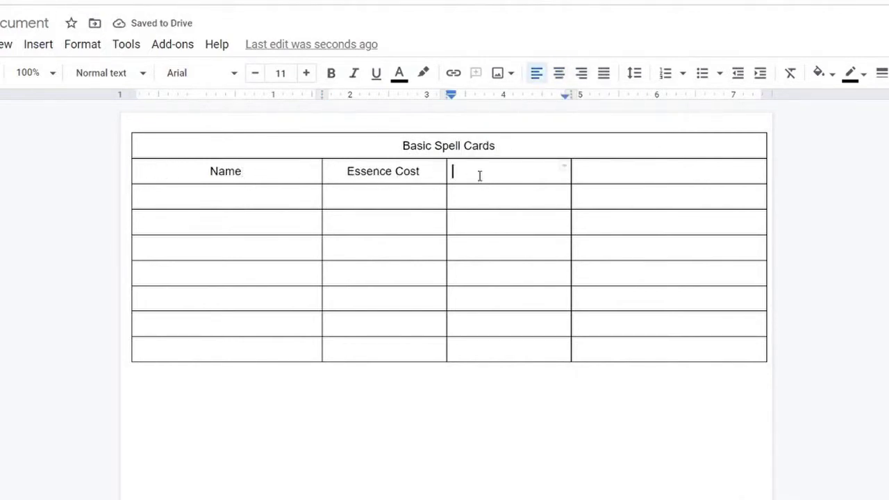
pyautogui.write('Essence Type')
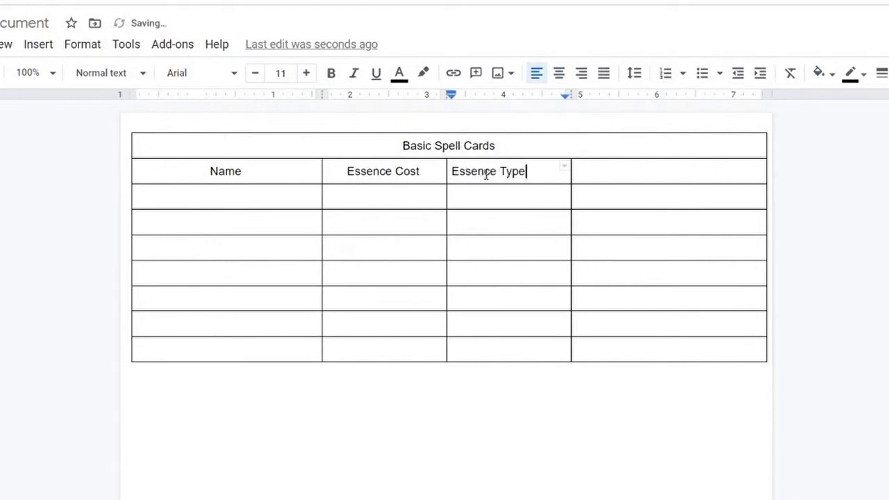
pyautogui.tripleClick(482, 176)
pyautogui.write('Requirements')
pyautogui.click(560, 73)
pyautogui.click(605, 172)
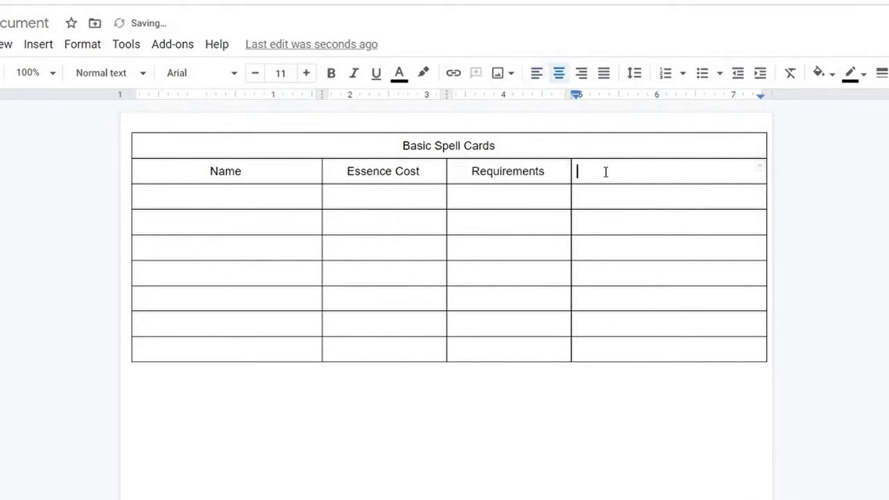
pyautogui.write('Effects')
pyautogui.click(560, 73)
# Insert five more blank rows below the column headings
pyautogui.click(250, 196)
pyautogui.rightClick(224, 203)
pyautogui.click(276, 287)
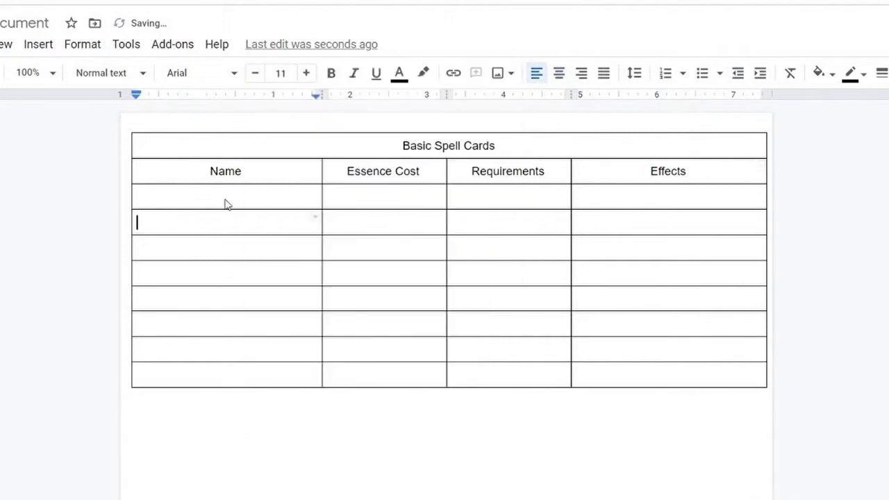
pyautogui.rightClick(221, 197)
pyautogui.click(276, 287)
pyautogui.rightClick(193, 198)
pyautogui.click(230, 314)
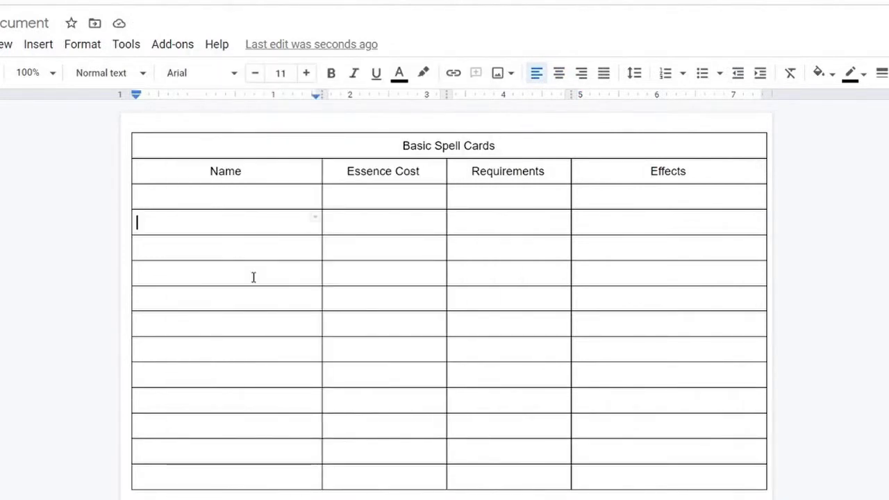
# Enter "Hunt" in the first three cells under the Name heading
pyautogui.write('Hunt')
pyautogui.press('Down')
pyautogui.write('Hunt')
pyautogui.press('Down')
pyautogui.write('Hu')
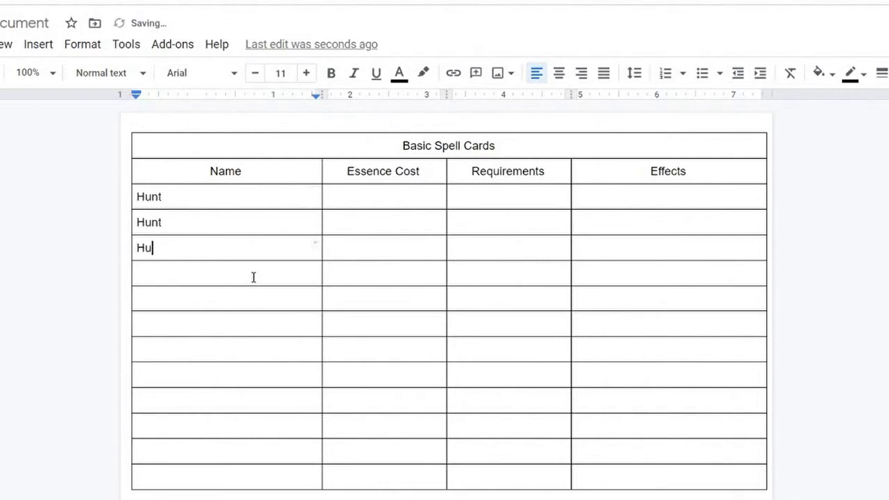
# Enter "Mammal" in the three Name cells below the Hunt entries
pyautogui.write('Mammal')
pyautogui.press('Down')
pyautogui.write('Mammal')
pyautogui.press('Down')
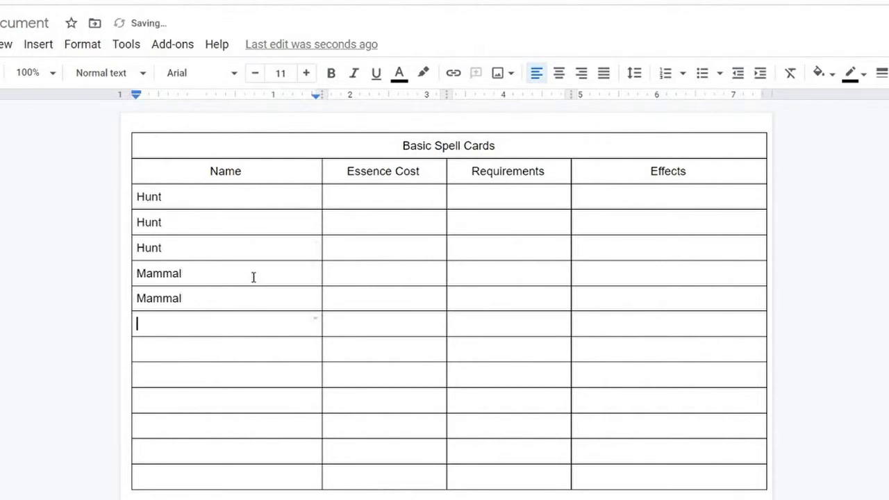
pyautogui.write('Mammal')
pyautogui.press('Down')
# Enter "Floral" in the three Name cells below the Mammal entries
pyautogui.write('Floral')
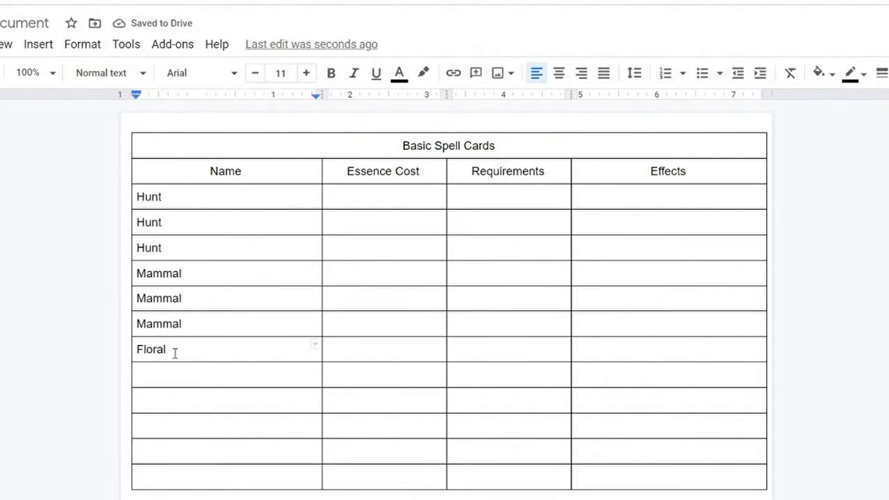
pyautogui.moveTo(175, 353); pyautogui.dragTo(150, 293)
pyautogui.click(161, 375)
pyautogui.write('Floral')
pyautogui.press('Down')
pyautogui.write('Flora')
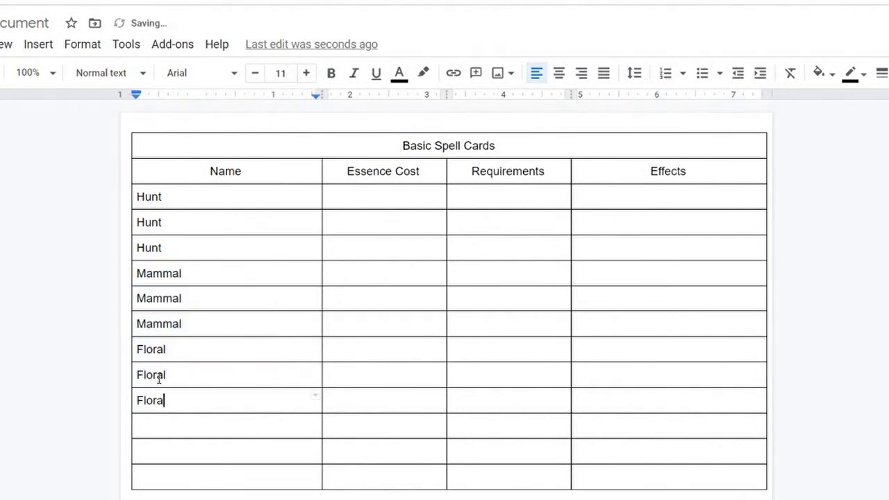
pyautogui.write('l')
# Move the nine Hunt, Mammal and Floral entries from the Name column to the Requirements column
pyautogui.moveTo(167, 402); pyautogui.dragTo(166, 340)
pyautogui.keyDown('shift'); pyautogui.click(167, 198); pyautogui.keyUp('shift')
pyautogui.rightClick(167, 198)
pyautogui.click(199, 67)
pyautogui.rightClick(471, 201)
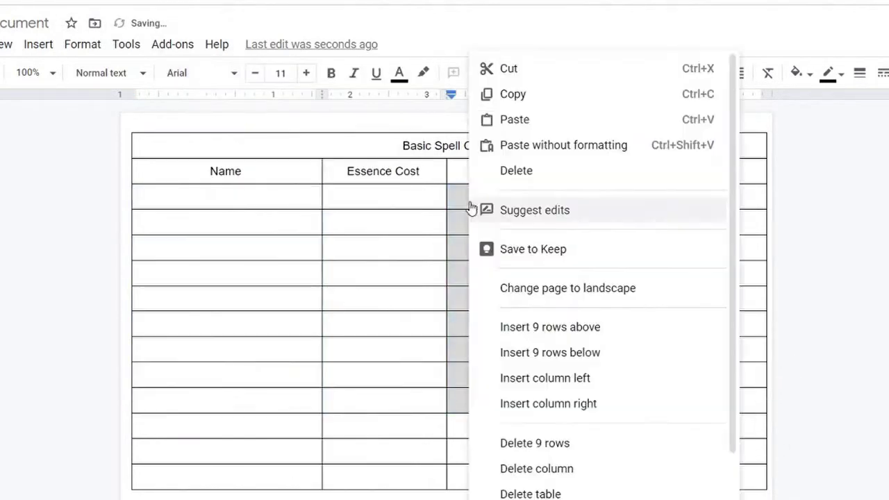
pyautogui.click(526, 118)
# Enter "Water" in the three Requirements cells below the Floral entries
pyautogui.click(473, 430)
pyautogui.write('Water')
pyautogui.press('Down')
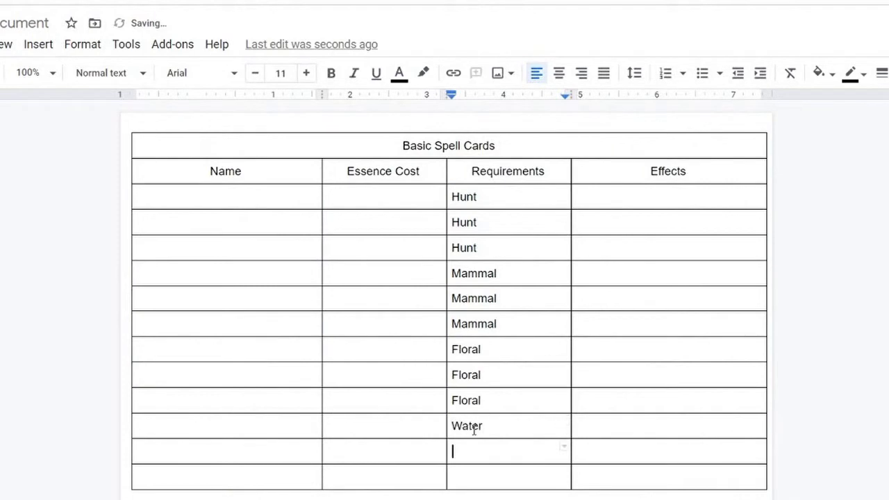
pyautogui.write('Water')
pyautogui.press('Down')
pyautogui.write('Water')
pyautogui.press('Down')
# Insert several blank rows at the end of the table, below the Water rows
pyautogui.rightClick(485, 494)
pyautogui.click(606, 316)
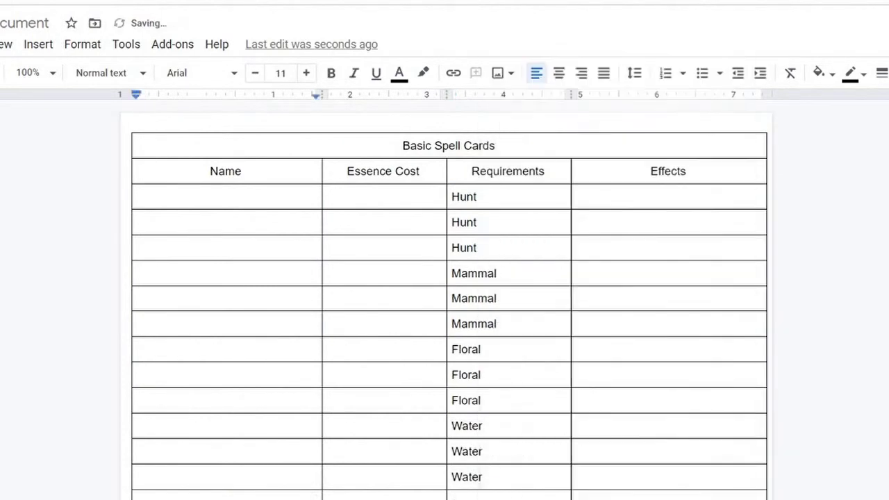
pyautogui.rightClick(484, 495)
pyautogui.click(606, 316)
pyautogui.rightClick(484, 495)
pyautogui.click(606, 316)
pyautogui.rightClick(471, 350)
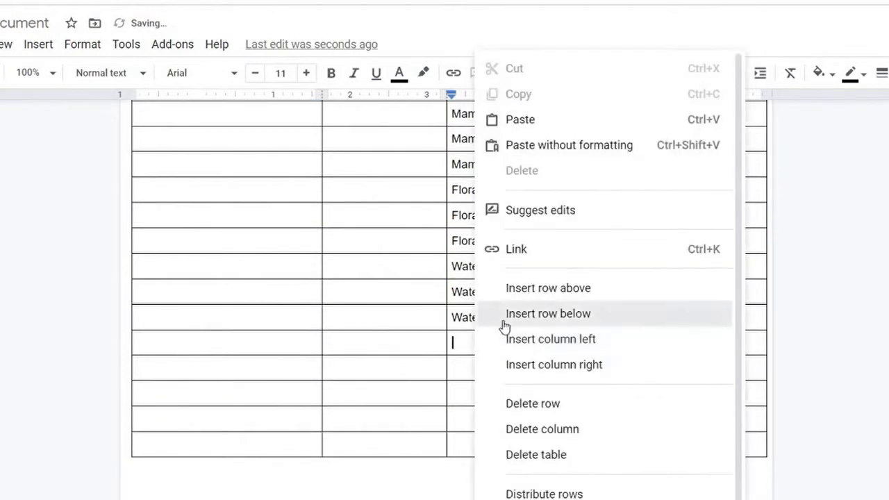
pyautogui.click(502, 316)
# Enter "Beauty" in the three Requirements cells below the Water entries
pyautogui.click(491, 342)
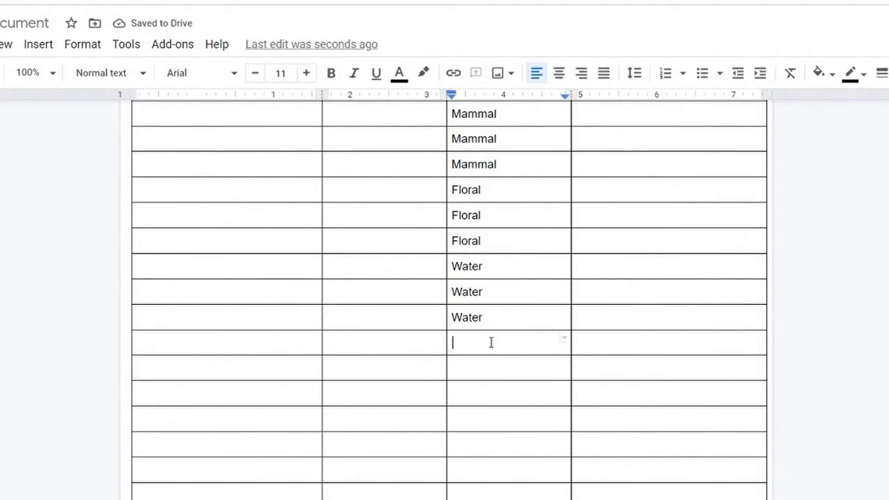
pyautogui.write('Beauty')
pyautogui.press('Down')
pyautogui.write('Beauty')
pyautogui.press('Down')
pyautogui.write('Beauty')
pyautogui.press('Down')
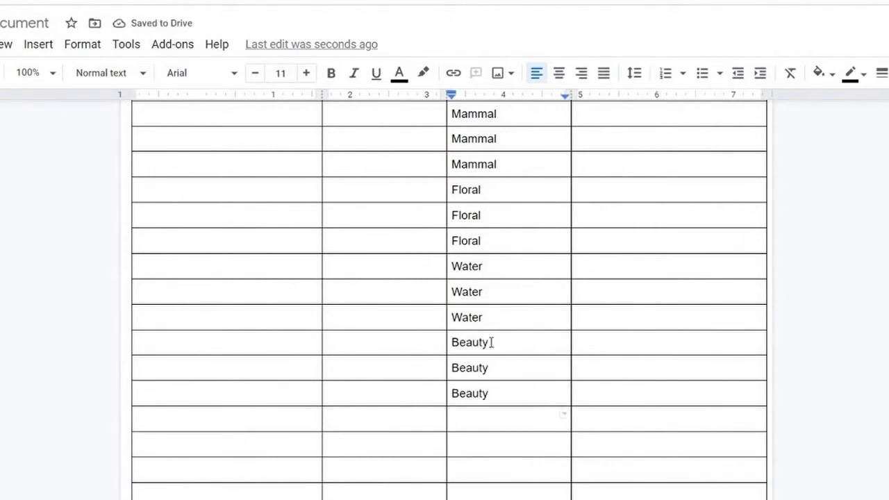
# Enter "Healing" in the three Requirements cells below the Beauty entries
pyautogui.write('Healing')
pyautogui.press('Down')
pyautogui.write('Healing')
pyautogui.press('Down')
pyautogui.write('Healing')
pyautogui.press('Down')
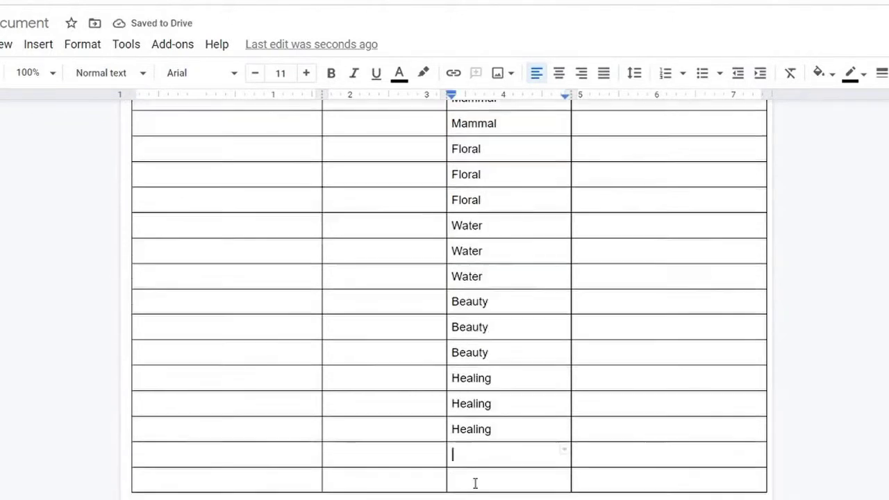
# Insert four more blank rows below the Healing rows
pyautogui.rightClick(496, 448)
pyautogui.click(510, 314)
pyautogui.scroll(-2, 481, 326)
pyautogui.rightClick(469, 275)
pyautogui.click(483, 313)
pyautogui.rightClick(471, 275)
pyautogui.click(488, 313)
pyautogui.rightClick(487, 275)
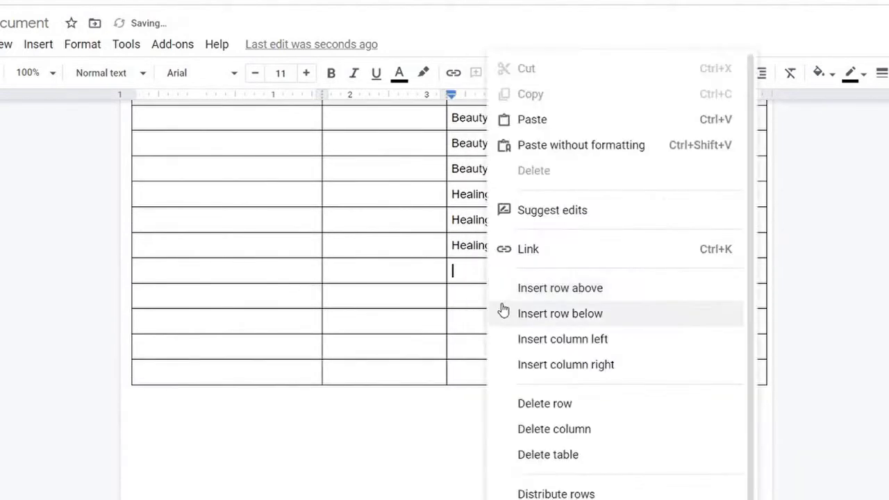
pyautogui.click(504, 312)
# Enter "Wilderness" in the three Requirements cells below the Healing entries
pyautogui.write('Wilderness')
pyautogui.press('Down')
pyautogui.write('Wilderness')
pyautogui.press('Down')
pyautogui.write('Wi')
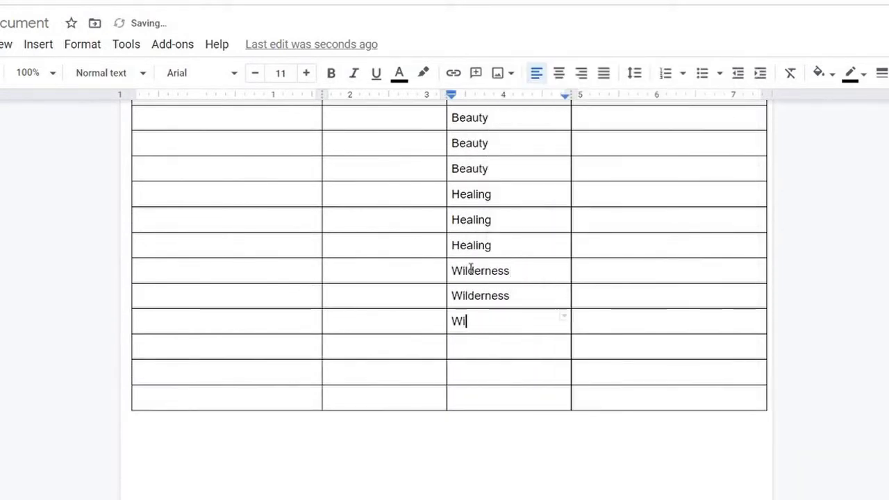
pyautogui.write('lderness')
pyautogui.press('Down')
# Insert three more blank rows below the Wilderness rows
pyautogui.scroll(5, 507, 321)
pyautogui.scroll(-3, 569, 402)
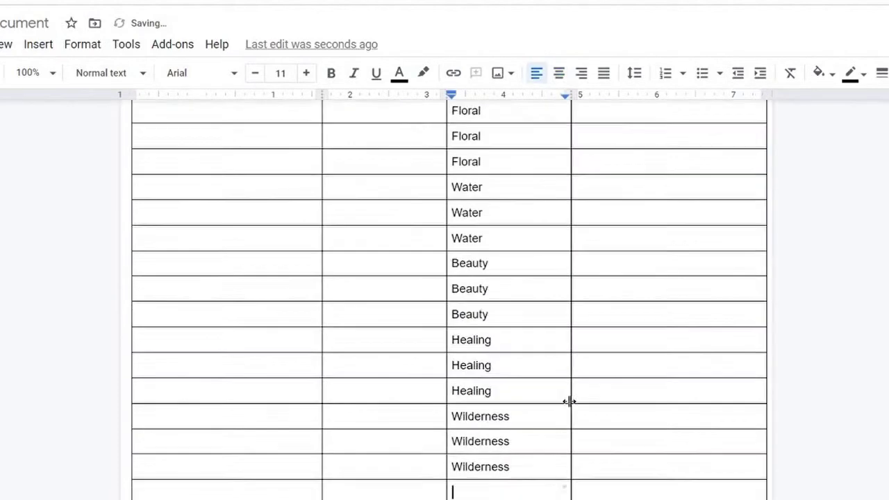
pyautogui.scroll(-3, 569, 401)
pyautogui.rightClick(478, 345)
pyautogui.click(519, 316)
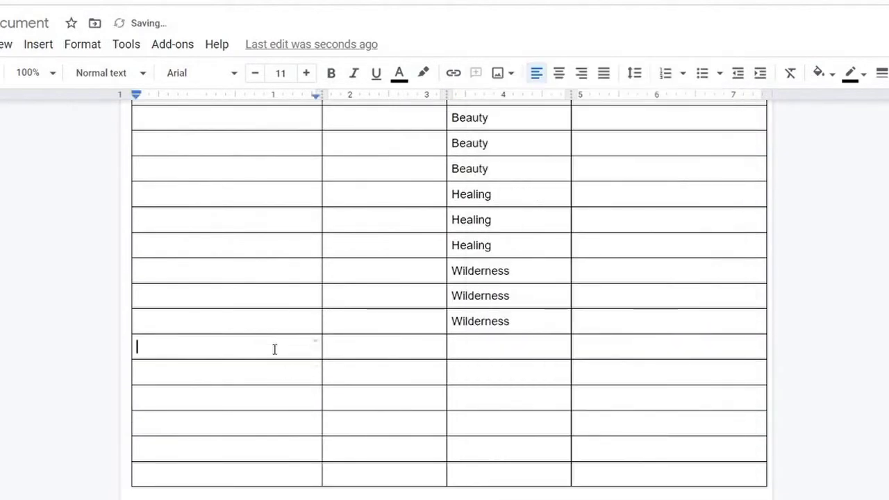
# Copy the six blank rows below Wilderness and paste them starting in the table's last row to extend it
pyautogui.moveTo(275, 349); pyautogui.dragTo(660, 474)
pyautogui.rightClick(255, 356)
pyautogui.click(298, 98)
pyautogui.click(174, 473)
pyautogui.rightClick(173, 473)
pyautogui.click(237, 125)
pyautogui.moveTo(229, 473); pyautogui.dragTo(660, 474)
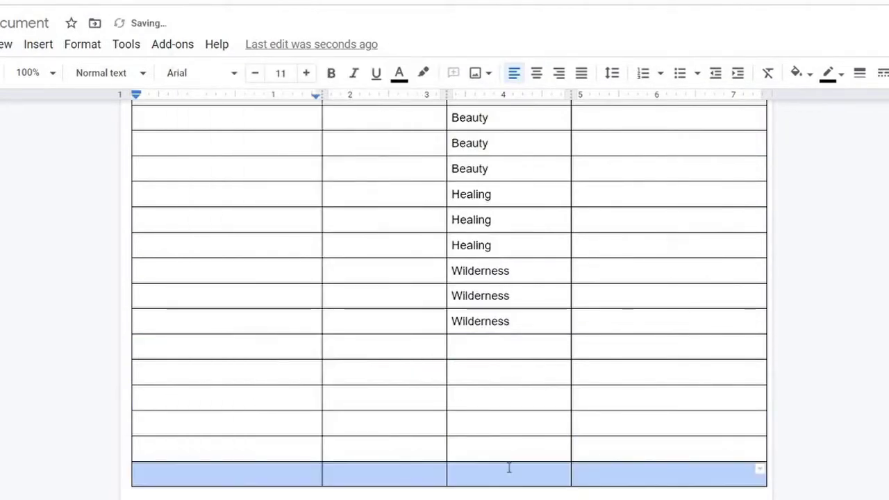
# Enter "Amphibian" in the three Requirements cells below the Wilderness entries
pyautogui.click(478, 341)
pyautogui.write('Amp')
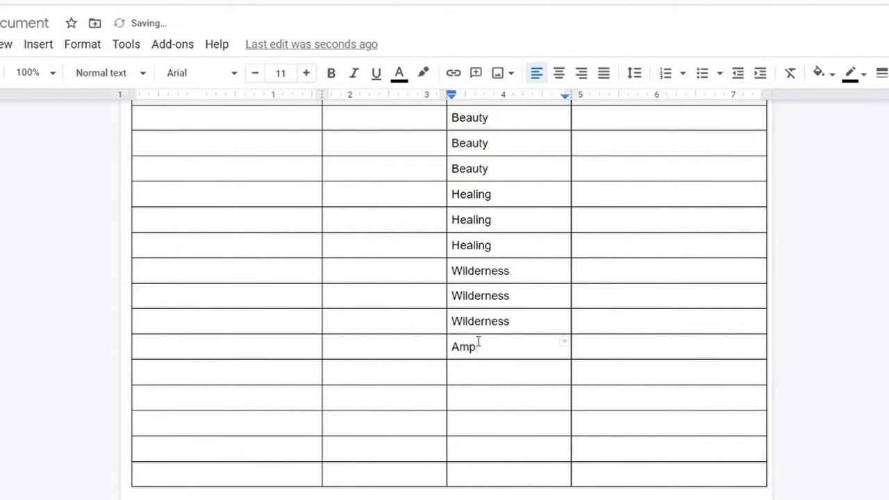
pyautogui.write('hibian')
pyautogui.press('Down')
pyautogui.write('Amphibian')
pyautogui.press('Down')
pyautogui.write('Amphibian')
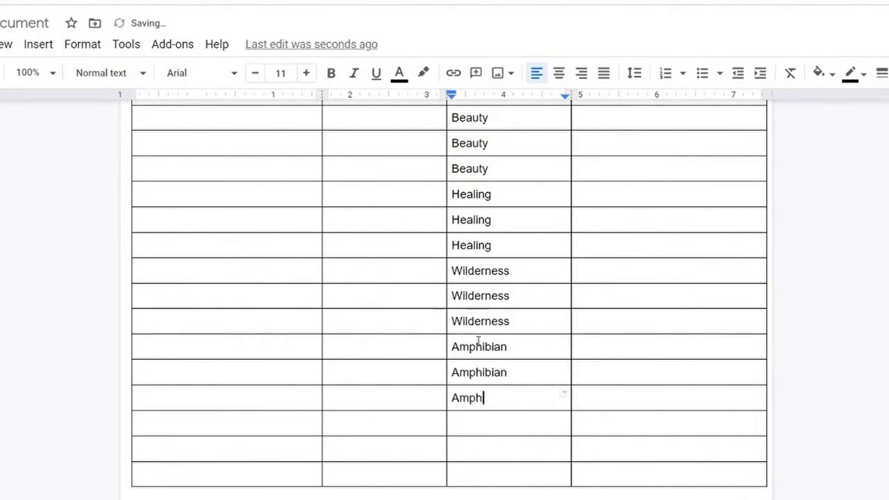
pyautogui.press('Down')
# Fill the three Requirements cells below Amphibian with "Music" and the following three with "Poison"
pyautogui.write('Music')
pyautogui.press('Down')
pyautogui.write('Music')
pyautogui.press('Down')
pyautogui.write('Music')
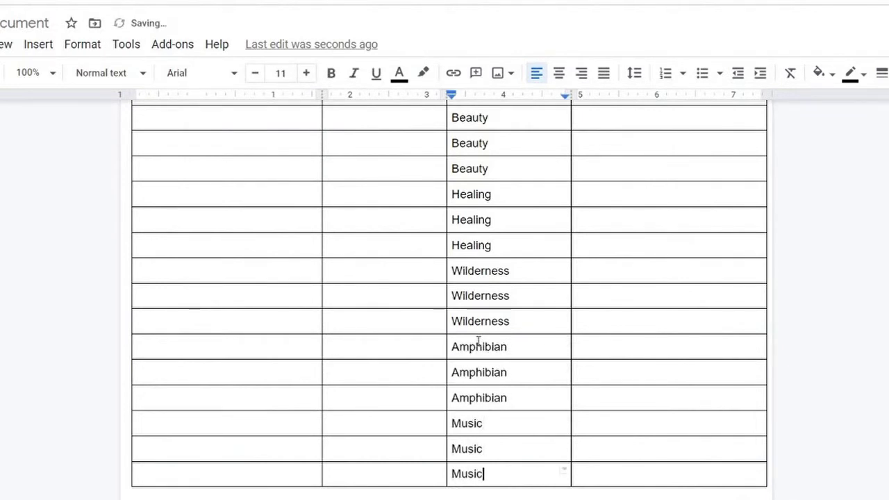
pyautogui.press('Down')
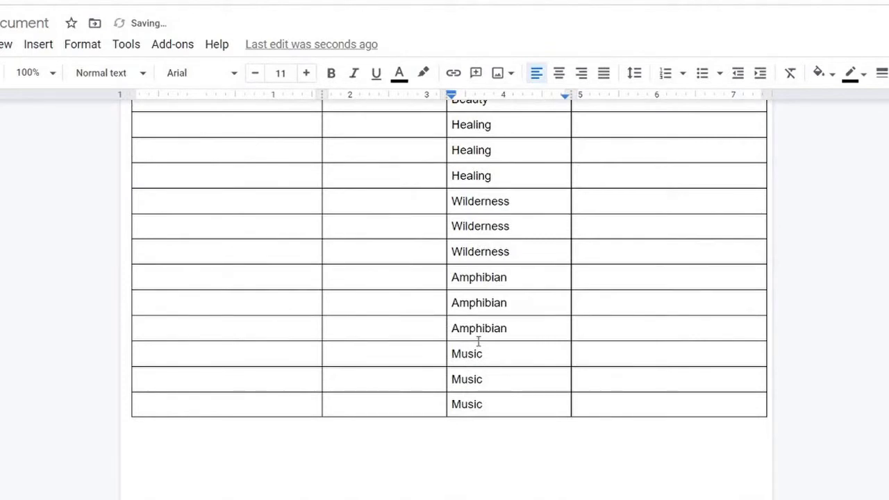
# Delete the leftover blank table row directly below the last Poison row
pyautogui.scroll(-4, 479, 341)
pyautogui.moveTo(479, 313); pyautogui.dragTo(617, 325)
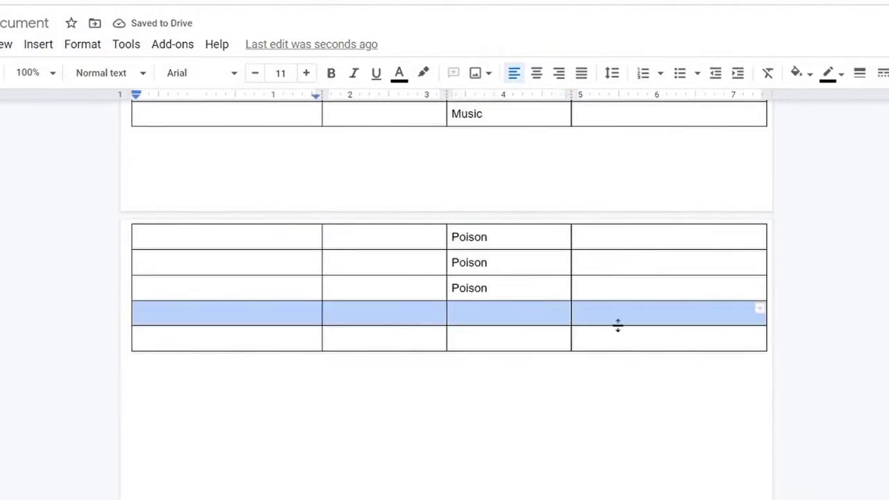
pyautogui.rightClick(410, 312)
pyautogui.click(462, 442)
pyautogui.moveTo(419, 288); pyautogui.dragTo(386, 198)
pyautogui.rightClick(385, 198)
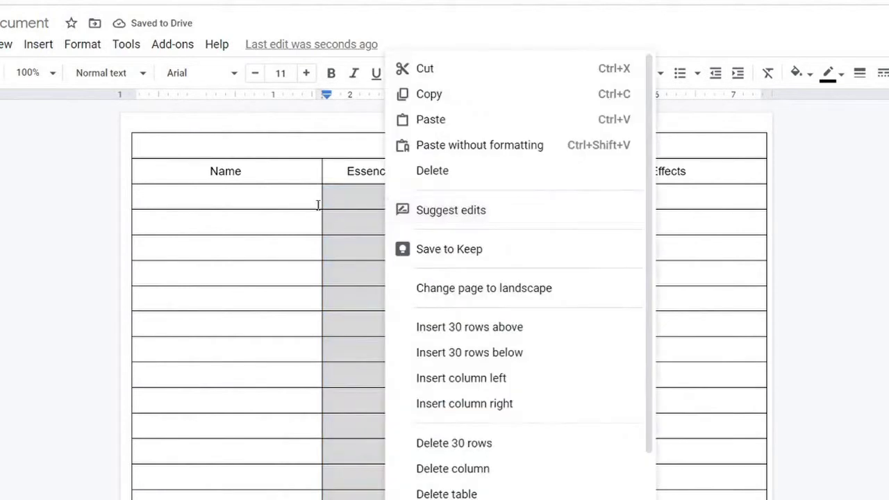
pyautogui.click(301, 203)
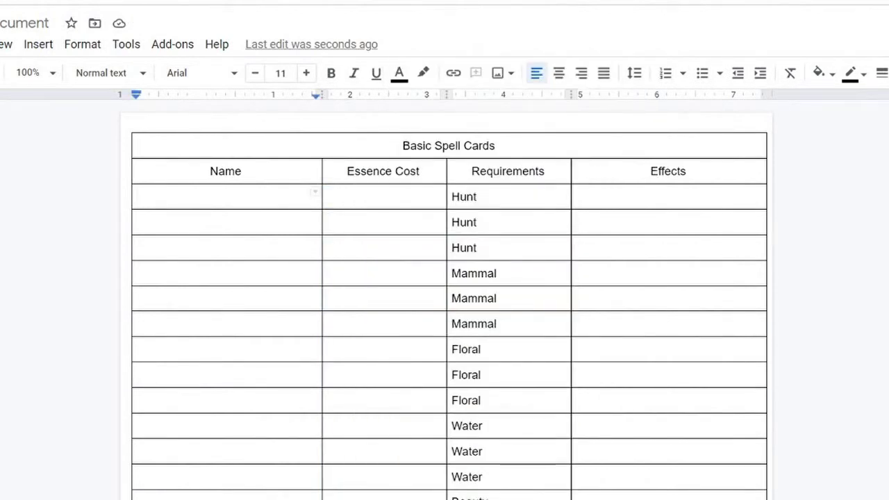
pyautogui.click(347, 193)
pyautogui.click(346, 198)
# Name the spell in the first Hunt row "Archer's Precision"
pyautogui.click(259, 197)
pyautogui.write("Archer's ")
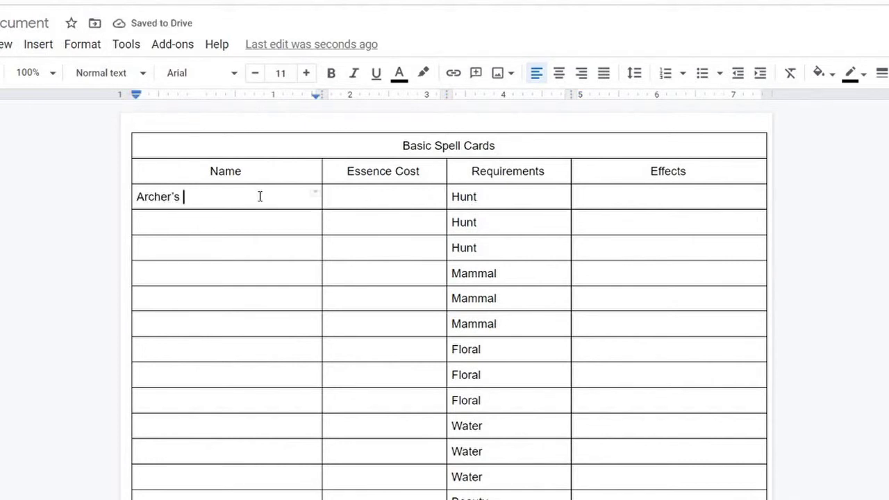
pyautogui.write('A')
pyautogui.press('BackSpace')
pyautogui.press('BackSpace')
pyautogui.write('Precision')
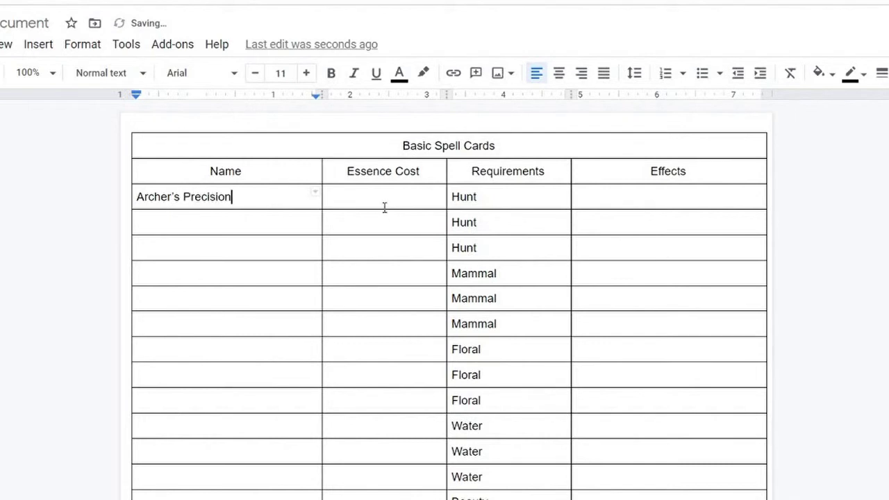
# Set the essence cost of Archer's Precision to 2
pyautogui.click(369, 197)
pyautogui.write('2')
pyautogui.click(612, 201)
pyautogui.write('Deal an addi')
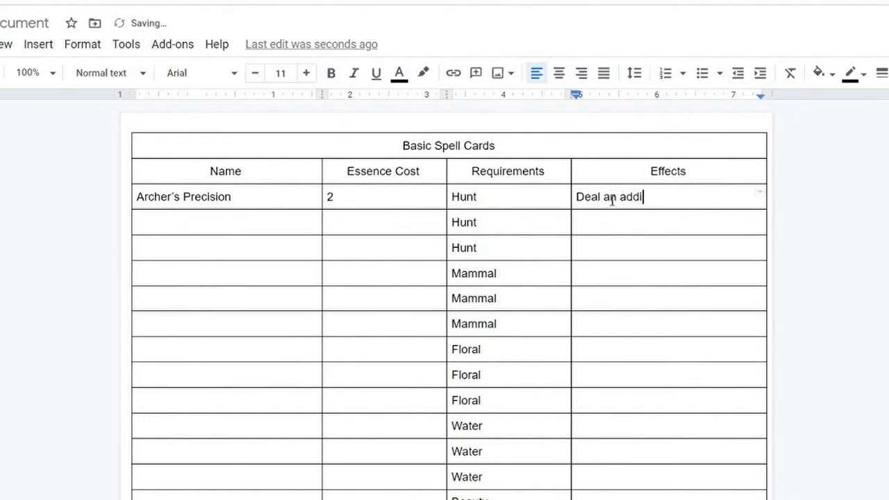
pyautogui.hotkey('ctrl', 'z')
# Insert a column between Essence Cost and Requirements and head it "Phase"
pyautogui.rightClick(436, 174)
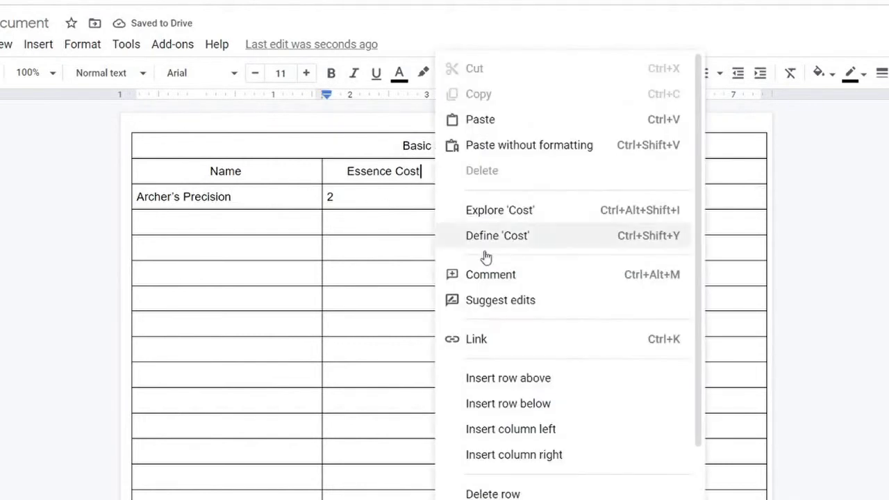
pyautogui.click(455, 453)
pyautogui.click(413, 173)
pyautogui.write('Phase')
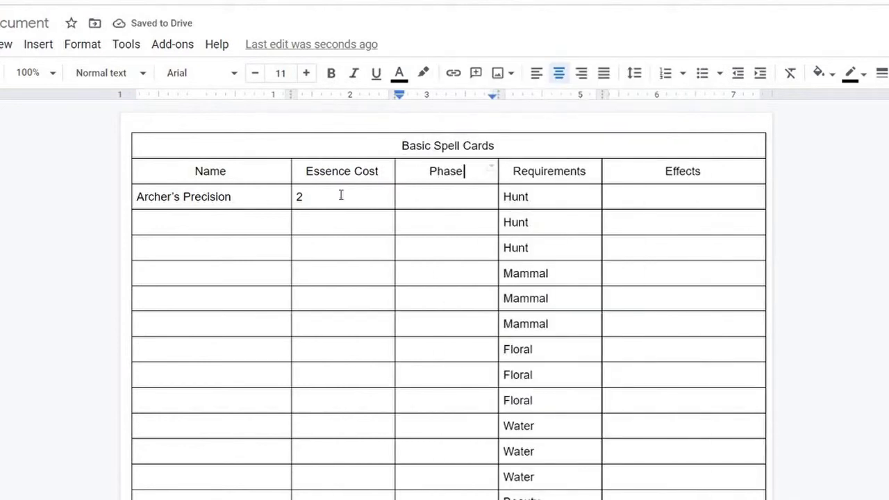
# Add the spell "Thick Hide" to the first Mammal row with phase "Reaction" and effect "Reduce Incoming damage by ___"
pyautogui.click(246, 270)
pyautogui.write('Thick Hide')
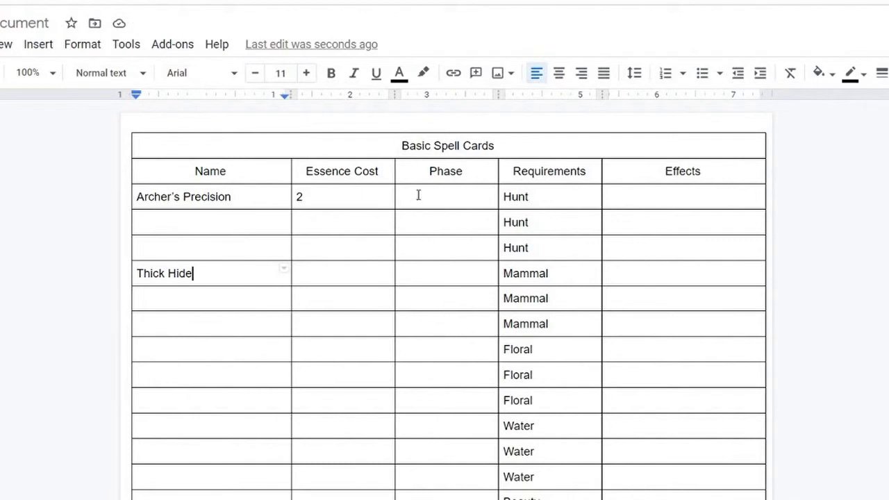
pyautogui.click(409, 262)
pyautogui.write('Reaction')
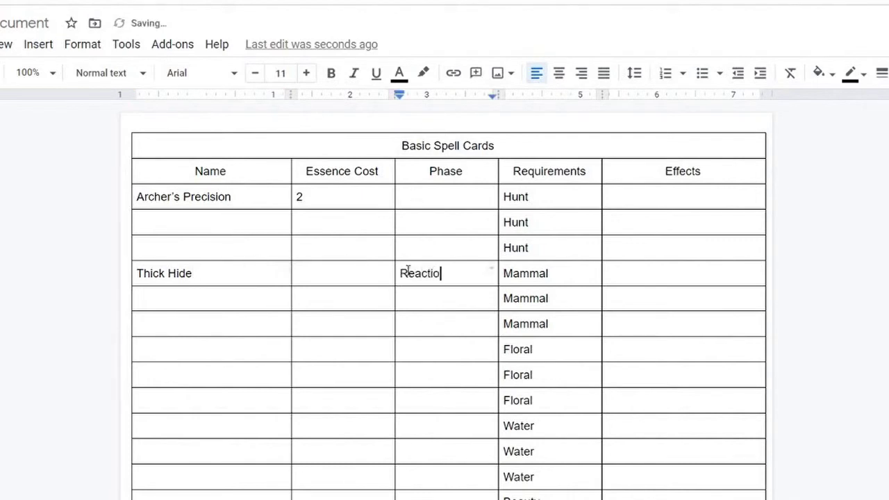
pyautogui.click(624, 274)
pyautogui.write('Reduce Incoming damage by ___')
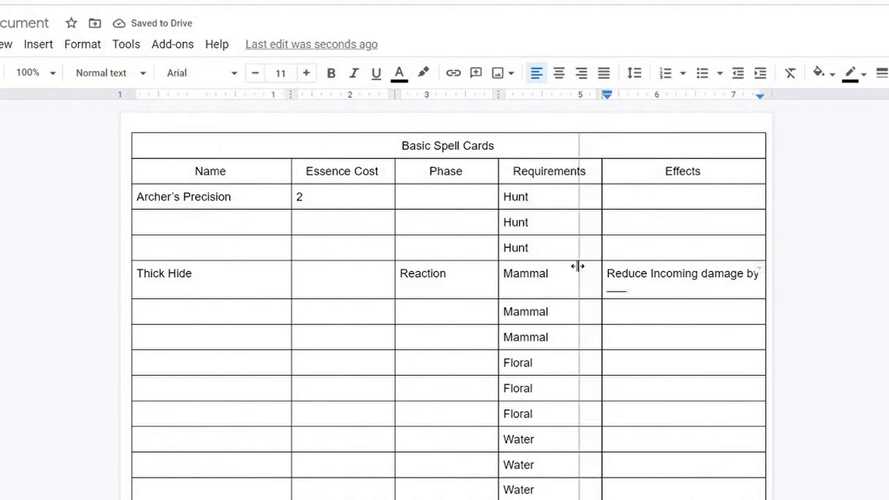
# Narrow the Name, Essence Cost, Phase and Requirements columns to give the Effects column more width
pyautogui.moveTo(577, 266); pyautogui.dragTo(578, 266)
pyautogui.moveTo(291, 268); pyautogui.dragTo(263, 268)
pyautogui.moveTo(396, 266); pyautogui.dragTo(335, 261)
pyautogui.moveTo(498, 262); pyautogui.dragTo(408, 262)
pyautogui.moveTo(577, 276); pyautogui.dragTo(489, 266)
# Change Thick Hide's phase to "Counter" and set its essence cost to 3
pyautogui.moveTo(407, 259); pyautogui.dragTo(333, 287)
pyautogui.click(200, 310)
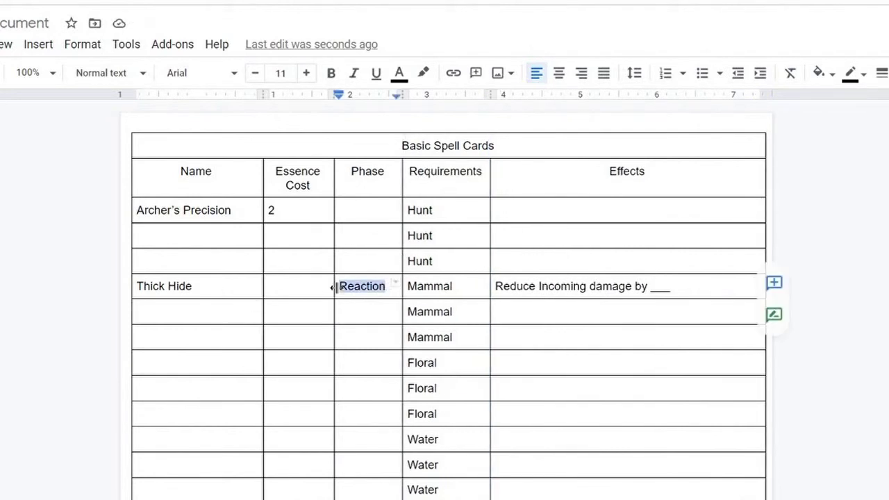
pyautogui.click(387, 286)
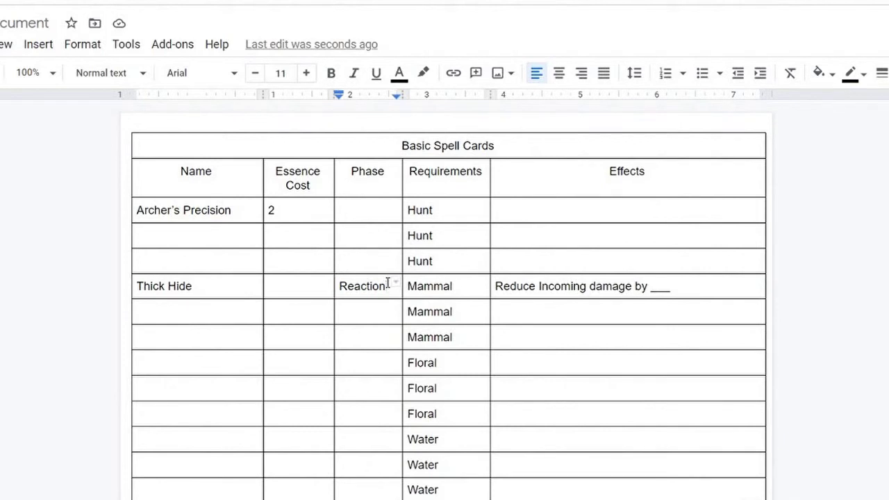
pyautogui.moveTo(385, 286); pyautogui.dragTo(333, 289)
pyautogui.write('Counter')
pyautogui.click(366, 260)
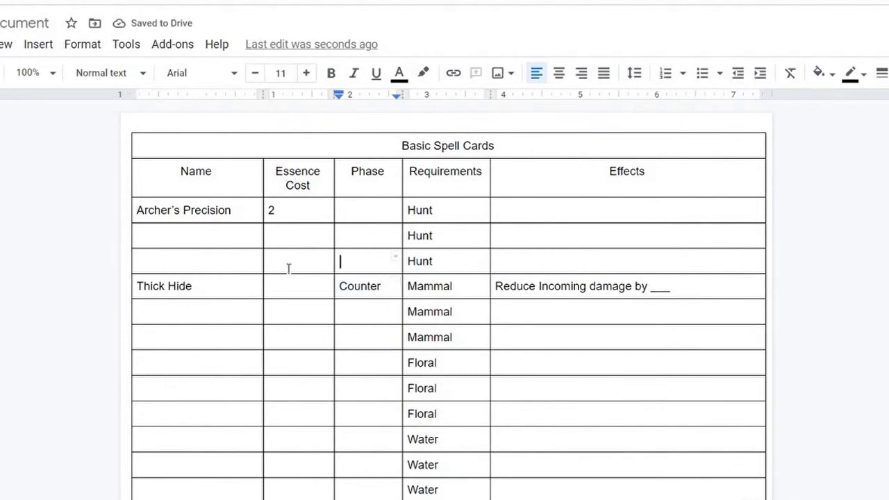
pyautogui.click(281, 291)
pyautogui.write('2')
pyautogui.press('BackSpace')
pyautogui.write('3')
# Name the spell in the second Mammal row "Keen Senses" and set its phase to "Main"
pyautogui.click(196, 307)
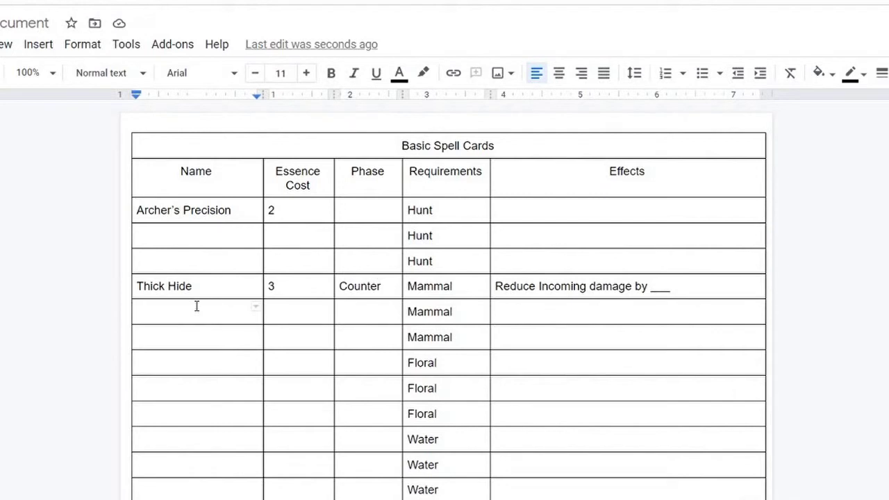
pyautogui.write('Keen Senses')
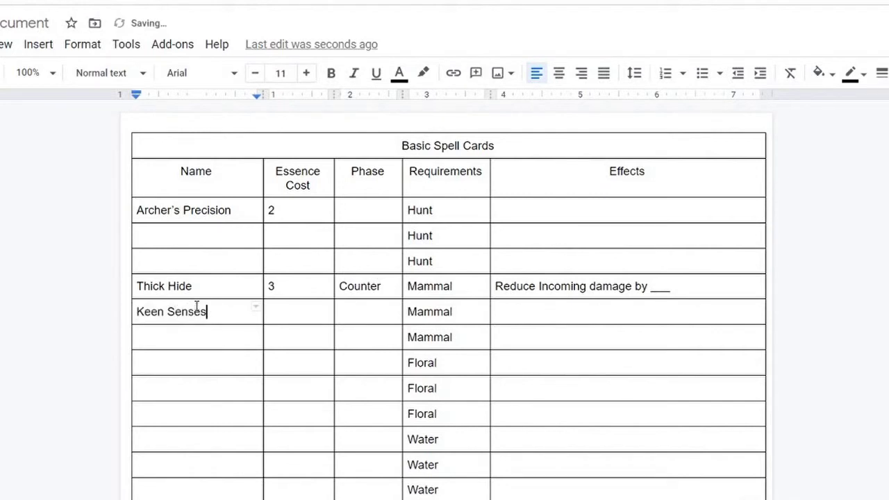
pyautogui.click(359, 310)
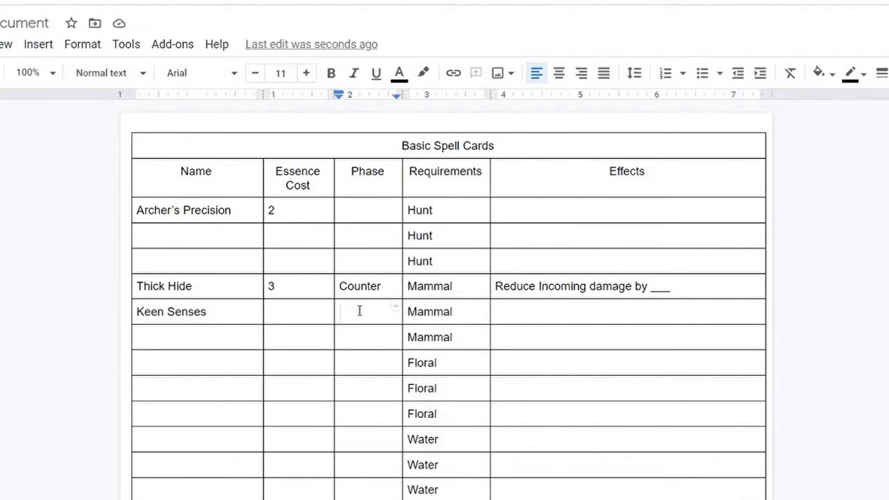
pyautogui.write('Main')
# Enter the effect "Look at the next three cards in your deck and rearrange them however you want." for Keen Senses
pyautogui.click(498, 313)
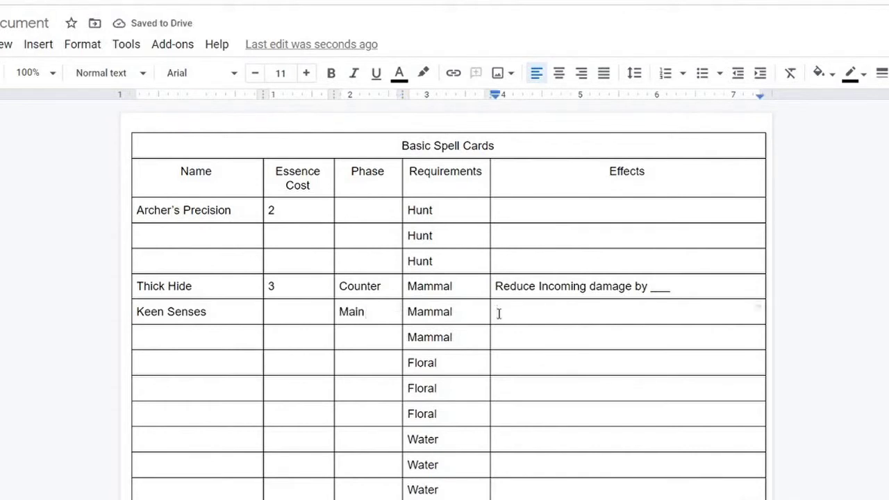
pyautogui.write('Look at the next ')
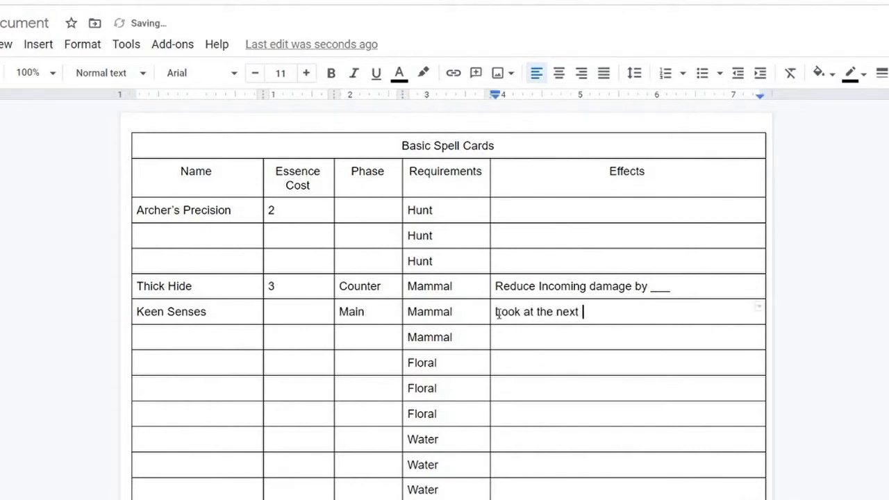
pyautogui.write('three cards in your deck and rearrange')
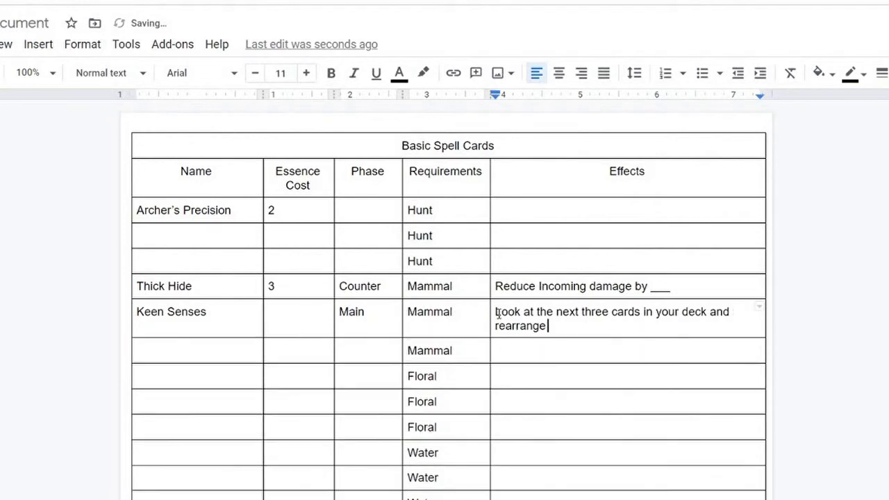
pyautogui.write(' them however you want.')
# Add the spell "Mind of the Hunter" to the second Hunt row with essence cost 3 and phase "Counter"
pyautogui.click(243, 237)
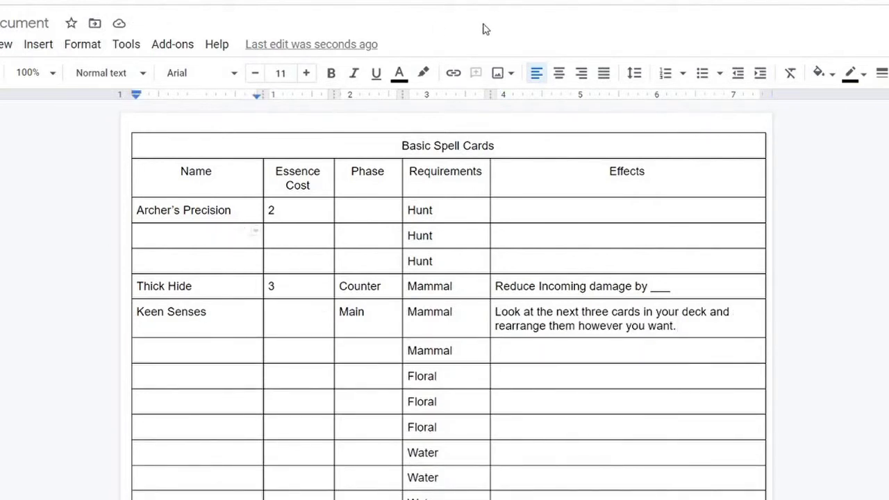
pyautogui.write('Mind of the Hunter')
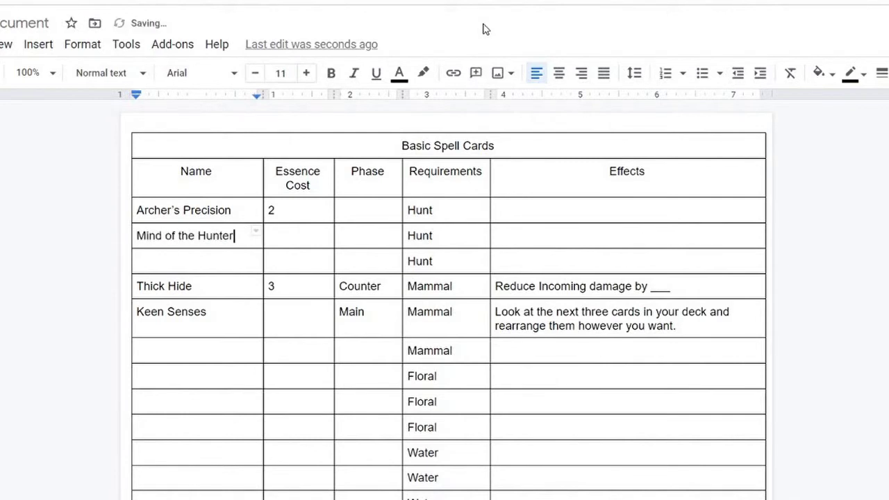
pyautogui.click(283, 234)
pyautogui.write('3')
pyautogui.click(358, 233)
pyautogui.write('Counter')
# Enter the effect "Negate the activation of spells activated during the Counter Phase." for Mind of the Hunter
pyautogui.click(512, 236)
pyautogui.write('Negate the activation ')
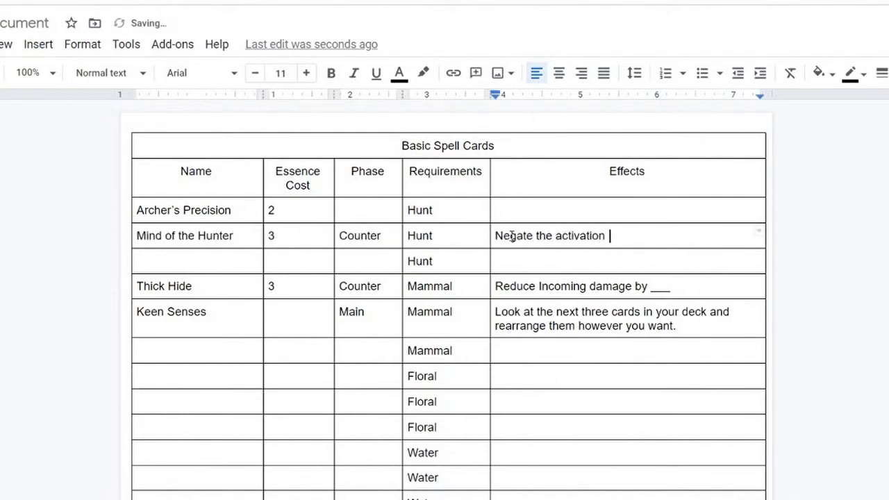
pyautogui.write('of spells ac')
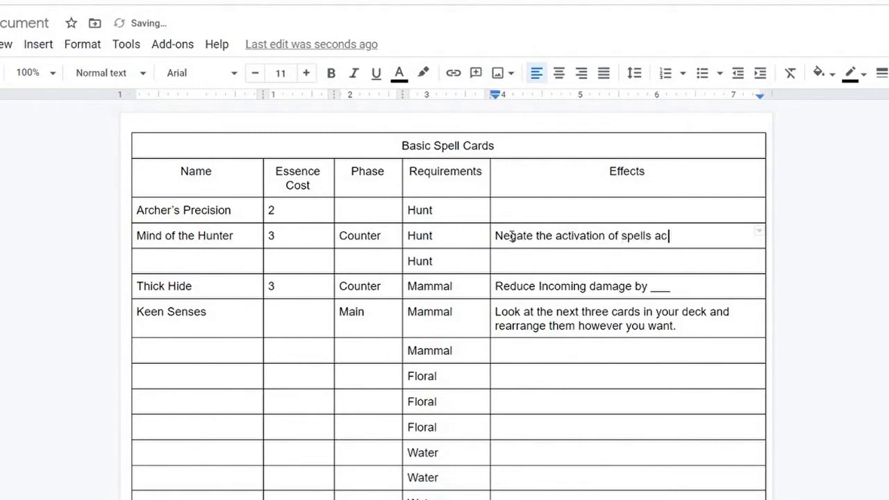
pyautogui.write('tivated during the Counter Phase.')
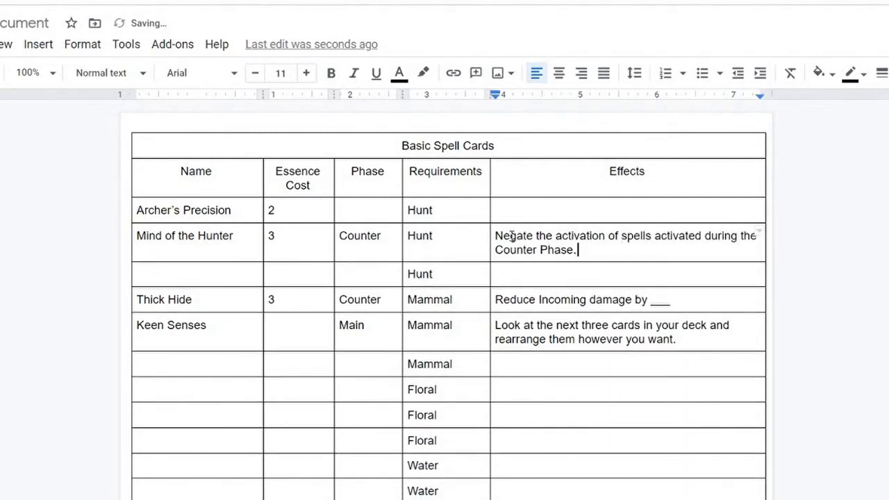
# Set Mind of the Hunter's essence cost to 4
pyautogui.click(285, 235)
pyautogui.press('BackSpace')
pyautogui.write('4')
# Set the phase of Archer's Precision to "Quick" and place the cursor in its Effects cell
pyautogui.click(352, 210)
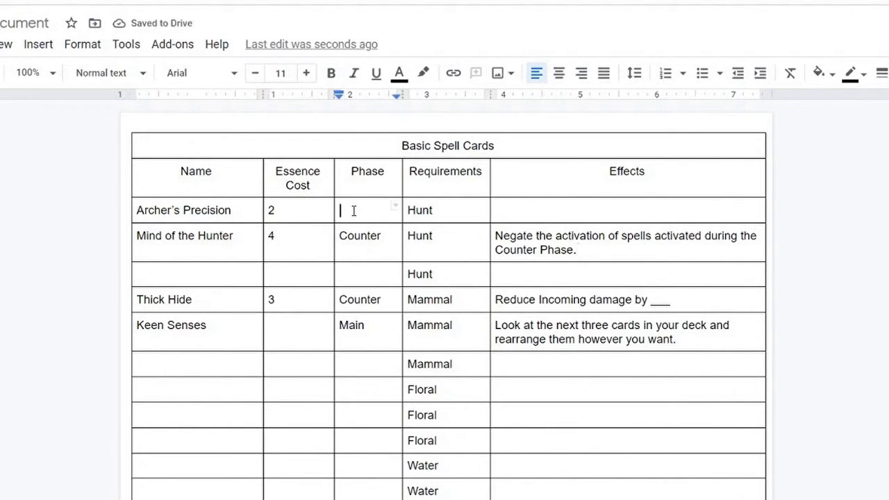
pyautogui.write('Quick')
pyautogui.click(511, 214)
pyautogui.write('Your next')
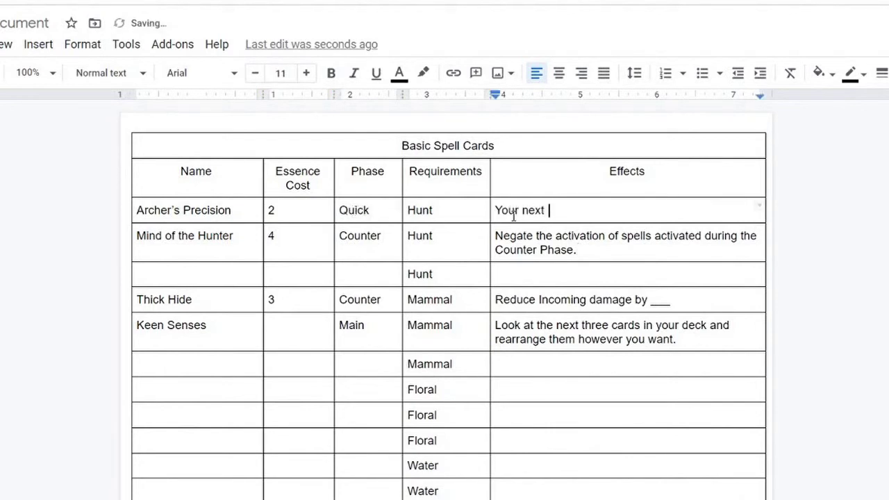
pyautogui.press('BackSpace')
pyautogui.press('BackSpace')
pyautogui.press('BackSpace')
pyautogui.press('BackSpace')
pyautogui.press('BackSpace')
pyautogui.press('BackSpace')
pyautogui.press('BackSpace')
pyautogui.press('BackSpace')
pyautogui.press('BackSpace')
pyautogui.press('BackSpace')
# Enter the effect "A spell cast during your Main phase deals ____ bonus damage." for Archer's Precision
pyautogui.write('A spell cast during your Ma')
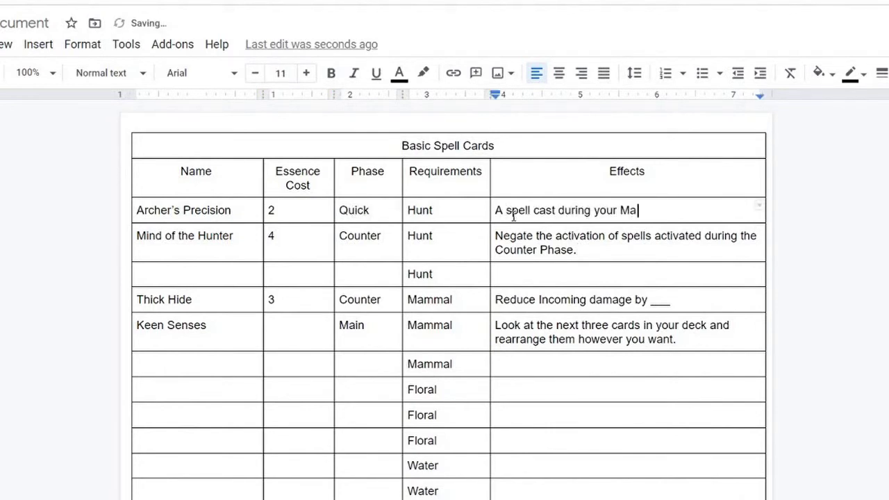
pyautogui.write('in phase deals ____ bonus damage.')
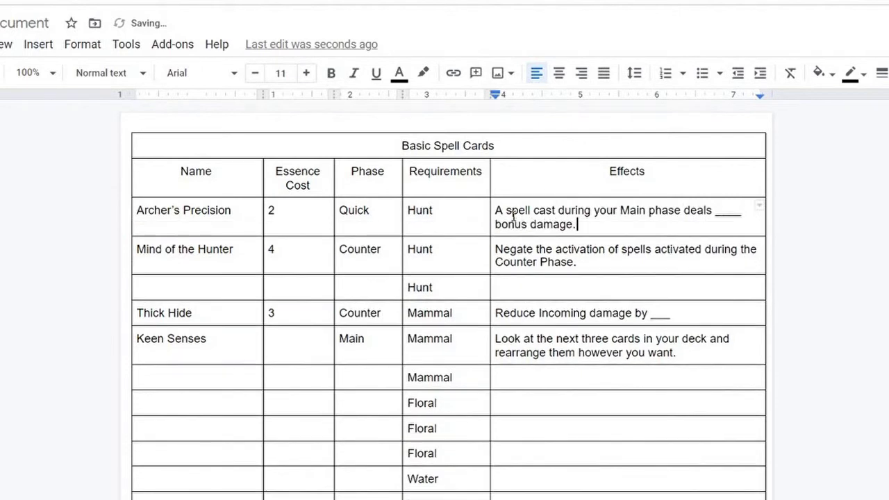
# Add the spell "Full Quiver" to the third Hunt row with essence cost 2 and phase "Action"
pyautogui.click(234, 291)
pyautogui.scroll(-2, 171, 290)
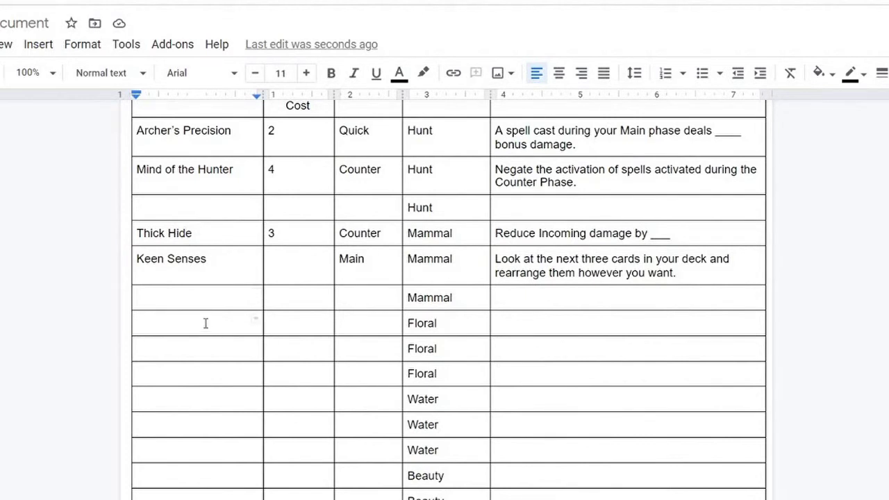
pyautogui.scroll(-2, 207, 322)
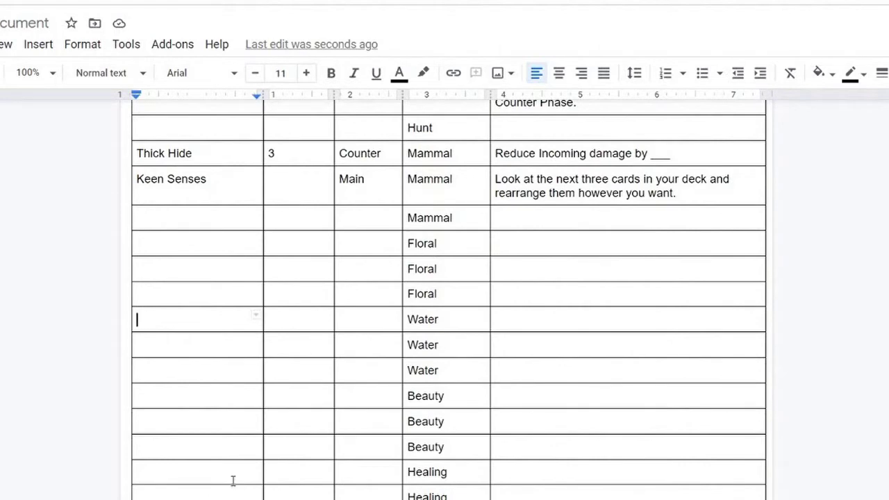
pyautogui.scroll(4, 192, 283)
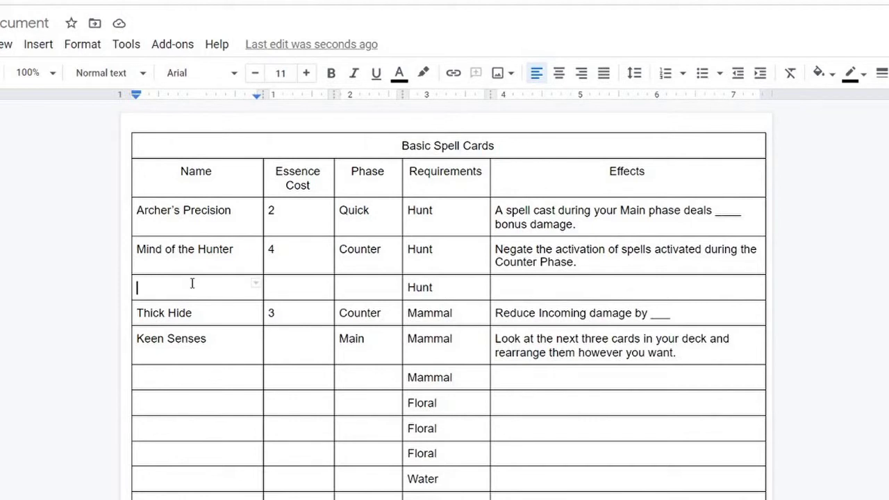
pyautogui.write('Full Quiver')
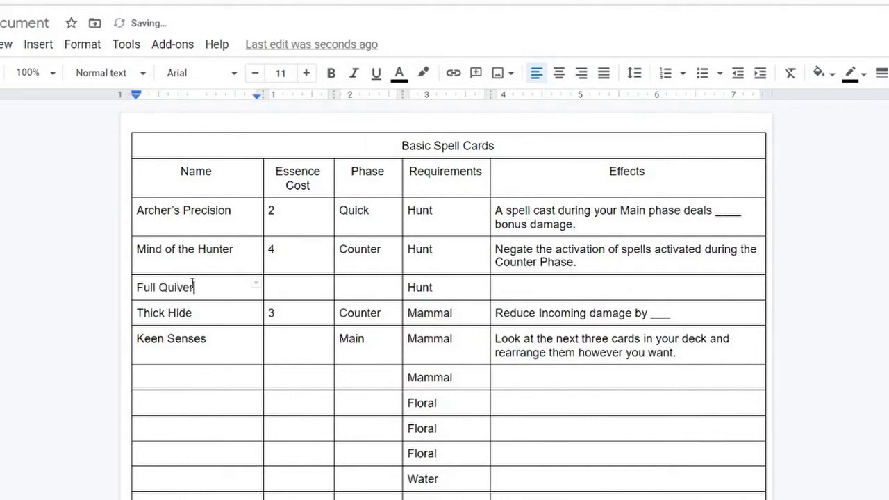
pyautogui.press('Tab')
pyautogui.write('2')
pyautogui.press('Tab')
pyautogui.write('Action')
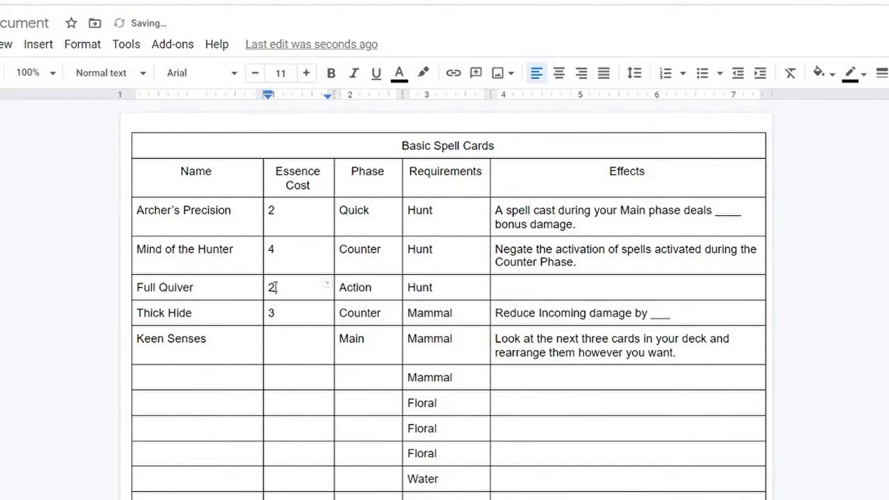
# Enter Full Quiver's effect "Deal ____ damage to your opponent and target one card in your hand, spend the appropriate mana and activate it as well."
pyautogui.click(499, 284)
pyautogui.write('Dea')
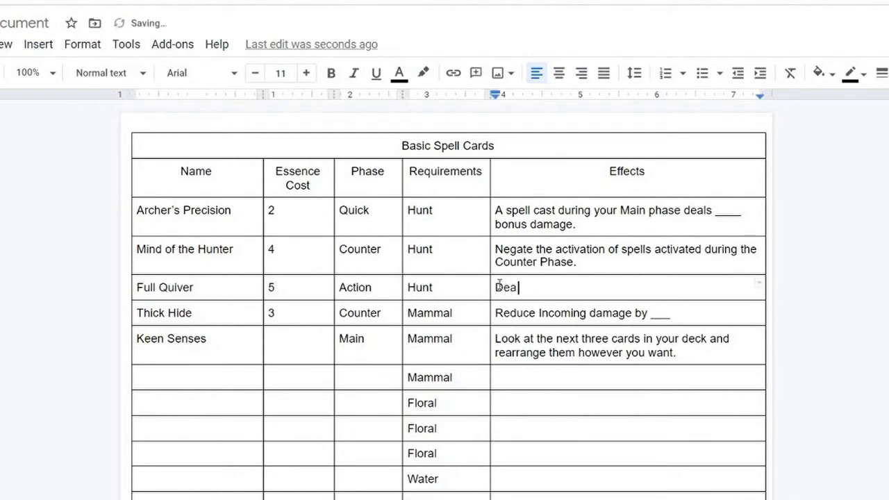
pyautogui.write('l ____ damage to your')
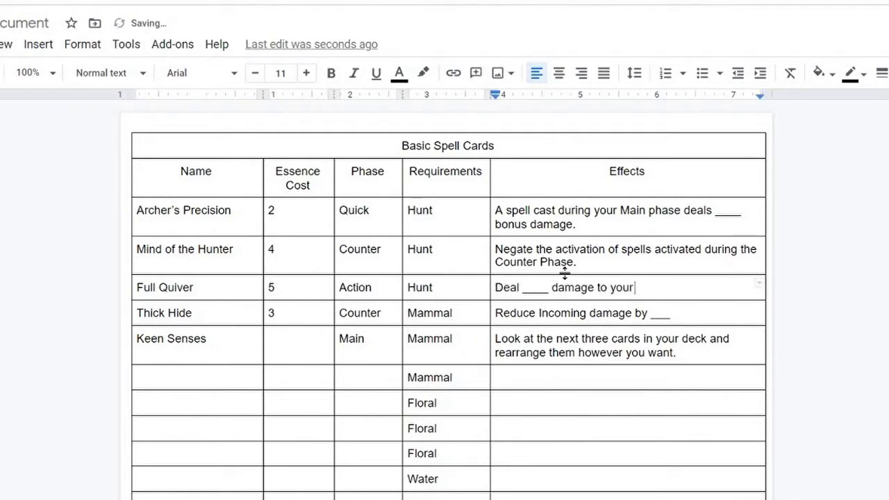
pyautogui.write(' opponent and target one card in your')
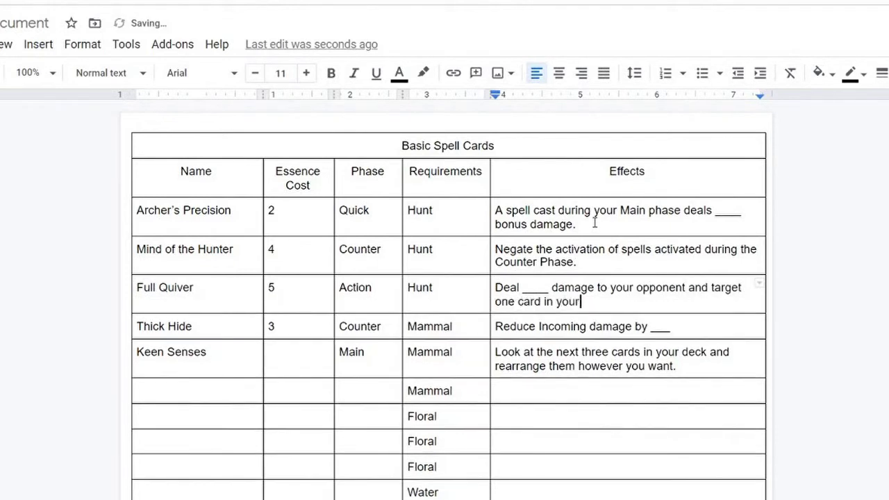
pyautogui.write(' hand, spend the appro')
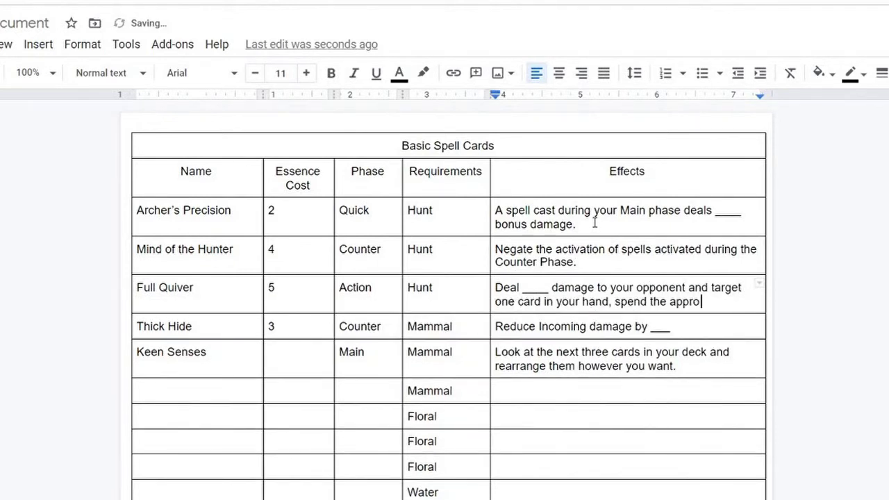
pyautogui.write('priate mana and activate it as well.')
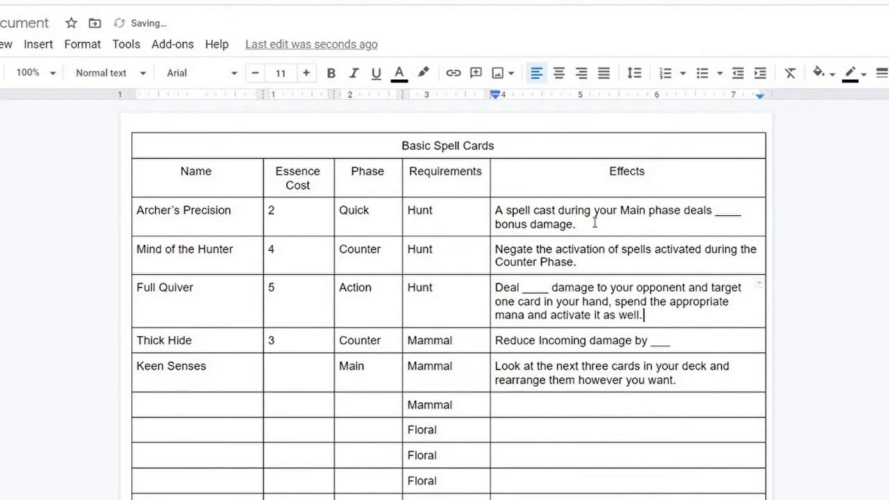
# Replace the word "mana" with "essence" in Full Quiver's effect
pyautogui.moveTo(525, 315); pyautogui.dragTo(495, 315)
pyautogui.write('essence')
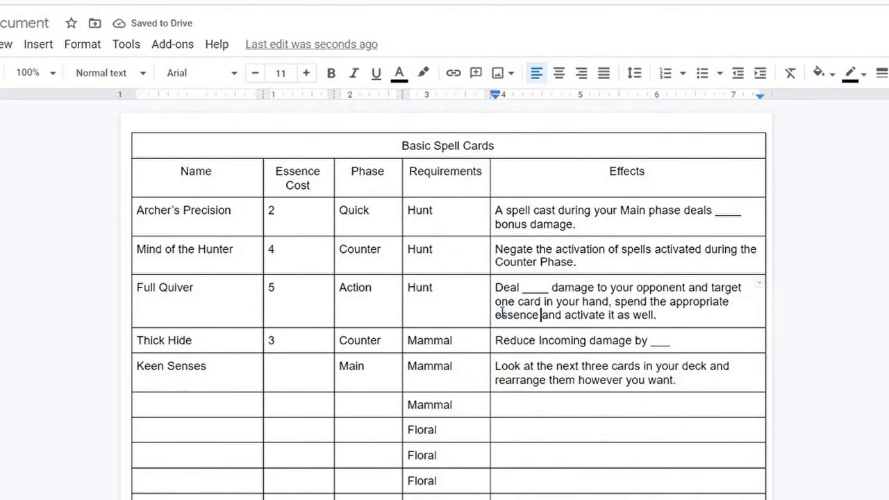
# Set Keen Senses' essence cost to 2 and name the third Mammal spell "To Squirrels!"
pyautogui.click(278, 380)
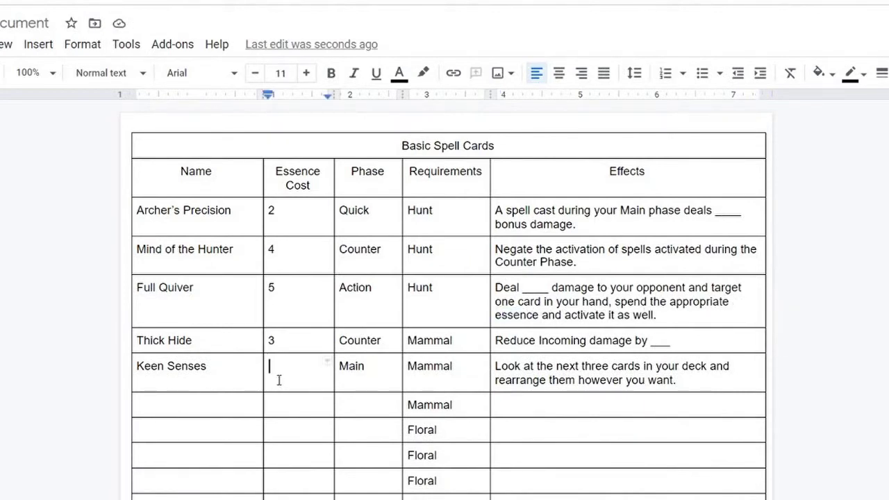
pyautogui.write('2')
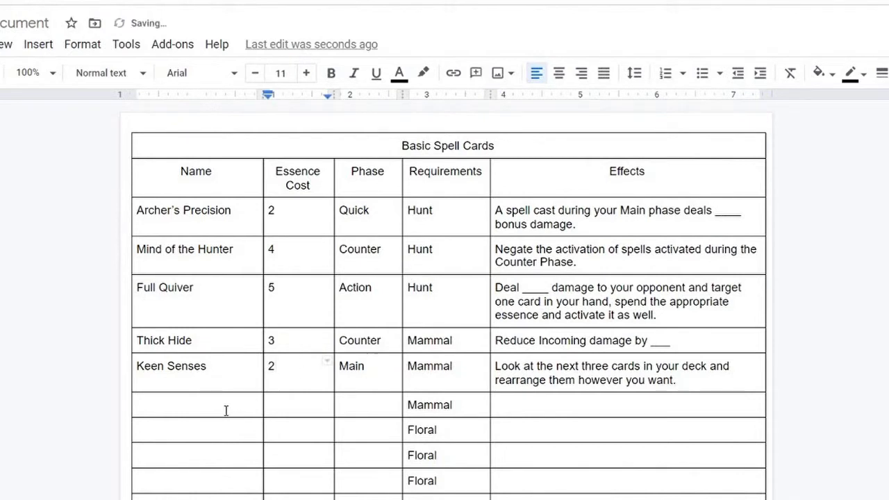
pyautogui.click(221, 406)
pyautogui.scroll(-1, 228, 394)
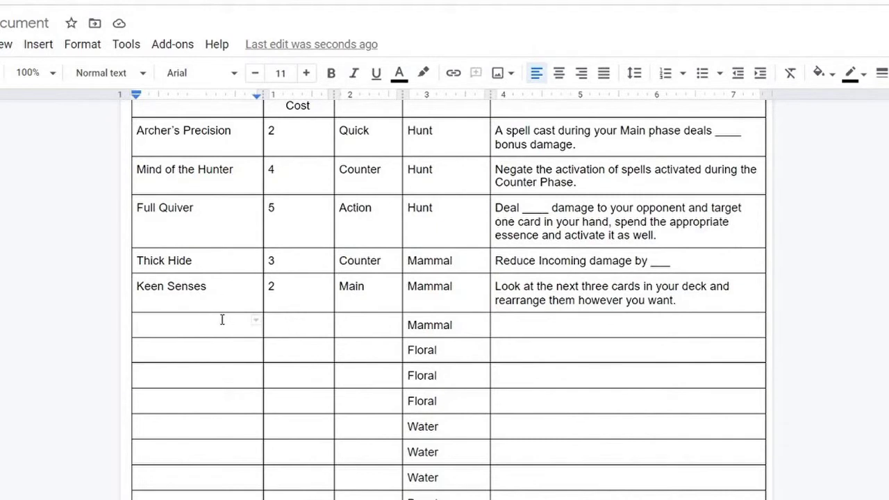
pyautogui.write('To Squirrels!')
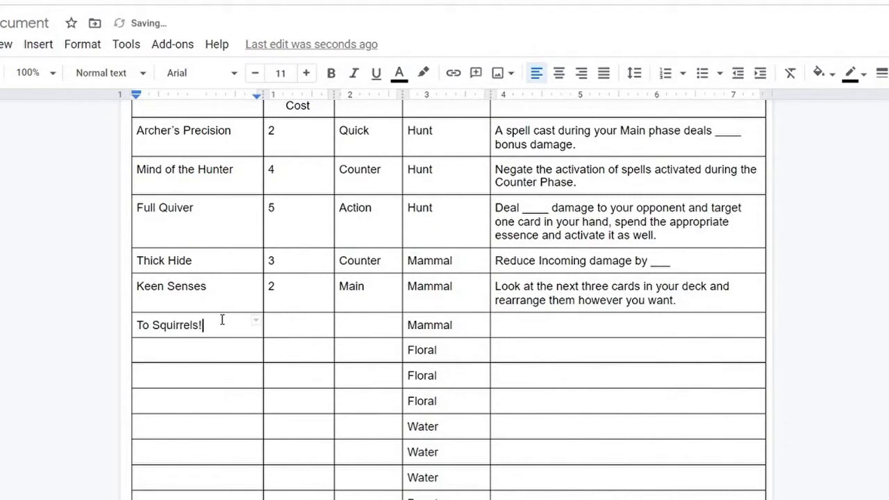
# Enter the effect "Your opponent cannot cast spells during any phase." for the third Mammal spell
pyautogui.click(512, 327)
pyautogui.write('Your opponent cannot ca')
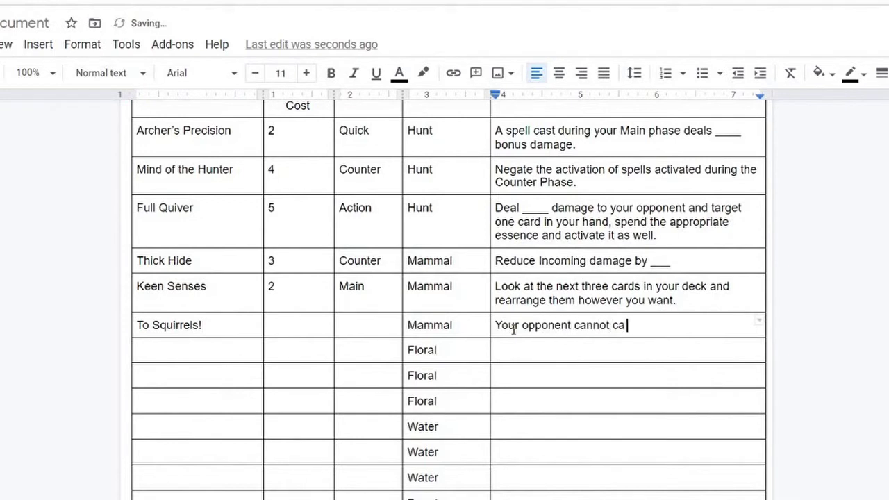
pyautogui.write('st spells next turn.')
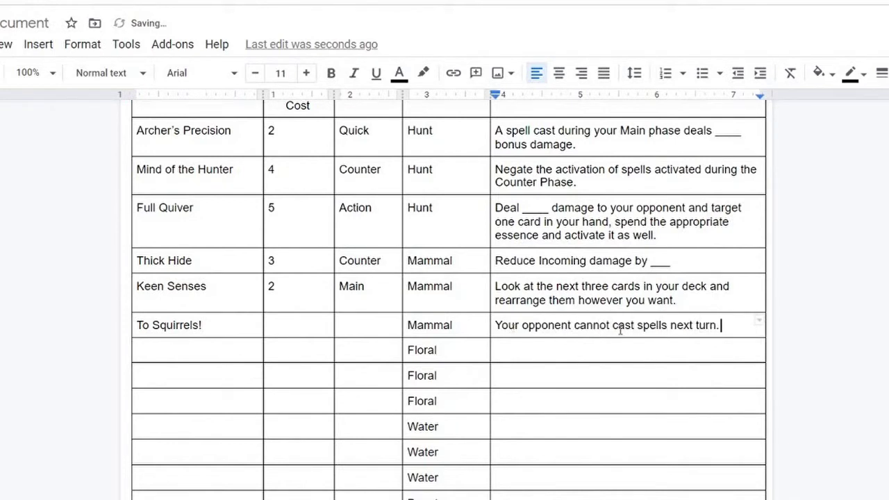
pyautogui.moveTo(670, 325); pyautogui.dragTo(721, 325)
pyautogui.write('during any phase.')
# Rename the third Mammal spell "To Beast!" and set its essence cost to 4 and phase to "Main"
pyautogui.doubleClick(198, 326)
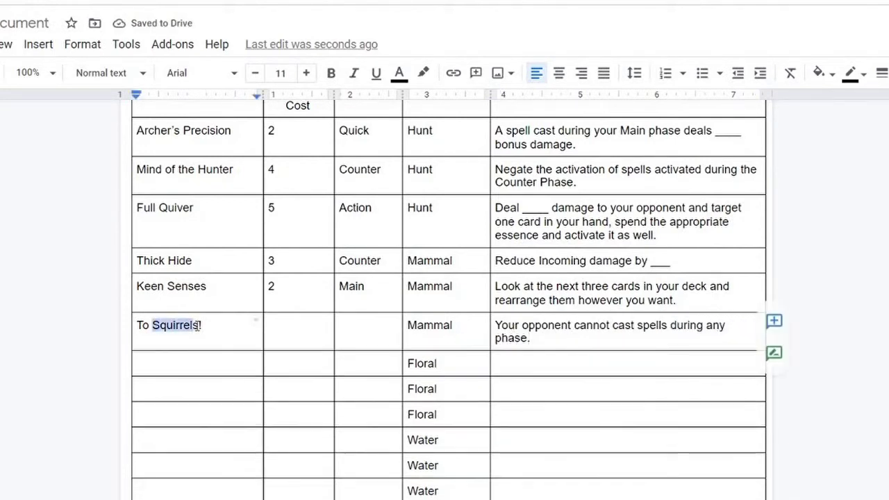
pyautogui.write('Beast')
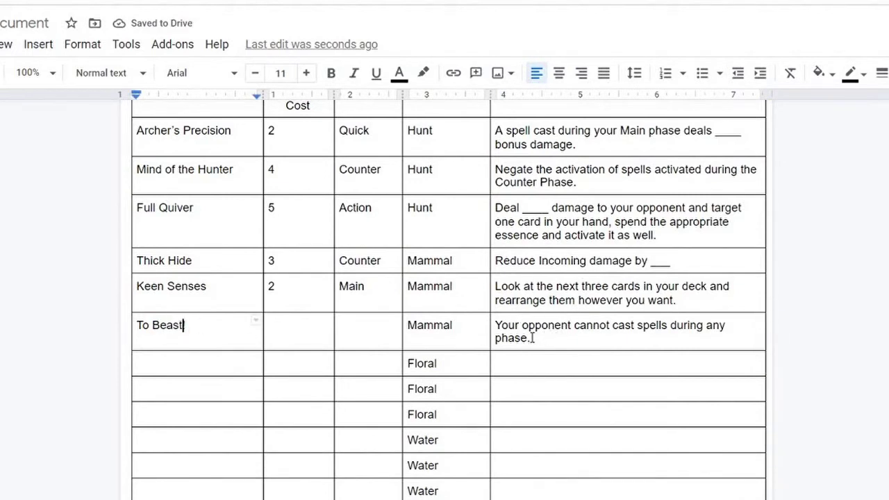
pyautogui.write('!')
pyautogui.press('Tab')
pyautogui.write('4')
pyautogui.press('Tab')
pyautogui.write('Main')
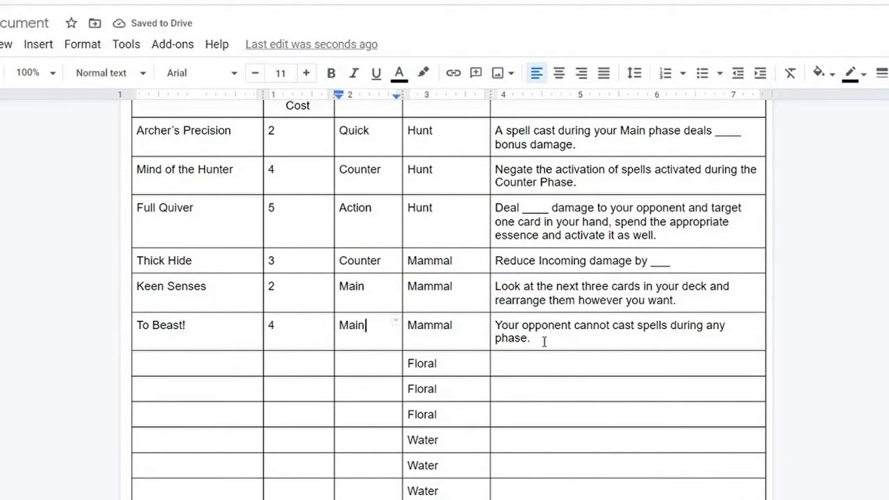
# Reword To Beast!'s effect to "Your opponent cannot cast spells during any part of their next phase."
pyautogui.moveTo(703, 326); pyautogui.dragTo(727, 324)
pyautogui.press('BackSpace')
pyautogui.write('any part')
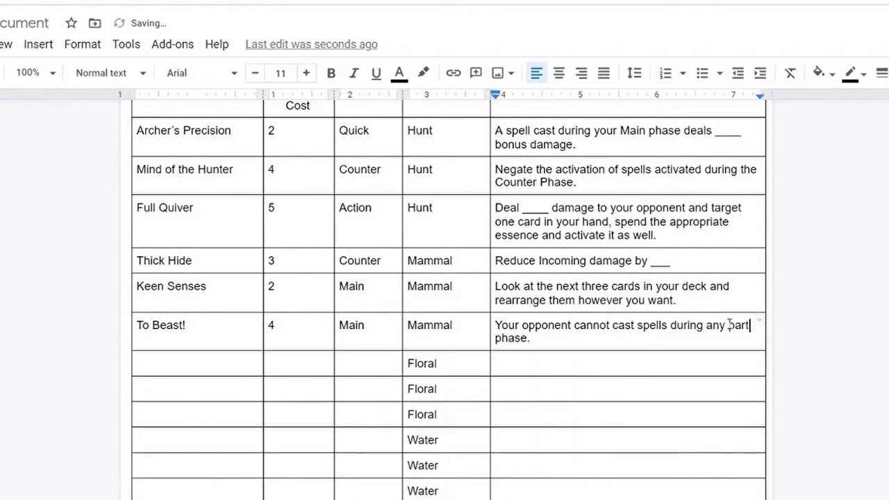
pyautogui.write(' of their next')
pyautogui.scroll(-1, 259, 311)
pyautogui.scroll(2, 332, 290)
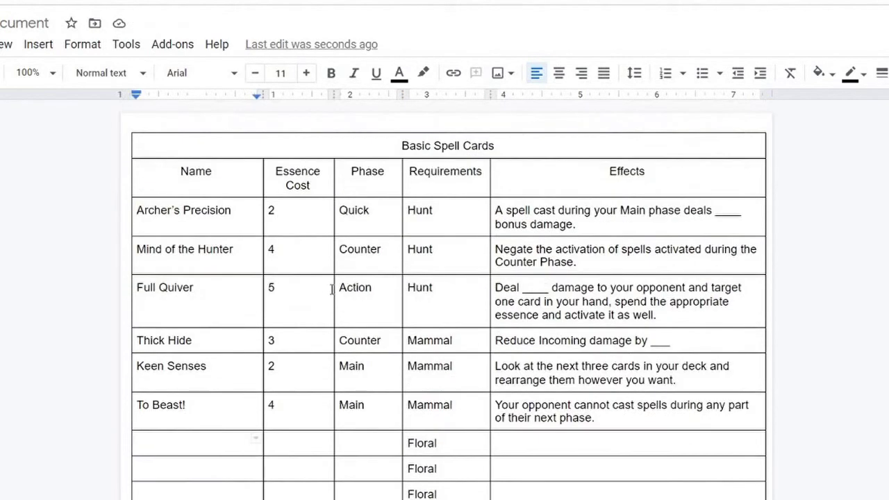
# Name the first Wilderness spell "Entangling Roots" and leave the second Wilderness name blank
pyautogui.scroll(-5, 332, 290)
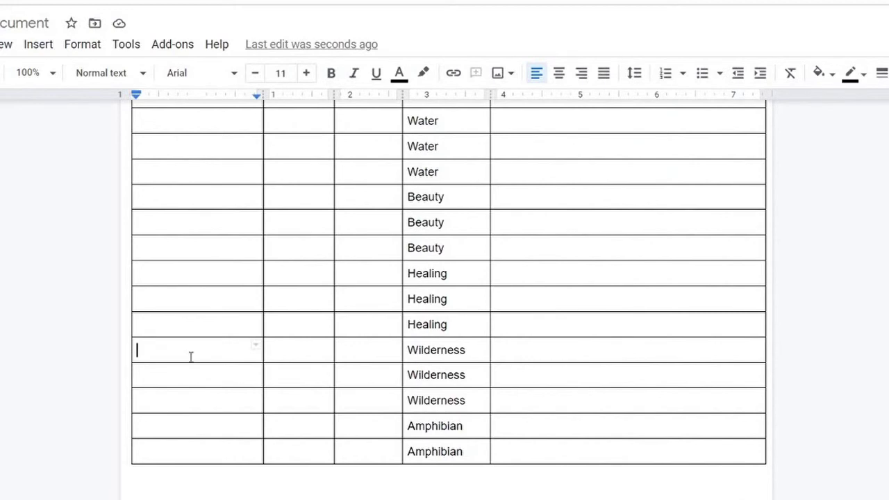
pyautogui.write('Entangling Roots')
pyautogui.click(199, 377)
pyautogui.write('Oa')
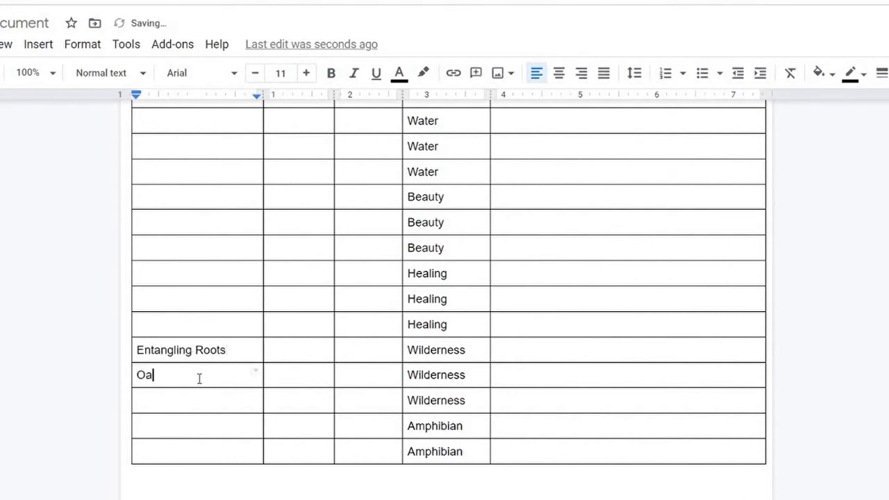
pyautogui.press('BackSpace')
pyautogui.press('BackSpace')
# Rename Full Quiver "Hunter's Arrow", set its essence cost to 2, and shorten its effect to "Deal ____ damage to your opponent."
pyautogui.scroll(5, 218, 375)
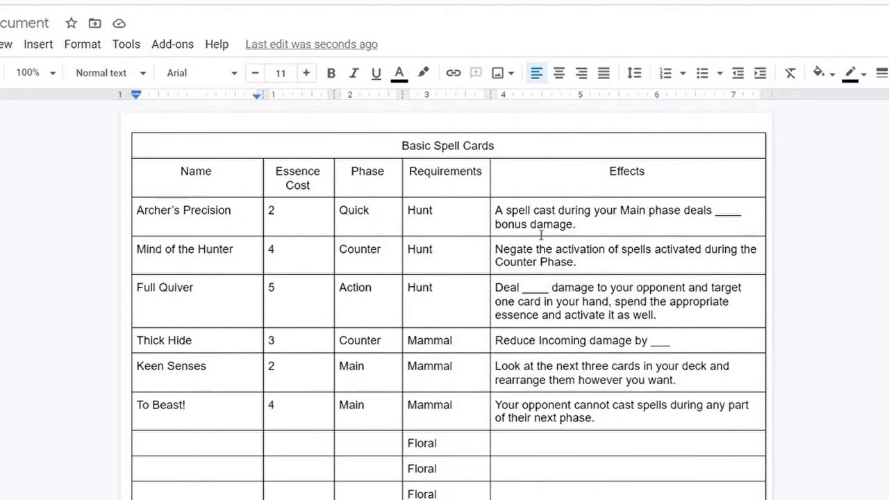
pyautogui.moveTo(217, 285); pyautogui.dragTo(129, 292)
pyautogui.write("Hunter's Arrow")
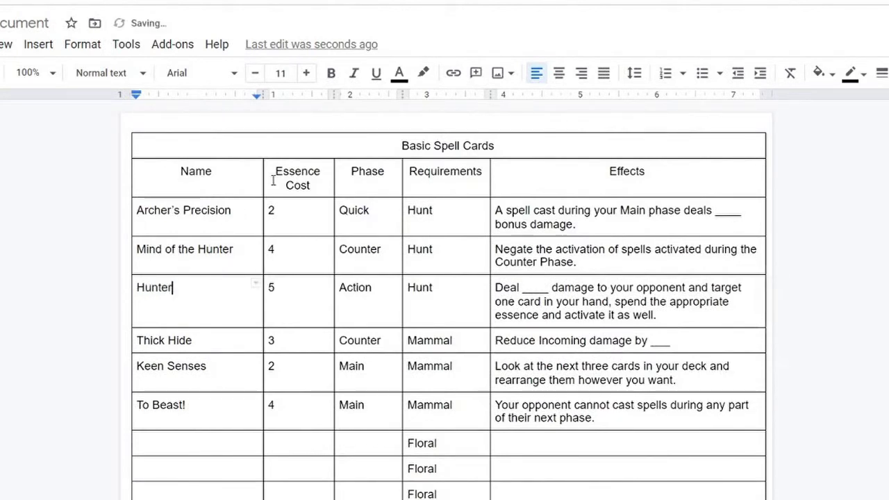
pyautogui.press('Tab')
pyautogui.write('2')
pyautogui.moveTo(668, 316); pyautogui.dragTo(688, 287)
pyautogui.write('.')
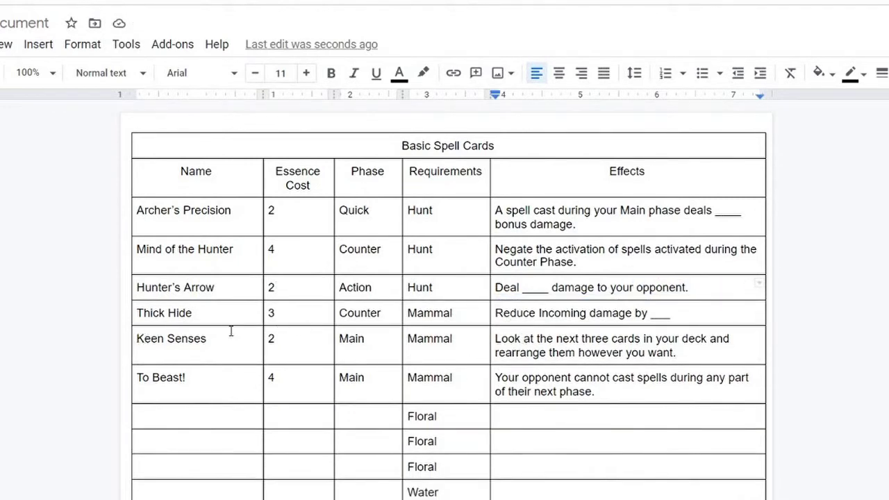
# Clear the name and effect of the Thick Hide spell
pyautogui.moveTo(193, 313); pyautogui.dragTo(140, 314)
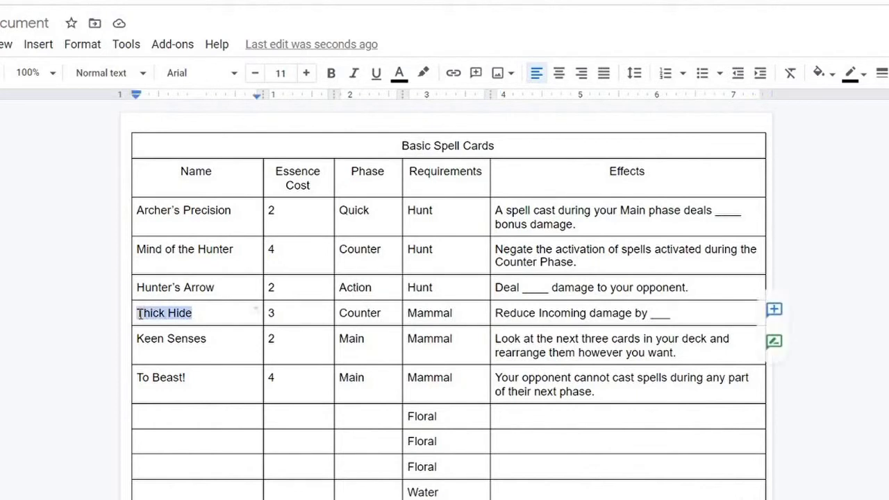
pyautogui.press('BackSpace')
pyautogui.moveTo(671, 314); pyautogui.dragTo(495, 313)
pyautogui.press('BackSpace')
# Set the phase of the first Mammal spell to "Main" and of Keen Senses to "Quick"
pyautogui.moveTo(381, 313); pyautogui.dragTo(340, 314)
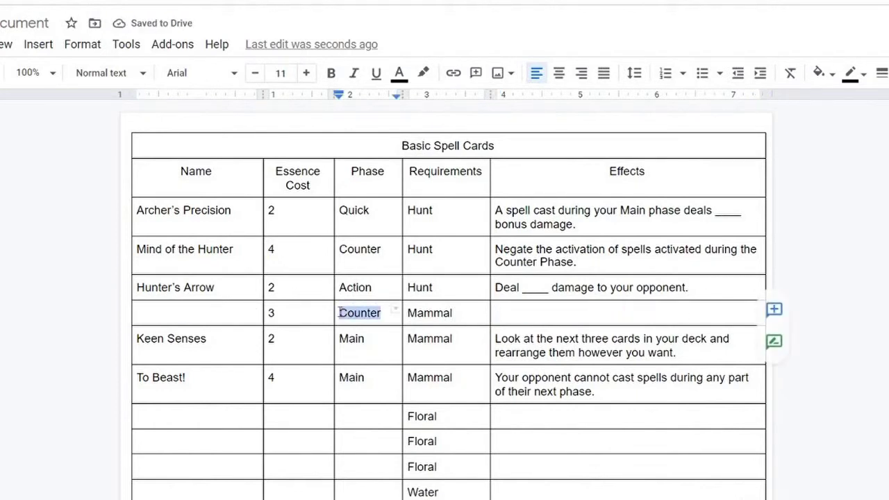
pyautogui.write('Main')
pyautogui.moveTo(371, 339); pyautogui.dragTo(333, 339)
pyautogui.write('Quick')
# Name the first Mammal spell "Carnal Fury" and enter its effect "Deal ____ damage to your opponent."
pyautogui.click(244, 317)
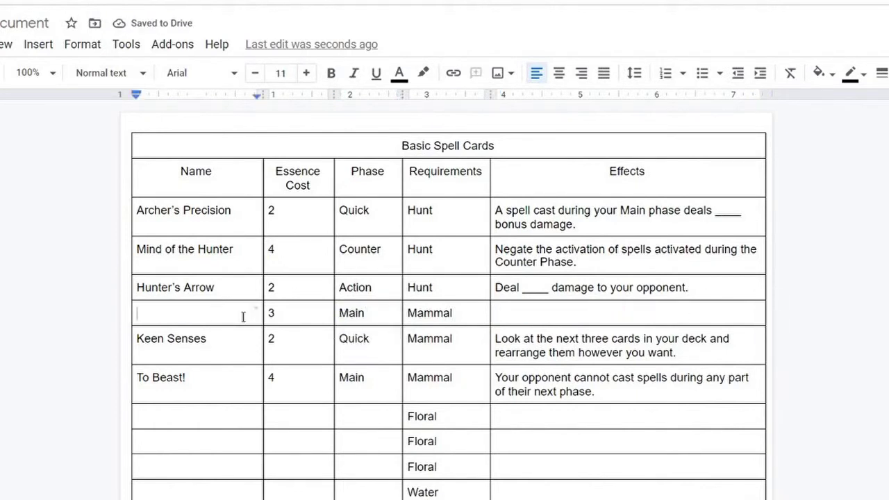
pyautogui.write('Carnal Fury')
pyautogui.click(505, 314)
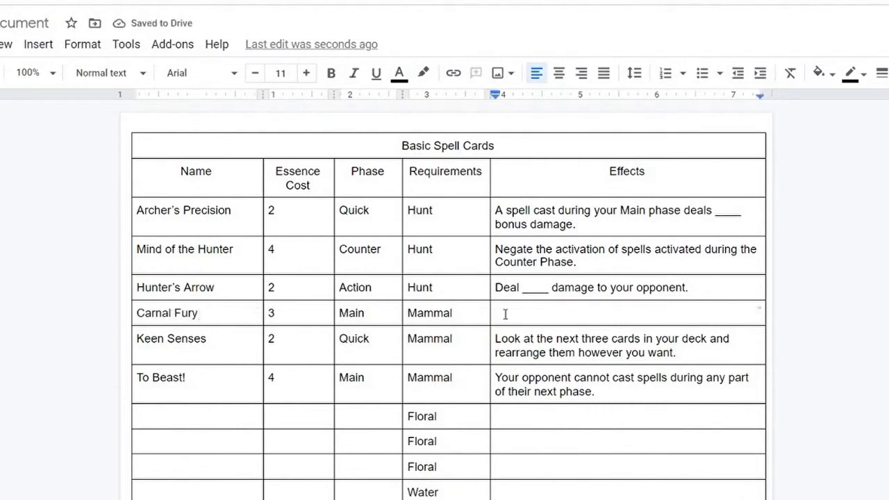
pyautogui.write('Deal')
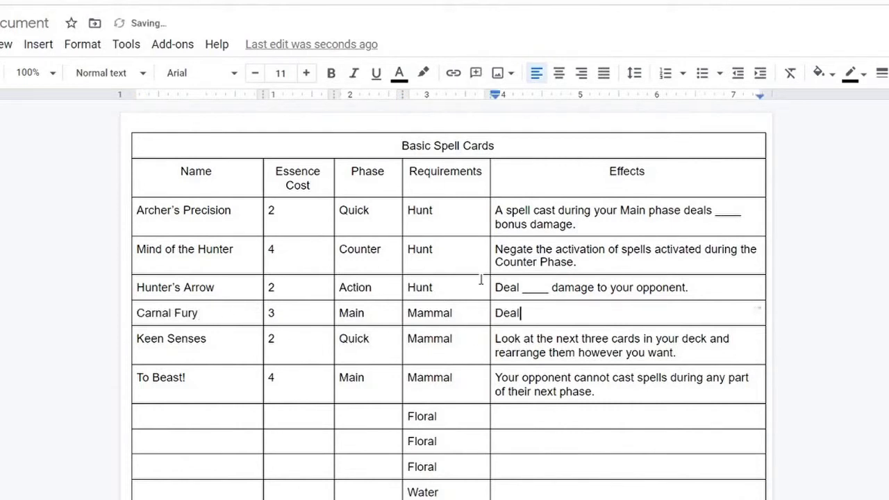
pyautogui.write(' ____ damage to your opponent.')
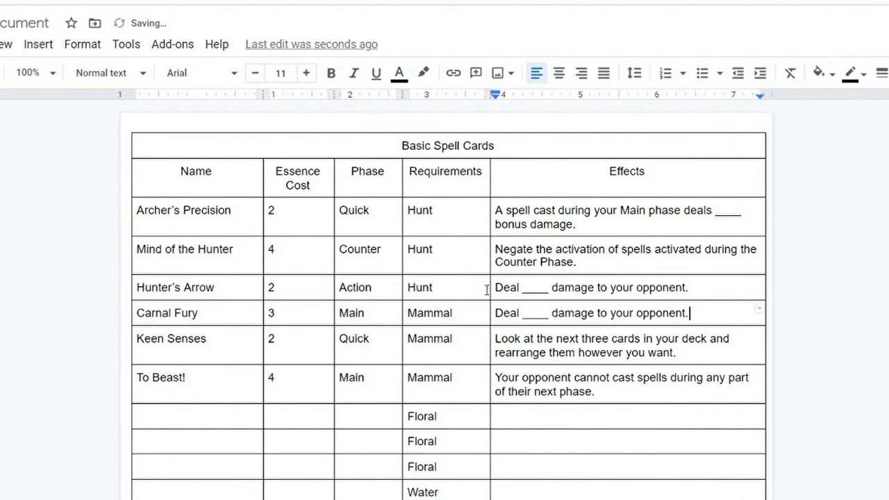
# Enter Entangling Roots' effect "Your opponent cannot draw cards or cast spells during any phase of their next turn."
pyautogui.scroll(-3, 486, 290)
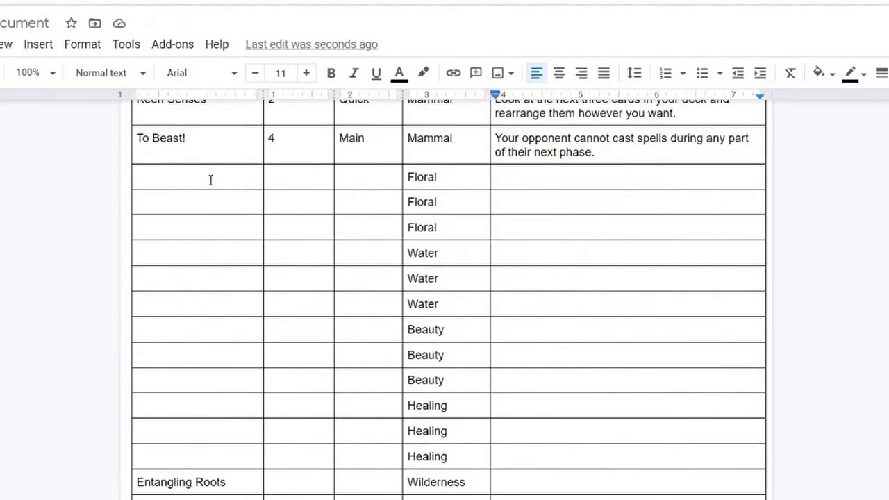
pyautogui.click(209, 180)
pyautogui.click(519, 486)
pyautogui.write('Your opponent cannot draw cards or attack')
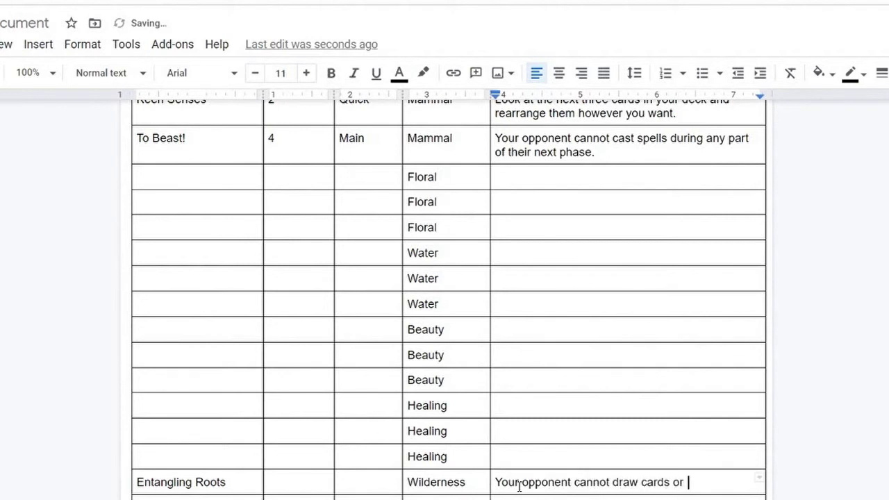
pyautogui.press('BackSpace')
pyautogui.press('BackSpace')
pyautogui.press('BackSpace')
pyautogui.press('BackSpace')
pyautogui.press('BackSpace')
pyautogui.press('BackSpace')
pyautogui.press('BackSpace')
pyautogui.write('cast spells during any phase of their next turn.')
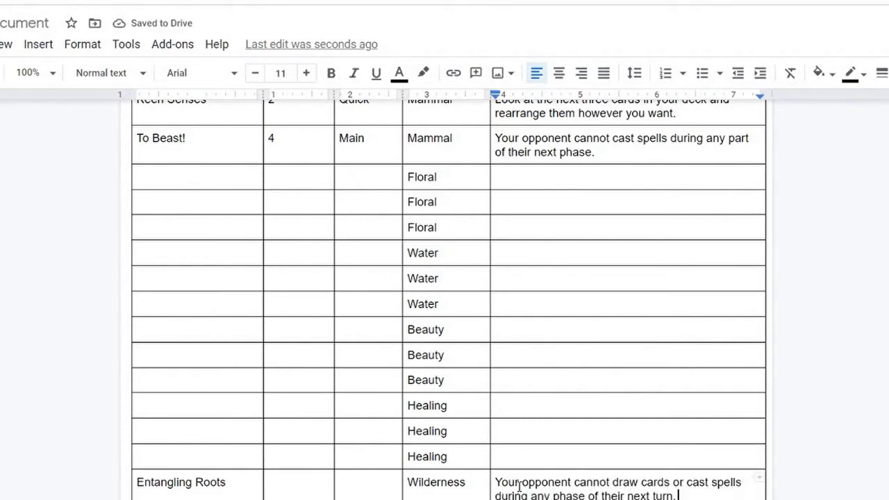
# Set Entangling Roots' phase to "Main" and its essence cost to 4
pyautogui.click(361, 486)
pyautogui.write('Main')
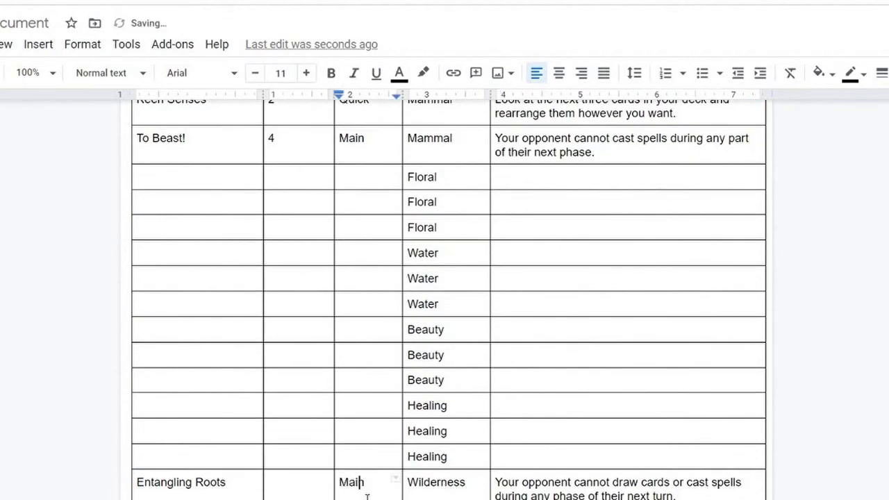
pyautogui.click(299, 486)
pyautogui.write('4')
# Try a different essence cost for Entangling Roots
pyautogui.scroll(-3, 297, 385)
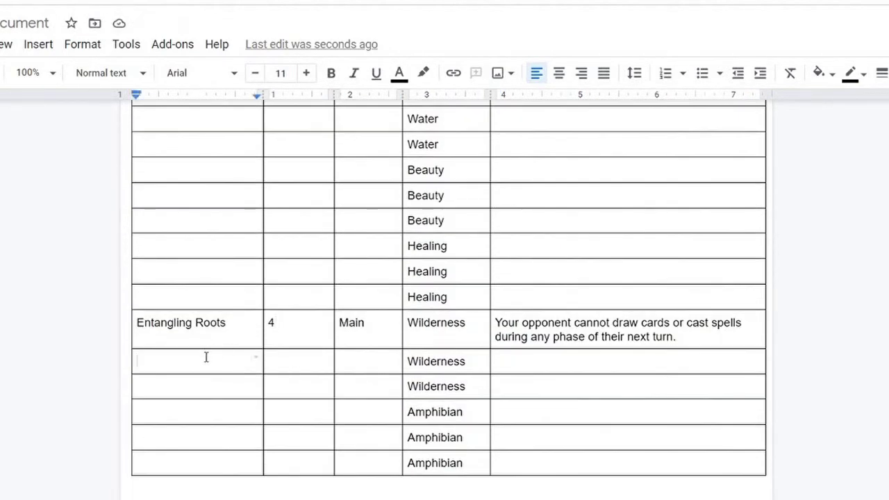
pyautogui.doubleClick(272, 323)
pyautogui.write('6')
pyautogui.press('BackSpace')
pyautogui.write('5')
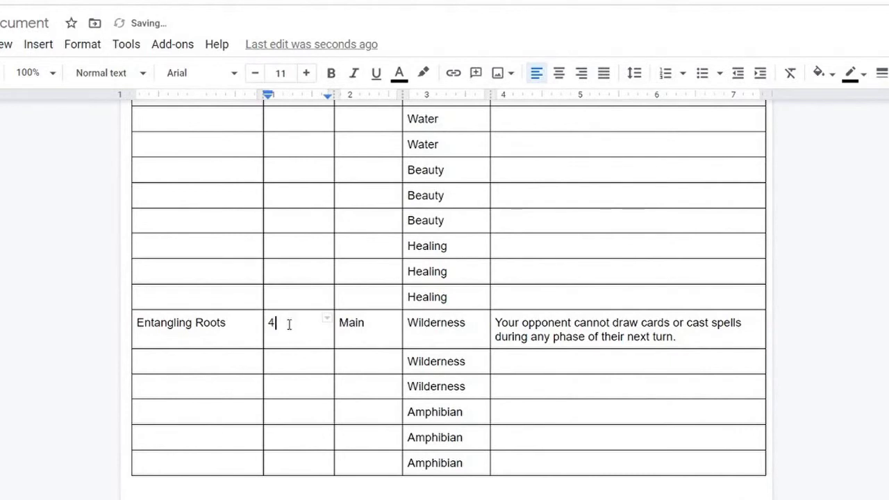
pyautogui.click(235, 356)
pyautogui.scroll(-1, 234, 345)
pyautogui.click(188, 335)
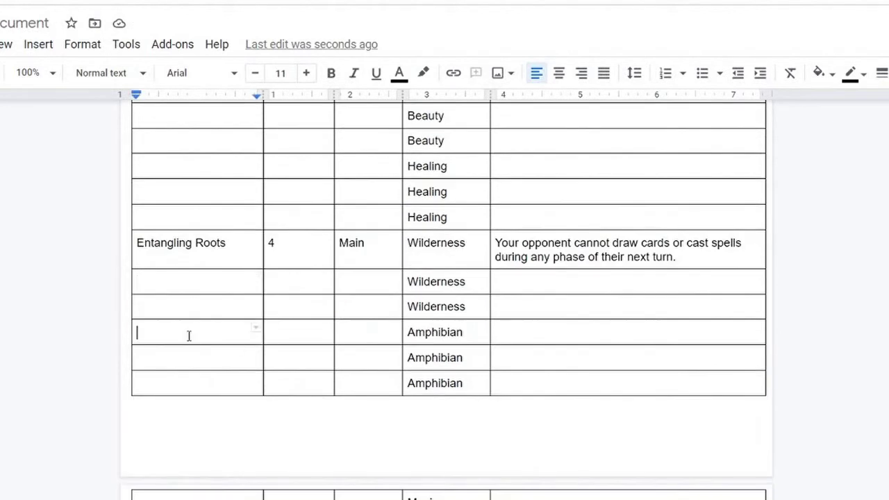
pyautogui.write('One wil')
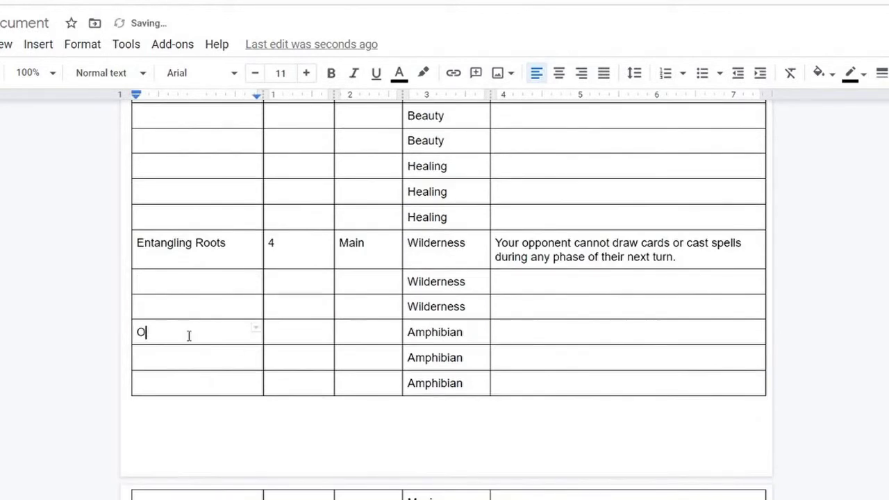
pyautogui.press('BackSpace')
pyautogui.press('BackSpace')
pyautogui.press('BackSpace')
pyautogui.press('BackSpace')
pyautogui.press('BackSpace')
pyautogui.press('BackSpace')
pyautogui.press('BackSpace')
pyautogui.write('Wate')
pyautogui.press('BackSpace')
pyautogui.press('BackSpace')
pyautogui.press('BackSpace')
pyautogui.press('BackSpace')
pyautogui.scroll(-1, 189, 336)
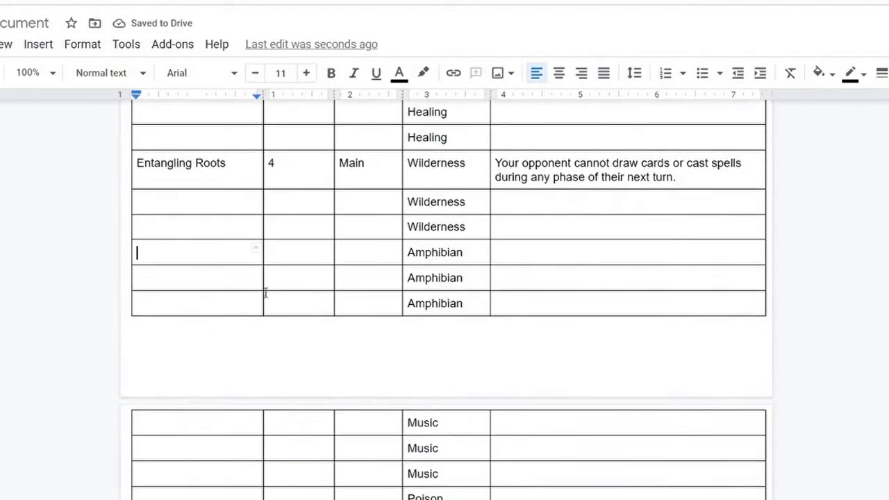
pyautogui.write('T')
pyautogui.press('BackSpace')
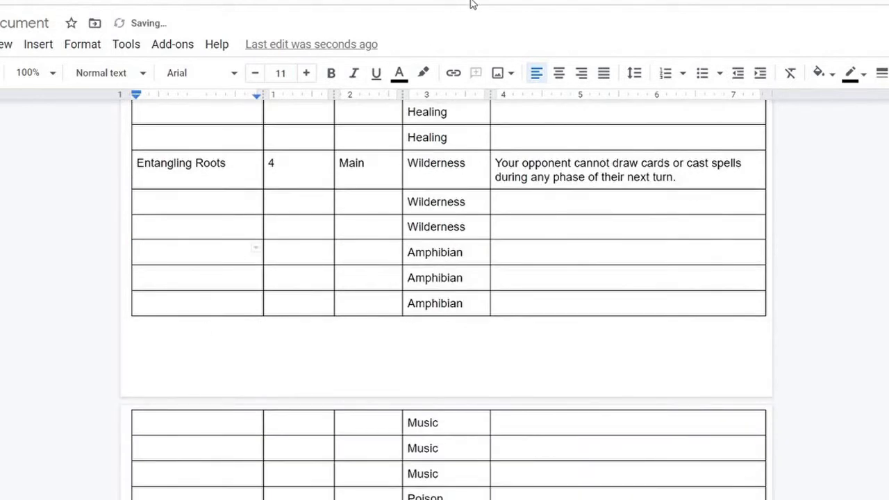
pyautogui.write('Forrog')
pyautogui.press('BackSpace')
pyautogui.press('BackSpace')
pyautogui.press('BackSpace')
pyautogui.press('BackSpace')
# Begin the first Music spell's name with "Song of" and name the first Poison spell "Poison of Exhaustion"
pyautogui.click(193, 419)
pyautogui.write('Song of')
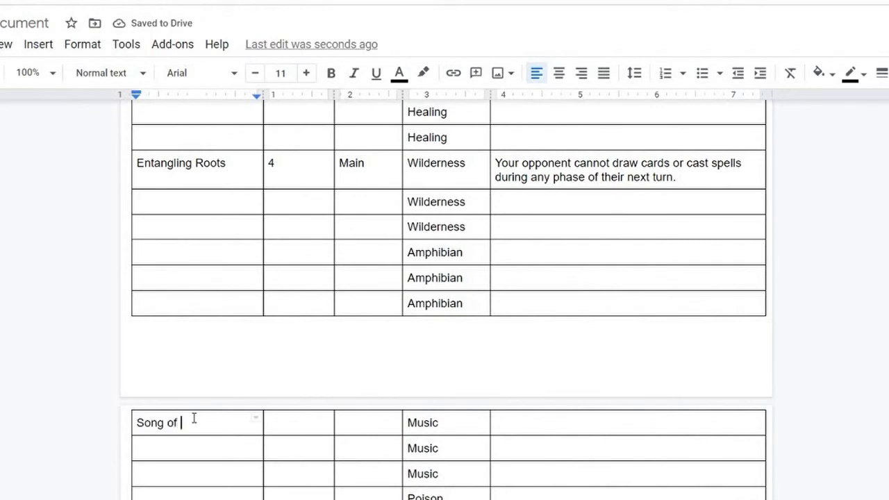
pyautogui.click(212, 496)
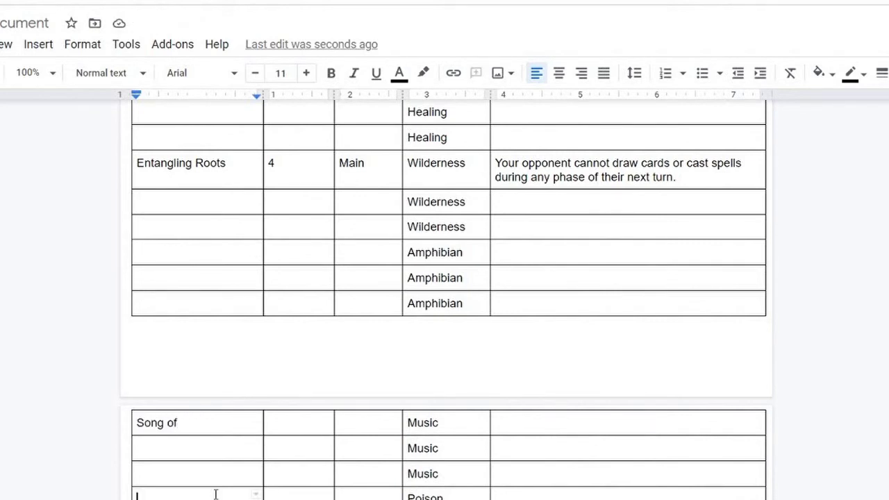
pyautogui.write('Poison of Exhaustion')
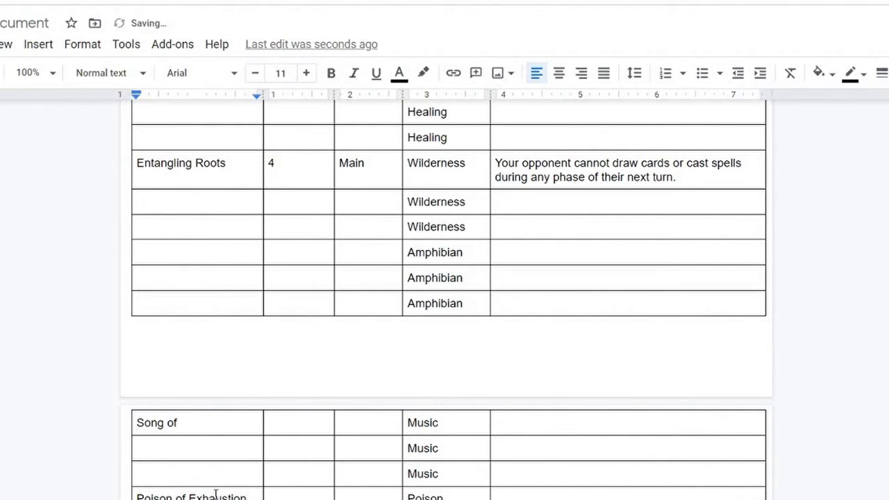
# Name the remaining Poison spells "Poison of Confusion" and "Poison of Harm", giving the latter the effect "Deal ____ damage to your opponent."
pyautogui.press('Tab')
pyautogui.press('Tab')
pyautogui.press('Tab')
pyautogui.press('Tab')
pyautogui.scroll(-5, 549, 410)
pyautogui.write('to your opponent.')
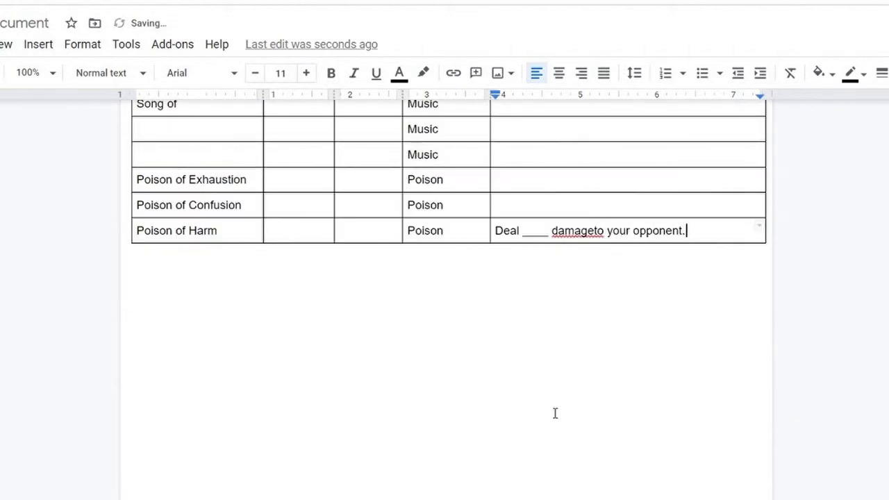
pyautogui.click(597, 230)
# Enter two effects for Poison of Confusion: "Your opponent cannot draw cards next turn?" and "Your opponent cannot cast spells that have an essence cost higher than 1."
pyautogui.click(510, 204)
pyautogui.write('Your oppo')
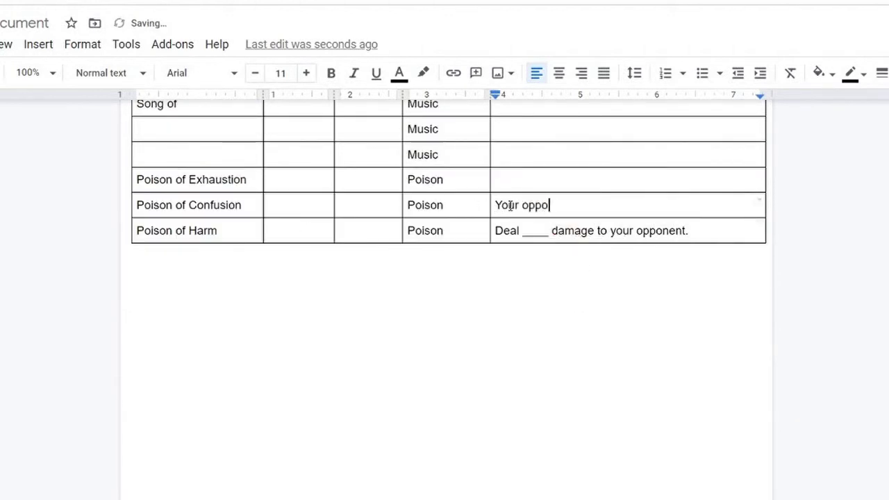
pyautogui.write('nent cannot draw cards next turn')
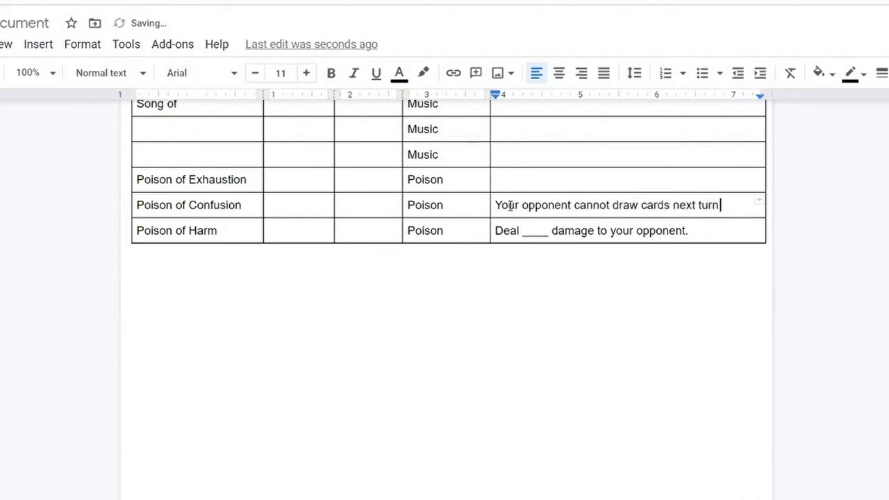
pyautogui.write('?')
pyautogui.press('Return')
pyautogui.write('Your oppone')
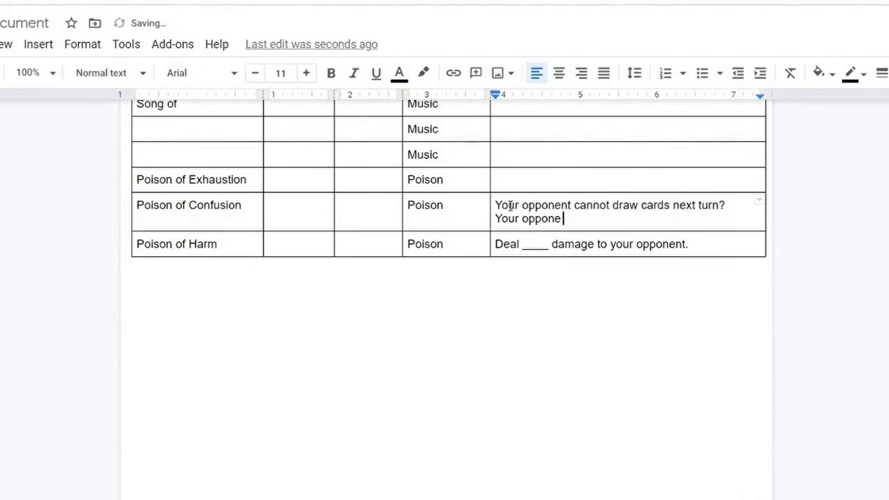
pyautogui.write('nt cannot cast spells that have an es')
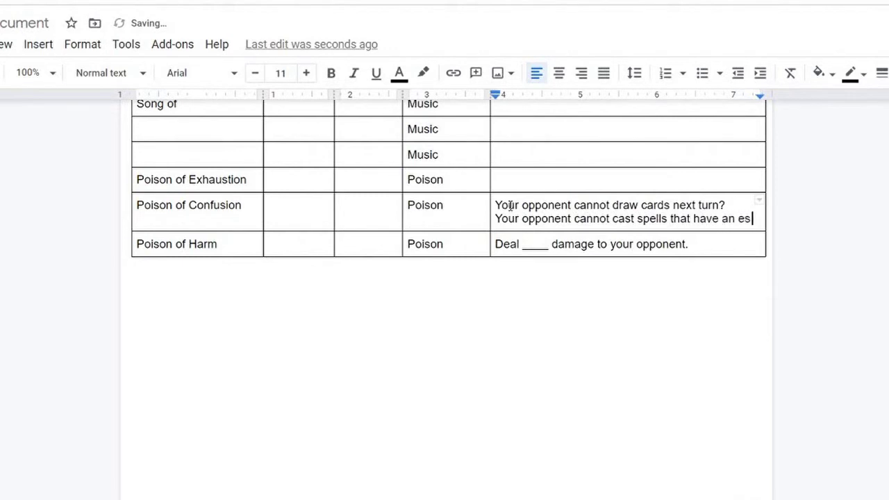
pyautogui.write('sence cost higher than 1.')
# Begin Poison of Exhaustion's effect with "Your opponent cannot" and add Poison of Confusion's third option "Your opponent cannot cast spells during their next Counter Phase."
pyautogui.click(507, 179)
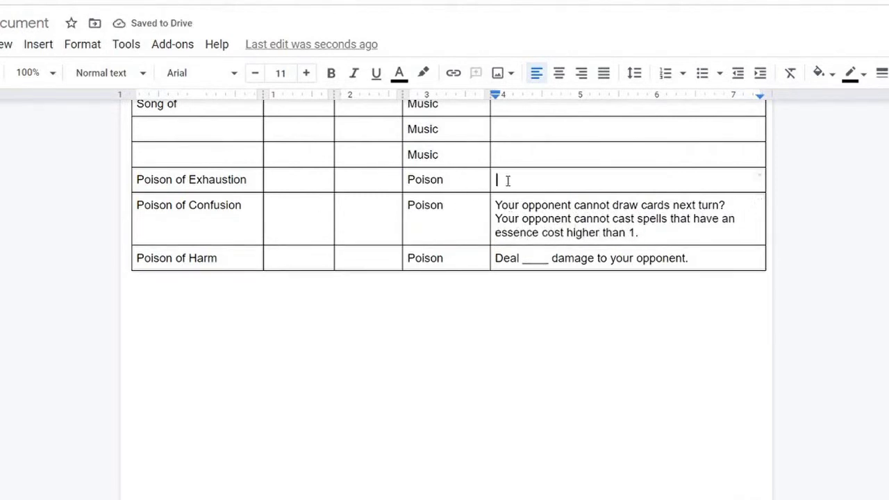
pyautogui.write('Your opponent cannot')
pyautogui.click(653, 236)
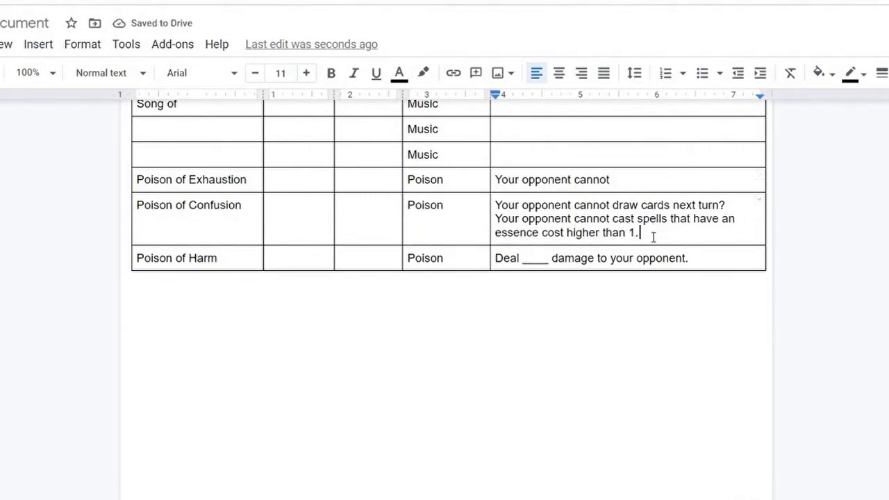
pyautogui.press('BackSpace')
pyautogui.write('?')
pyautogui.press('Return')
pyautogui.write('Your opponent cannot cast spells during their next ')
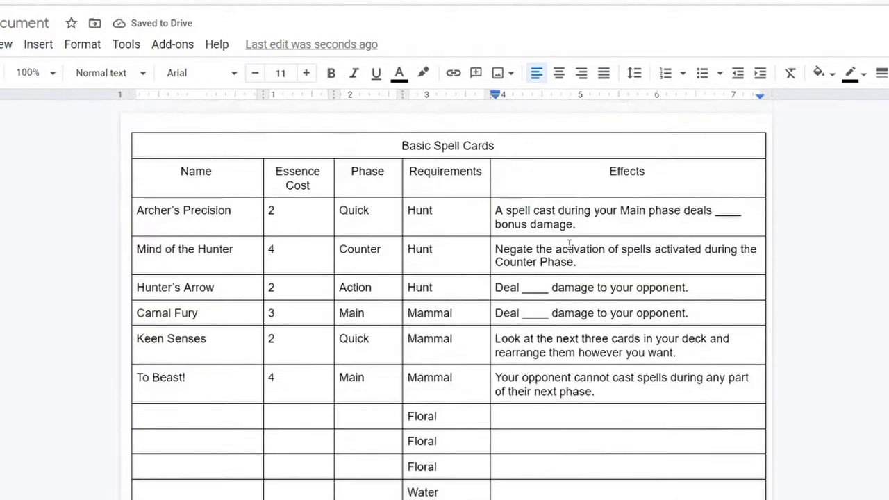
pyautogui.write('Counter Phase.')
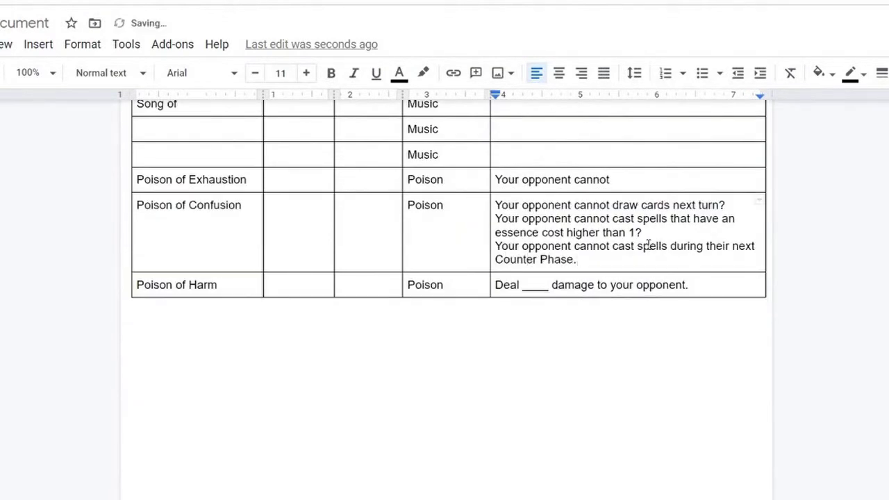
# Complete Poison of Exhaustion's effect with "draw cards during their next turn." and complete the first Music spell's name as "Song of Inspiration"
pyautogui.click(618, 178)
pyautogui.write('draw cards during their next turn.')
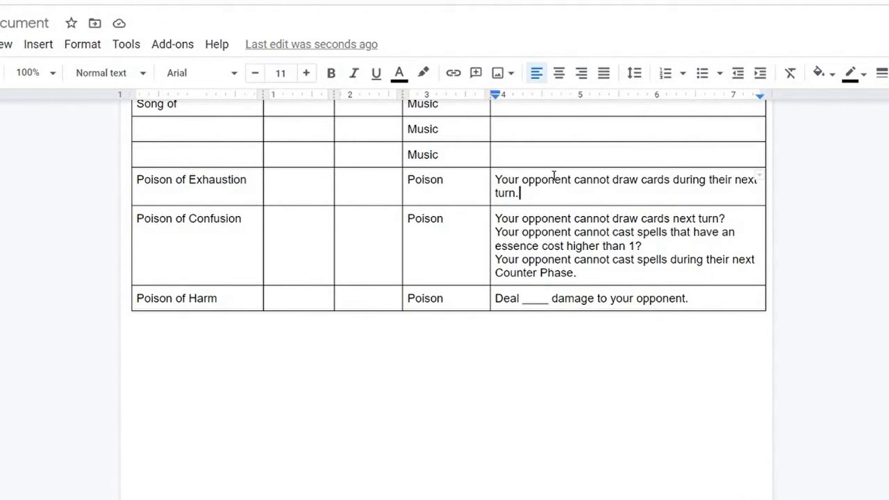
pyautogui.scroll(3, 260, 224)
pyautogui.click(244, 261)
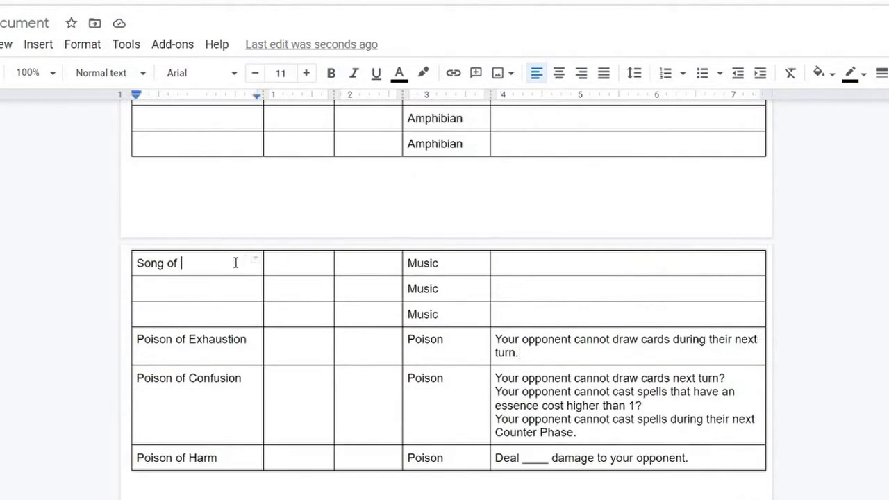
pyautogui.write('Inspiration')
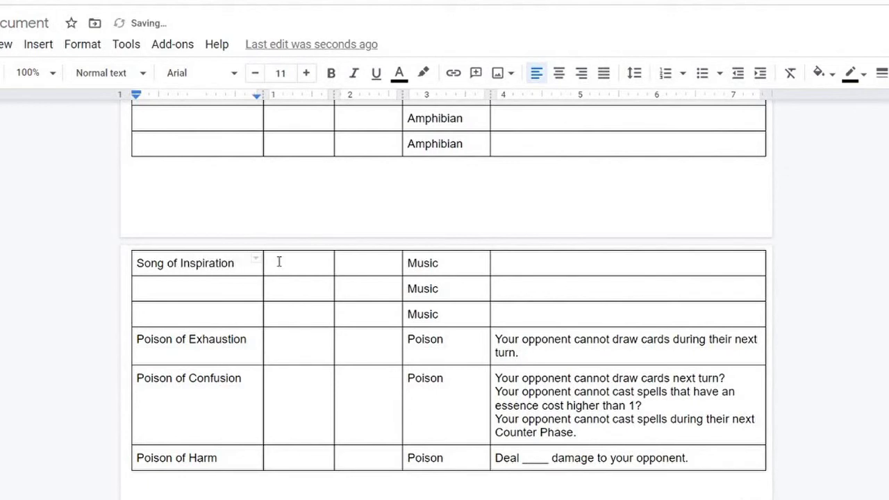
# Give Song of Inspiration the phase "Quick", an essence cost of 1 and the effect "Draw 1 card from your deck."
pyautogui.click(370, 262)
pyautogui.write('Quick')
pyautogui.hotkey('shift', 'Tab')
pyautogui.write('1')
pyautogui.click(507, 264)
pyautogui.write('D')
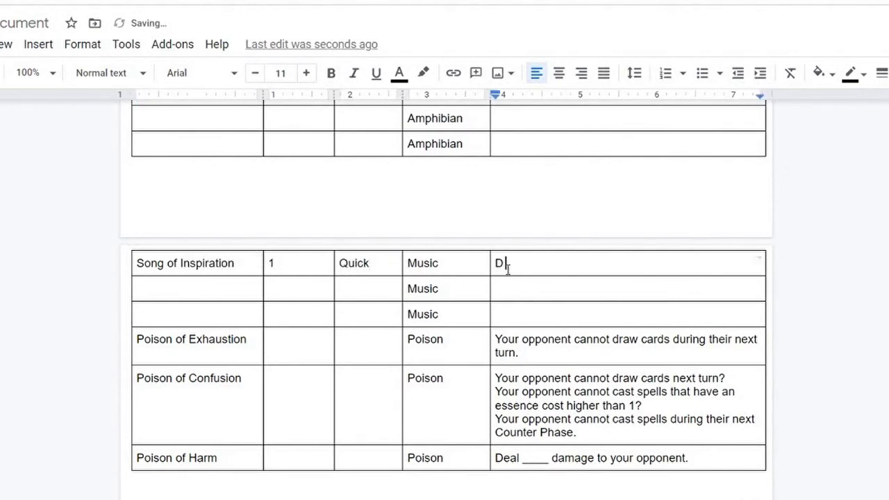
pyautogui.write('raw 1 card from your deck.')
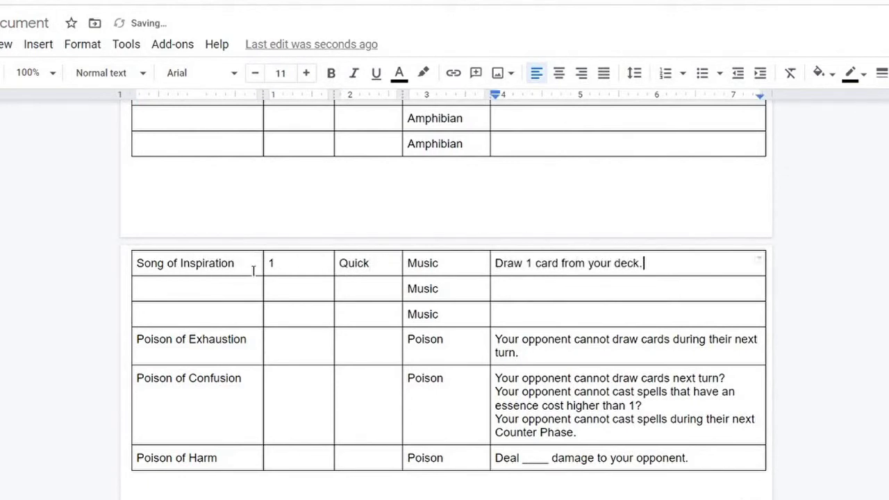
# Name the second Music spell "Song of Discord" with an essence cost of 2 and the phase "Main"
pyautogui.click(209, 287)
pyautogui.write('Song of')
pyautogui.hotkey('shift', 'Home')
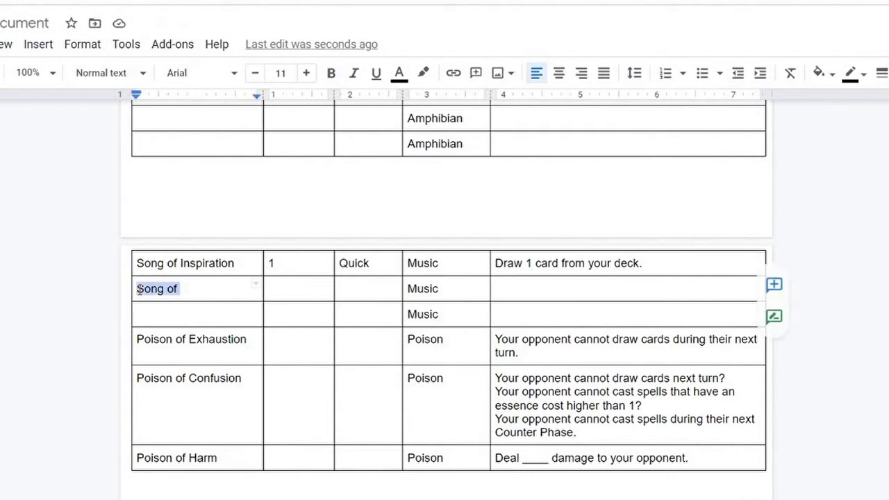
pyautogui.write('Song of Discord')
pyautogui.press('Tab')
pyautogui.write('2')
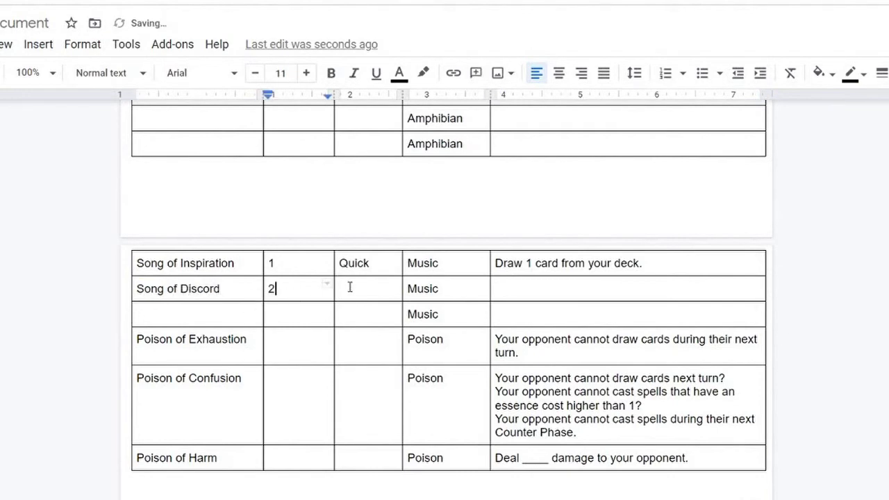
pyautogui.click(349, 288)
pyautogui.write('Main')
# Set the essence cost of the Mammal spell Carnal Fury to 1
pyautogui.scroll(15, 349, 287)
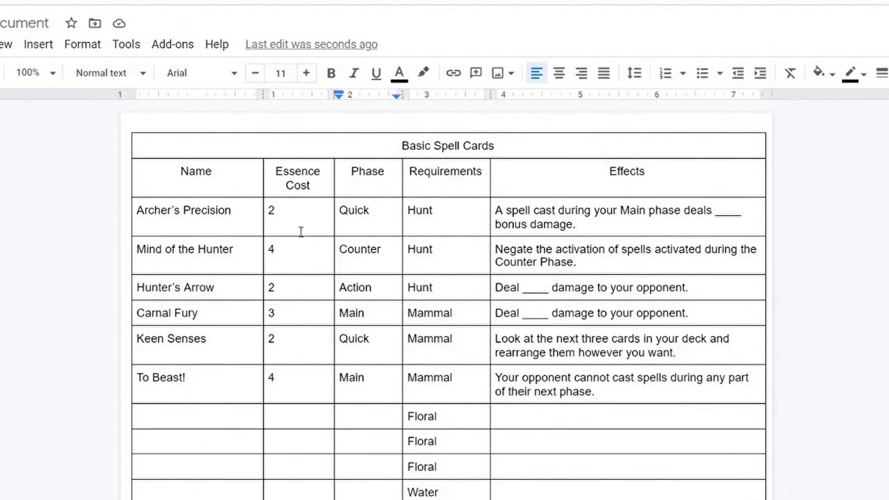
pyautogui.scroll(-1, 294, 289)
pyautogui.doubleClick(283, 236)
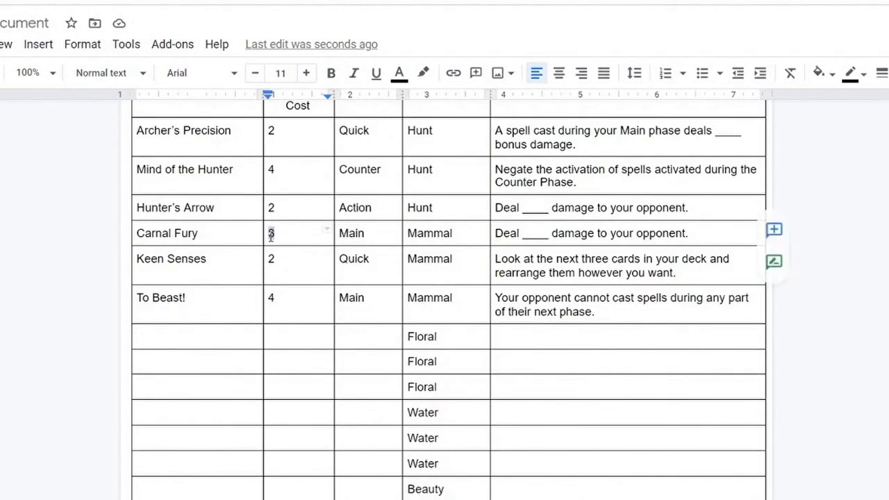
pyautogui.write('1')
pyautogui.scroll(-10, 246, 236)
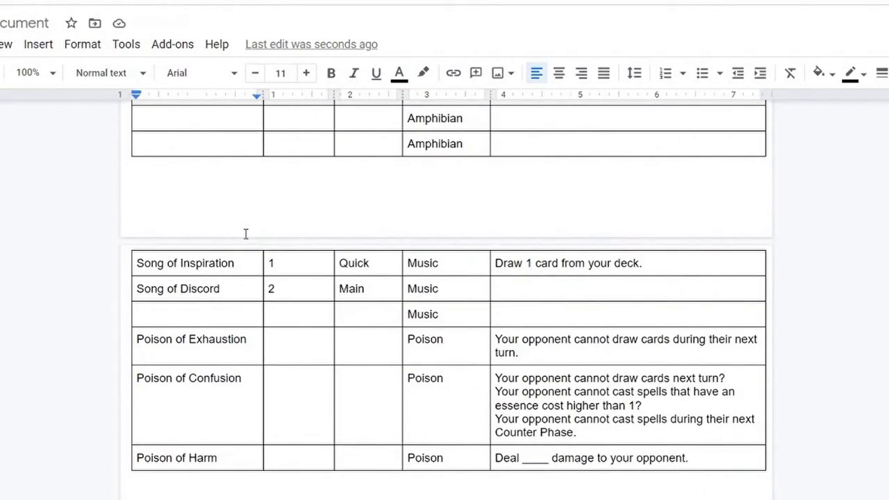
pyautogui.click(159, 312)
pyautogui.write('Song of')
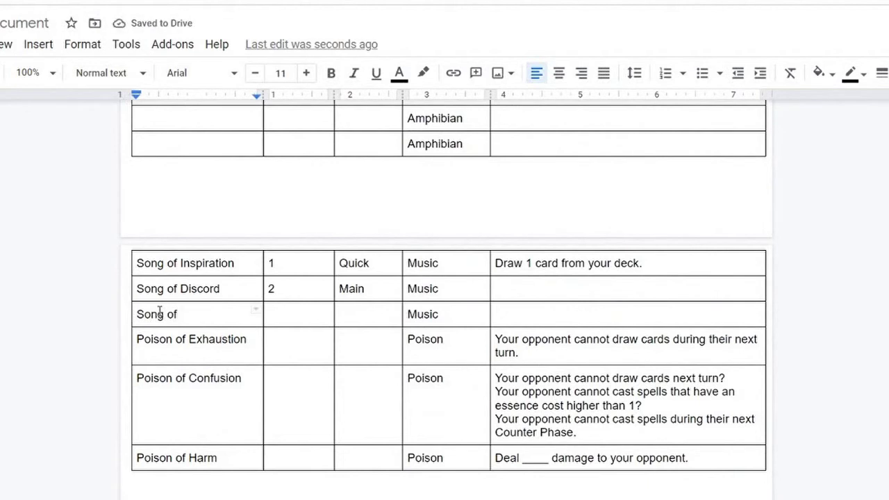
pyautogui.press('BackSpace')
pyautogui.press('BackSpace')
pyautogui.press('BackSpace')
pyautogui.press('BackSpace')
pyautogui.press('BackSpace')
pyautogui.press('BackSpace')
pyautogui.press('BackSpace')
pyautogui.press('BackSpace')
# Name the third Music spell "Rousing Tune" with an essence cost of 2 and the phase "Quick"
pyautogui.write('Rousing Tun')
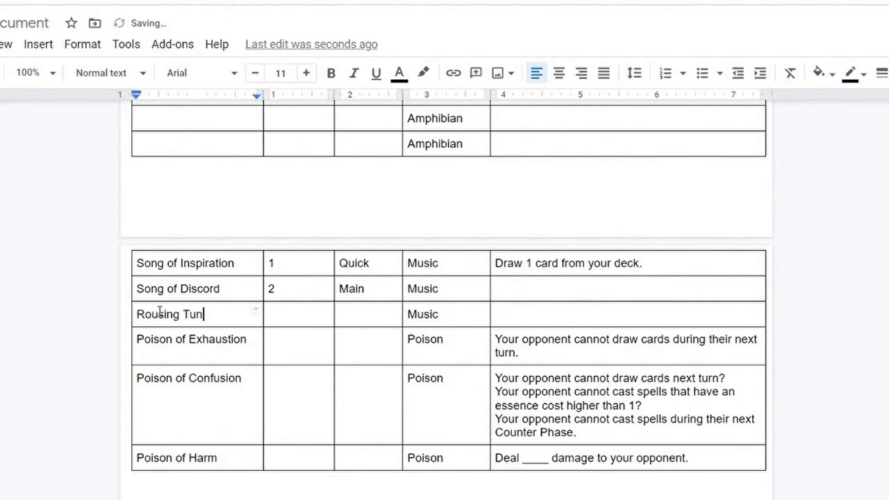
pyautogui.write('e')
pyautogui.click(284, 307)
pyautogui.write('2')
pyautogui.click(377, 312)
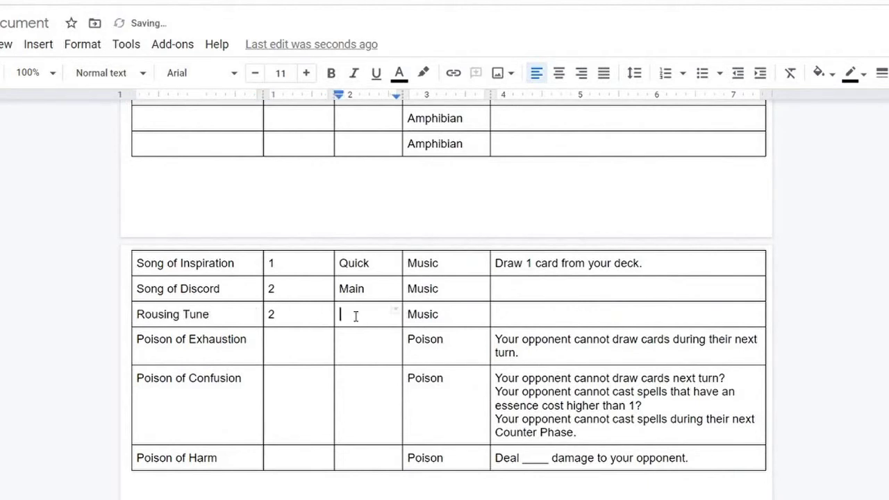
pyautogui.write('Quick')
# Enter Rousing Tune's effect "Your next attack deals ___ damage."
pyautogui.click(516, 321)
pyautogui.write('Your next attack deals')
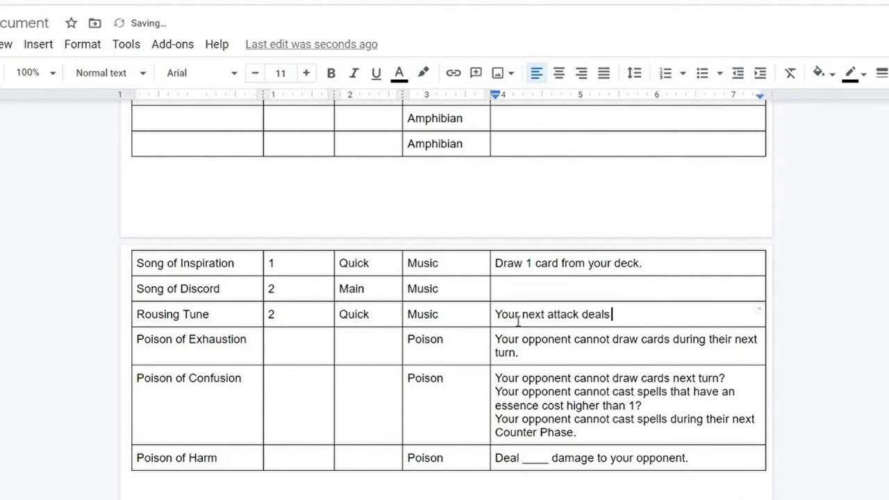
pyautogui.write(' ____')
pyautogui.press('BackSpace')
pyautogui.write('dm')
pyautogui.press('BackSpace')
pyautogui.write('amage.')
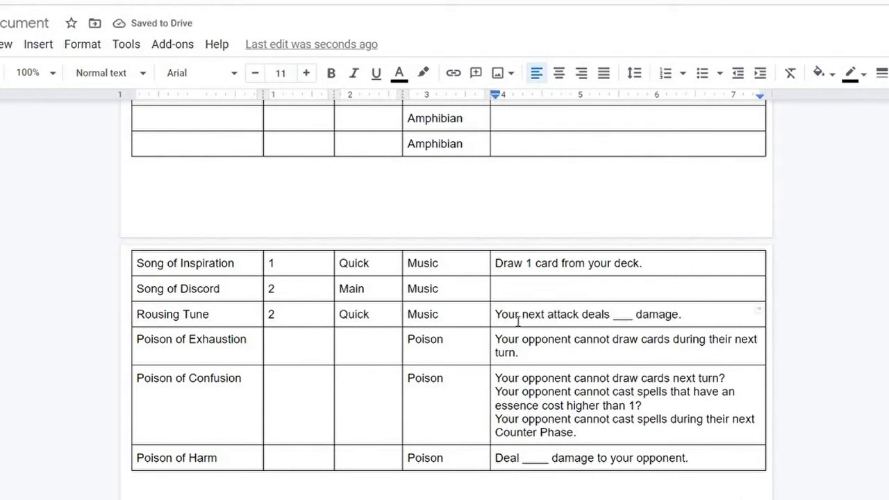
# Enter Song of Discord's effect "Deal ___ damage to your opponent."
pyautogui.click(498, 288)
pyautogui.write('De')
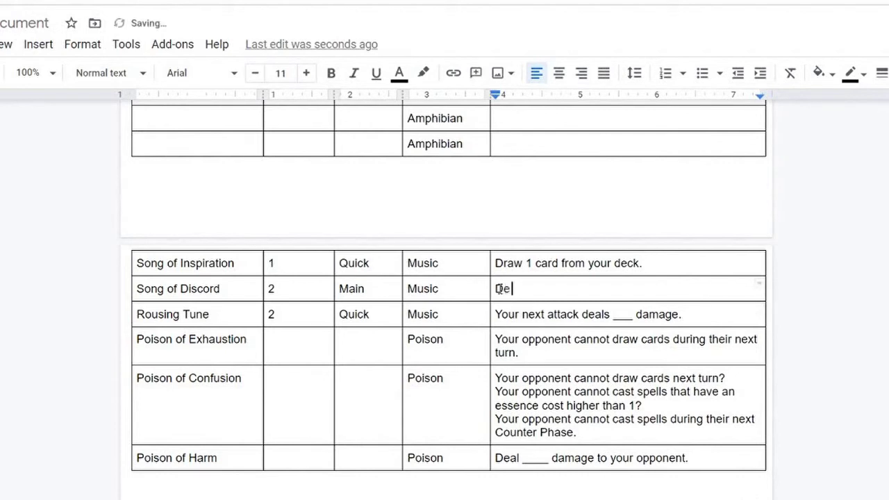
pyautogui.write('al ___ damage to your opponent.')
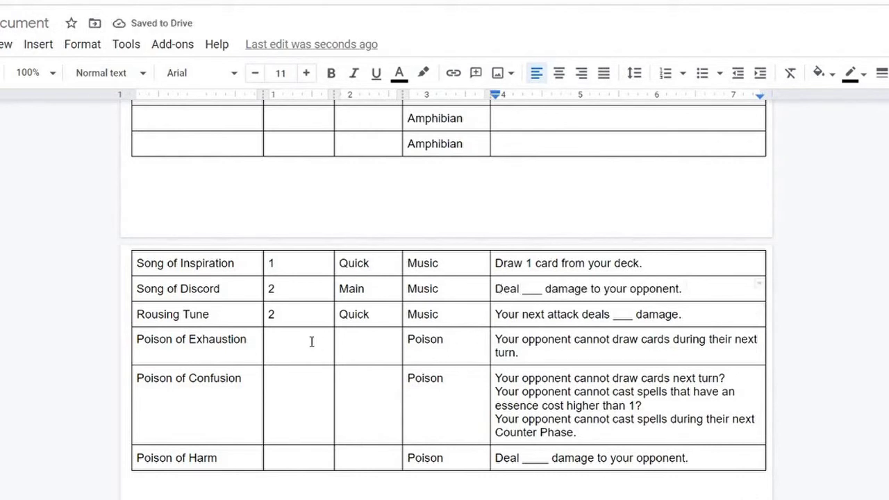
# Set the phase of Poison of Exhaustion and Poison of Confusion to "Main?" and that of Poison of Harm to "Main"
pyautogui.click(304, 342)
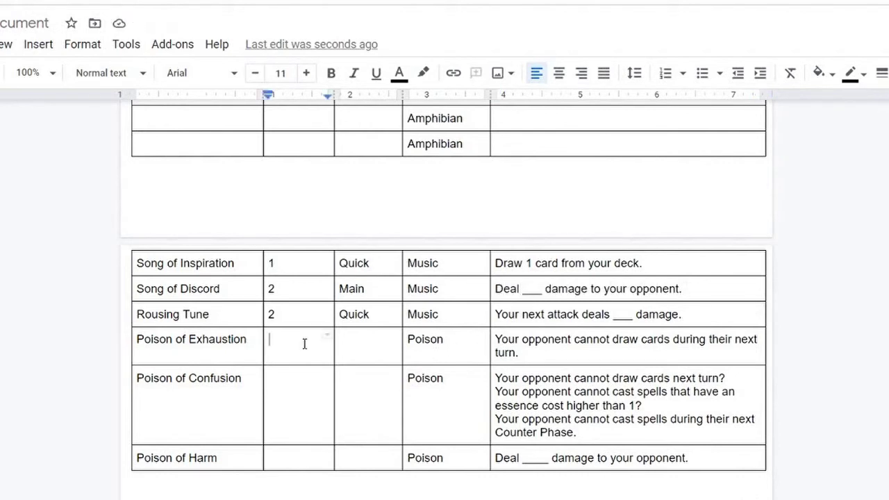
pyautogui.click(366, 348)
pyautogui.write('Main?')
pyautogui.press('Down')
pyautogui.write('Ma')
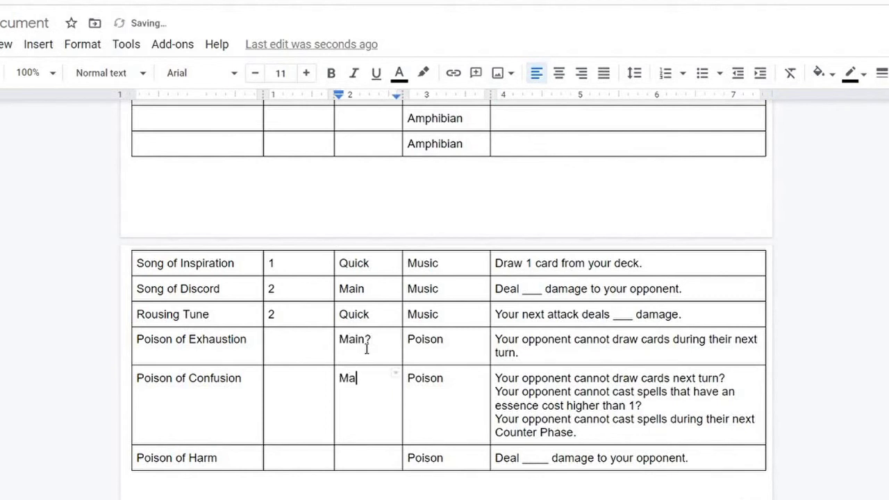
pyautogui.press('Down')
pyautogui.write('Main')
# Set the essence cost of Poison of Harm to 1 and of Poison of Confusion and Poison of Exhaustion to 2
pyautogui.hotkey('shift', 'Tab')
pyautogui.write('1')
pyautogui.press('Up')
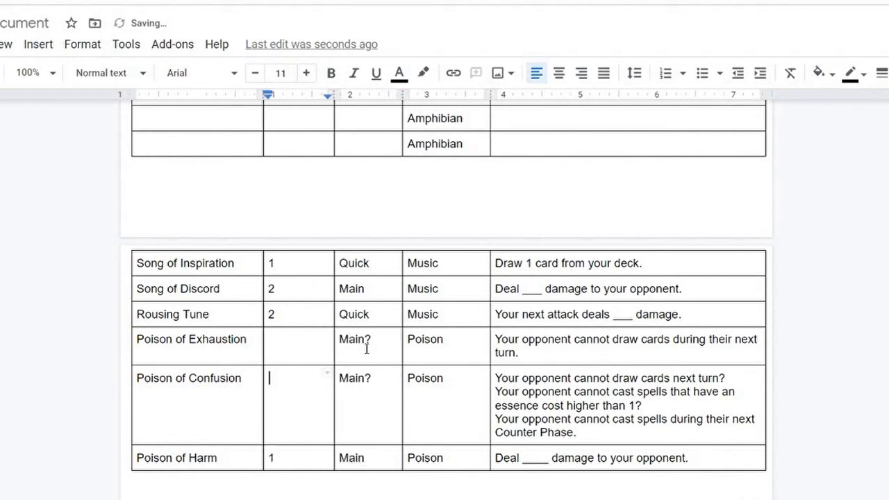
pyautogui.write('2')
pyautogui.press('Up')
pyautogui.write('2')
# Name the second Wilderness spell "Overgrown Attack" with an essence cost of 2 and the phase "Main"
pyautogui.scroll(6, 305, 365)
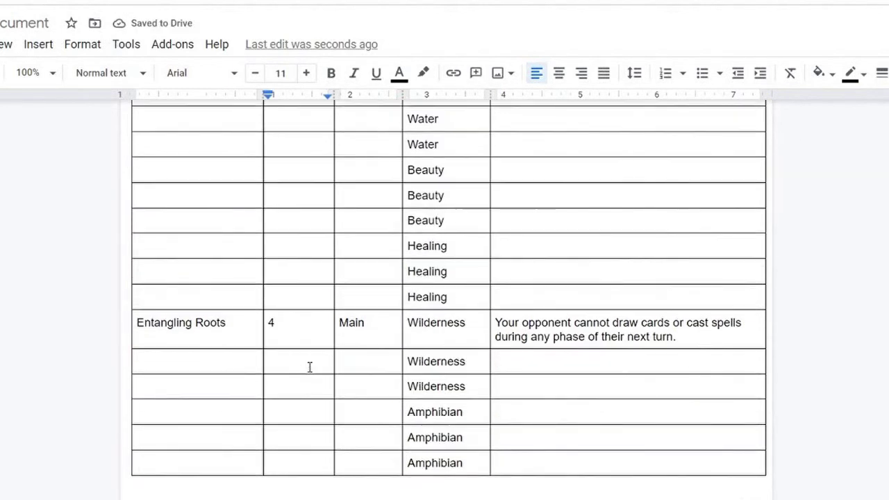
pyautogui.click(217, 444)
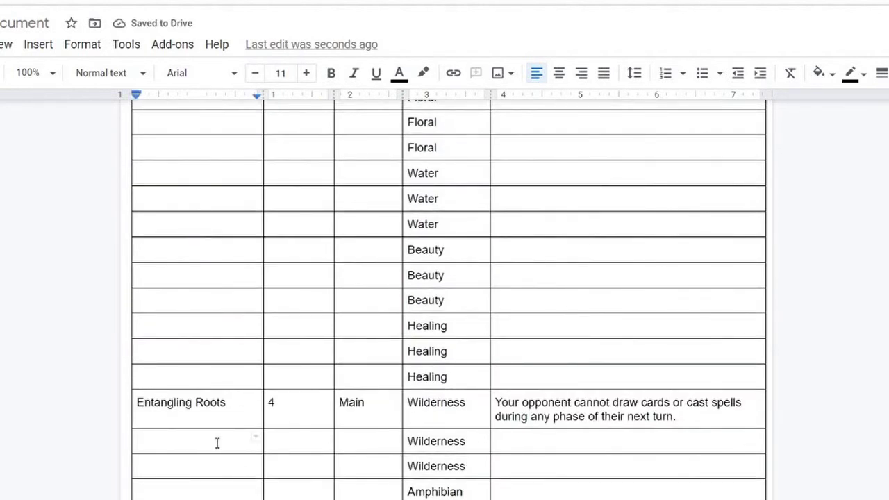
pyautogui.write('Overgrown Attack')
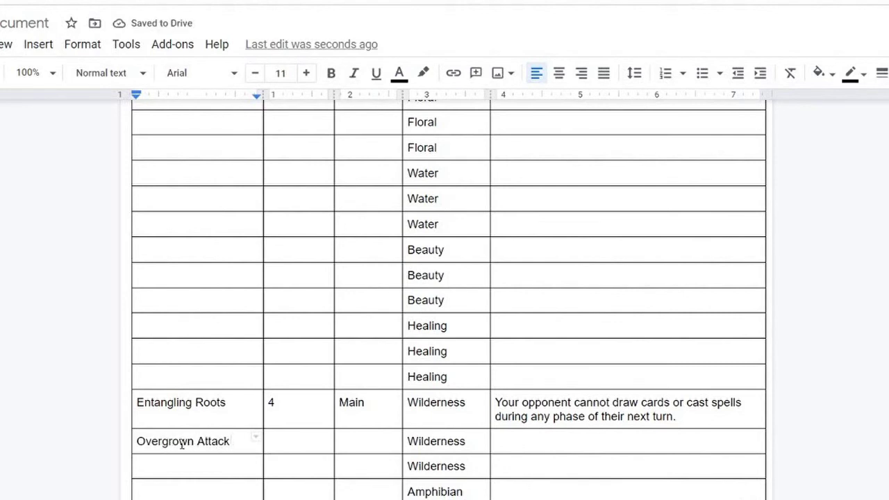
pyautogui.press('Tab')
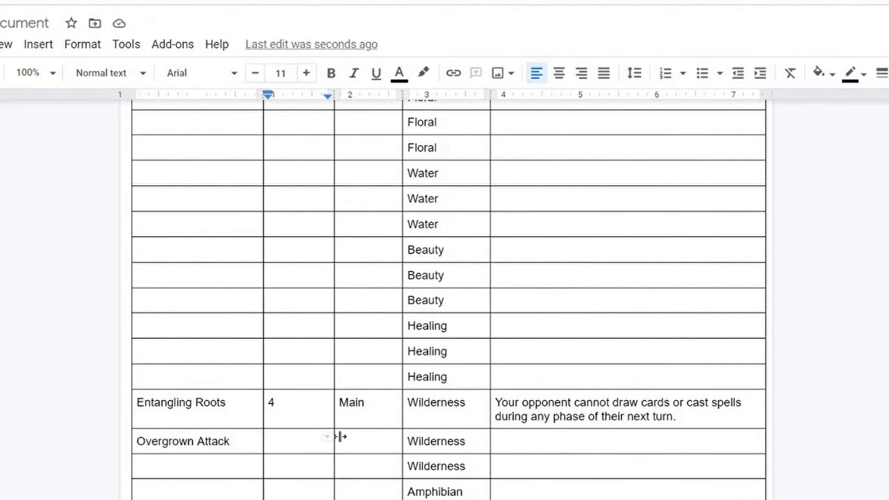
pyautogui.write('2')
pyautogui.press('Tab')
pyautogui.write('Main')
# Enter Overgrown Attack's effect "Deal ____ damage to your opponent."
pyautogui.press('Tab')
pyautogui.press('Tab')
pyautogui.write('Deal ____ damage to your opponent.')
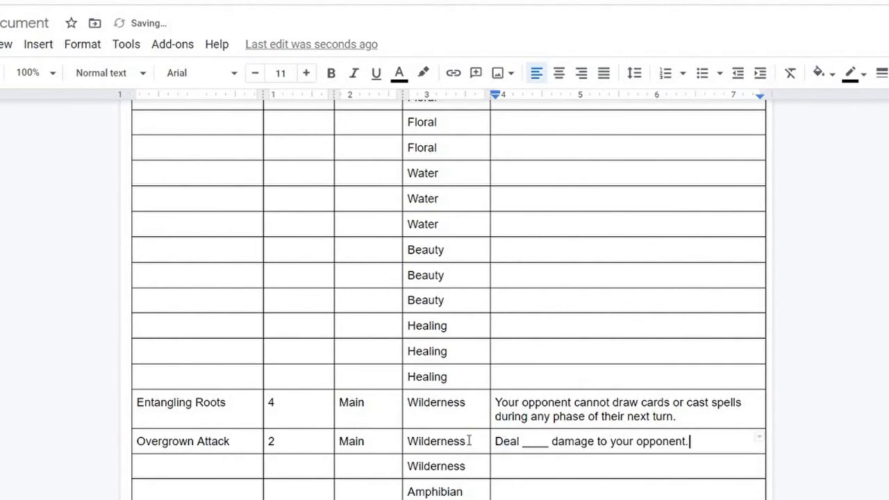
pyautogui.scroll(-3, 348, 347)
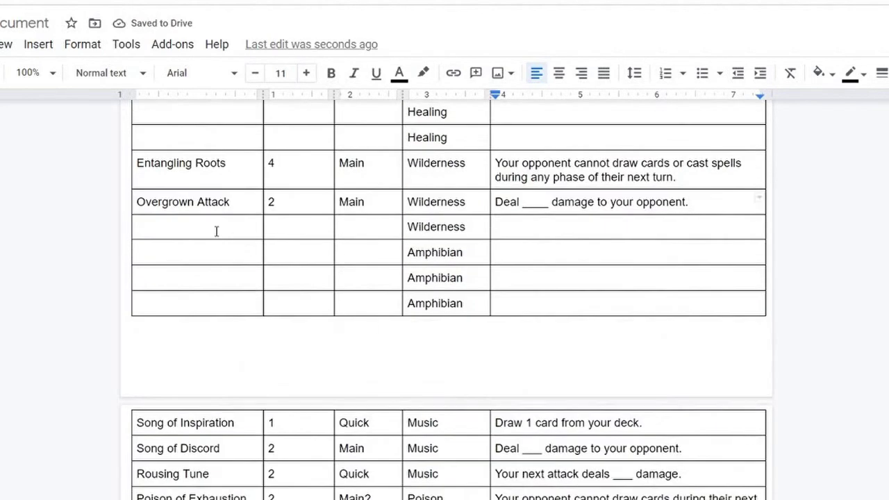
# Name the third Wilderness spell "Grown Shield" with an essence cost of 2 and the phase "Counter"
pyautogui.click(217, 231)
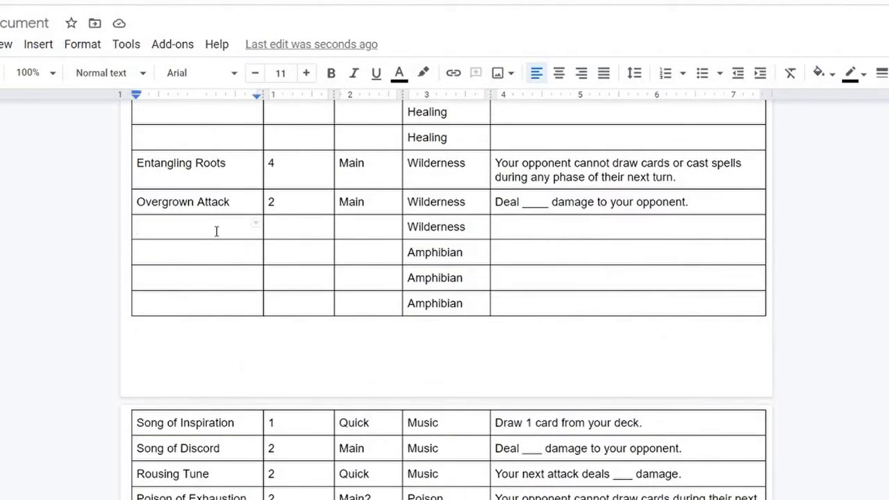
pyautogui.write('Grown Shield')
pyautogui.click(293, 235)
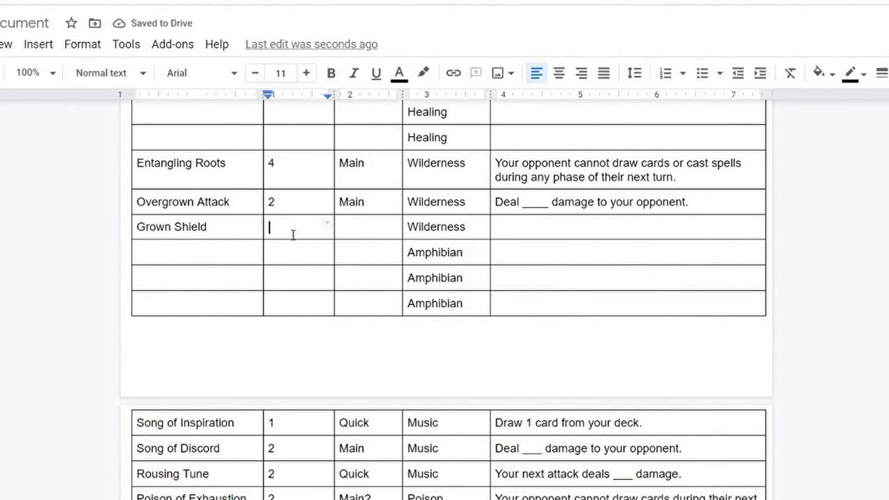
pyautogui.write('2')
pyautogui.click(349, 230)
pyautogui.write('Counter')
# Rename the third Wilderness spell to "Thorned Shield"
pyautogui.click(139, 226)
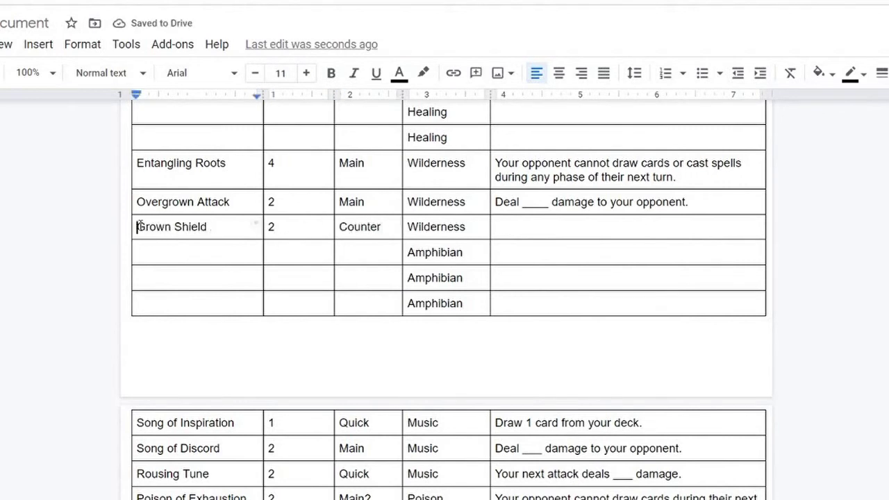
pyautogui.write('Thorny')
pyautogui.press('Delete')
pyautogui.press('Delete')
pyautogui.press('Delete')
pyautogui.press('Delete')
pyautogui.press('Delete')
pyautogui.press('Delete')
pyautogui.press('BackSpace')
pyautogui.press('BackSpace')
pyautogui.write('ed')
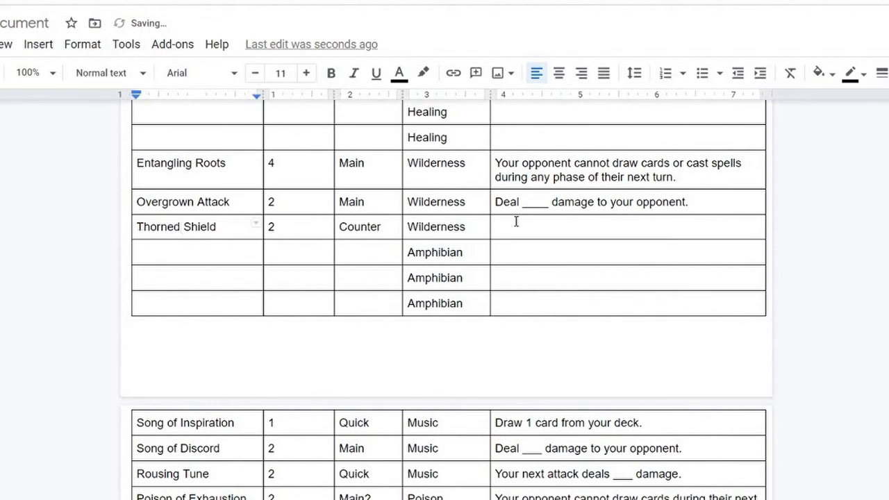
# Enter Thorned Shield's effect "If your opponent attacks you during this turn, negate the spell and deal ___ damage to them instead."
pyautogui.click(516, 222)
pyautogui.write('If your opponent attacks ')
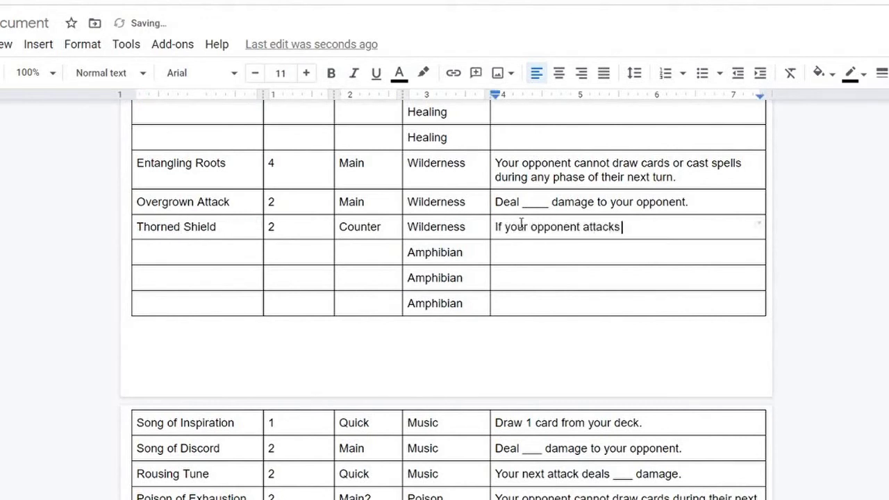
pyautogui.write('you during this turn, negate the')
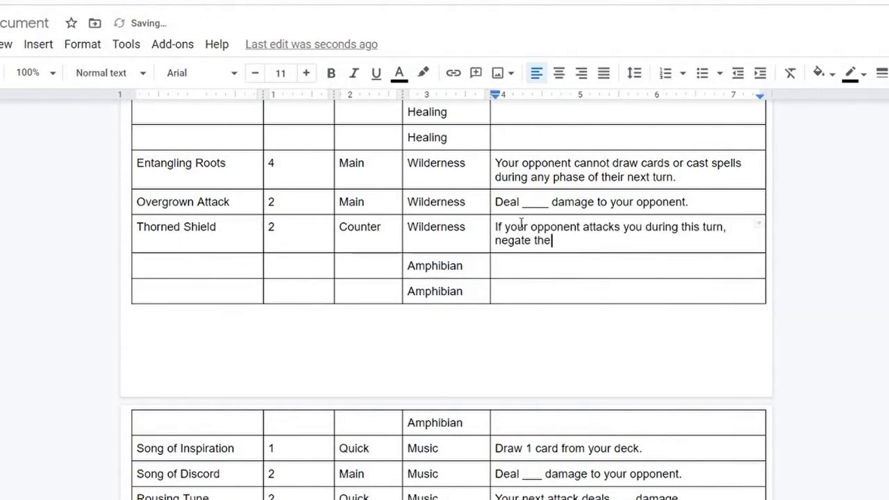
pyautogui.write(' spell and deal ____ damage to them instead.')
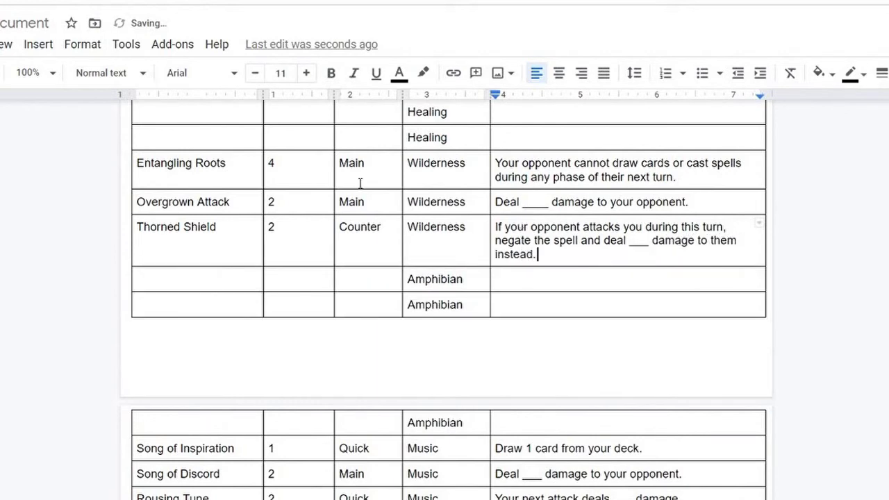
# Set Thorned Shield's essence cost to 3
pyautogui.doubleClick(284, 226)
pyautogui.write('3')
pyautogui.click(389, 228)
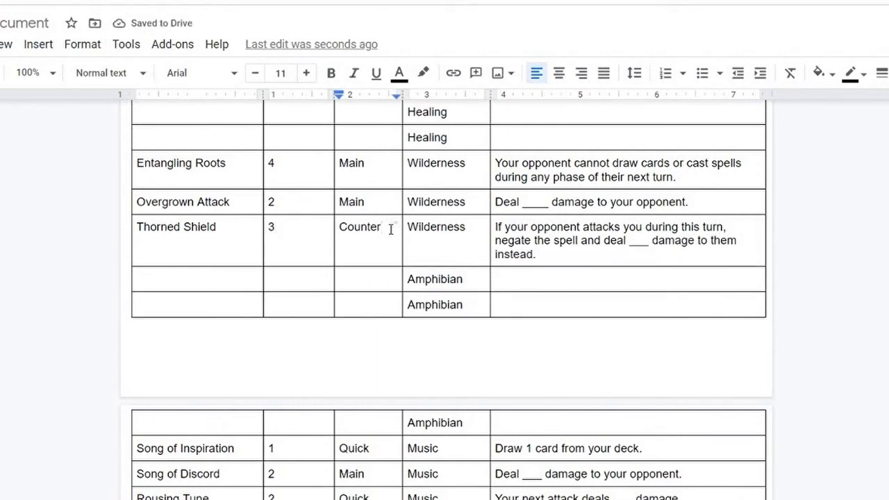
# Name the first Healing spell "Remedy"
pyautogui.scroll(5, 260, 389)
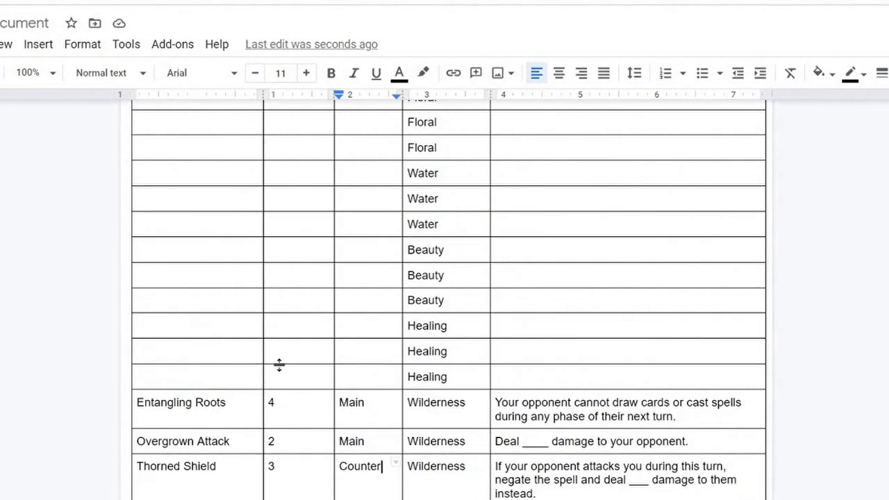
pyautogui.click(183, 405)
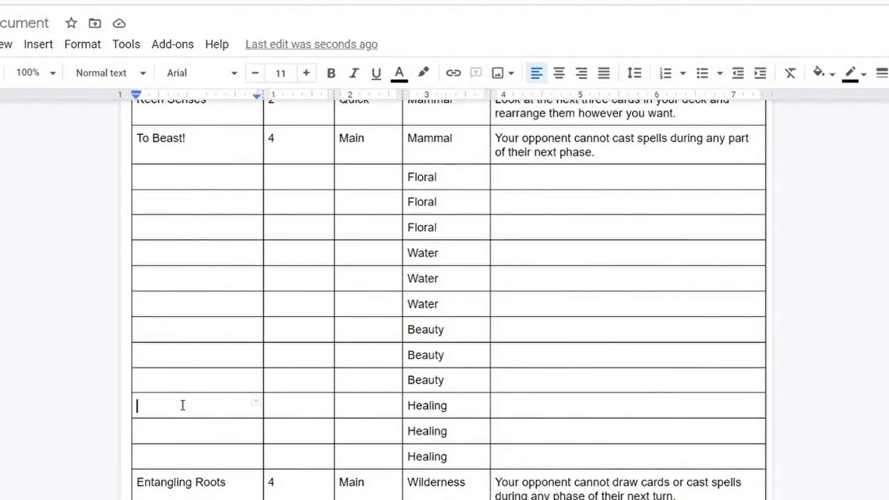
pyautogui.write('Negate')
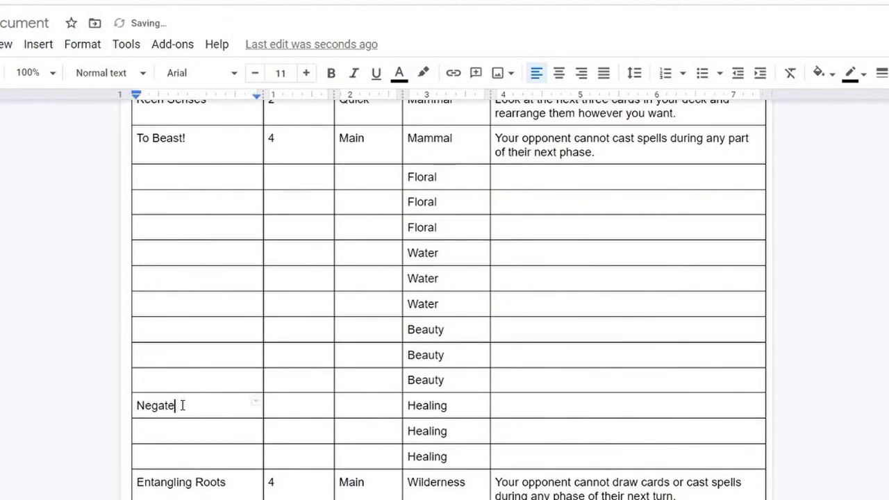
pyautogui.hotkey('ctrl', 'BackSpace')
pyautogui.write('Restoration')
pyautogui.hotkey('ctrl', 'BackSpace')
pyautogui.write('Remedy')
# Set Remedy's phase to "Counter" and its essence cost to 2
pyautogui.click(360, 410)
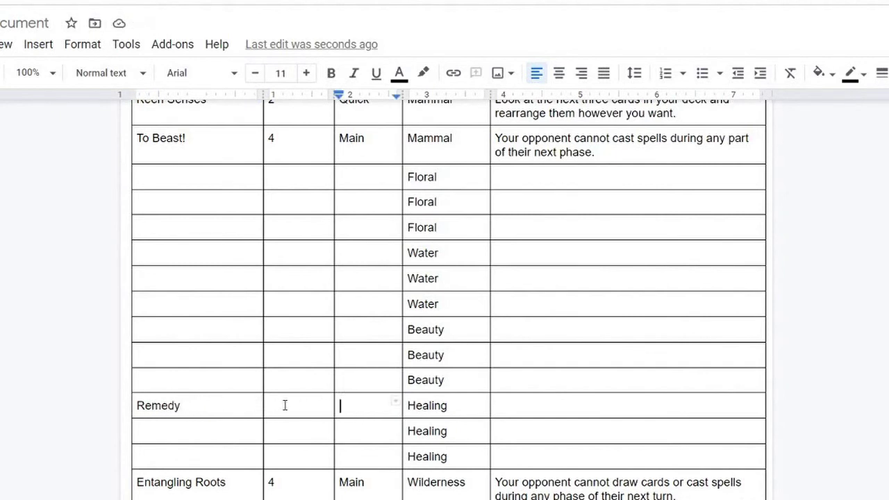
pyautogui.write('Counter')
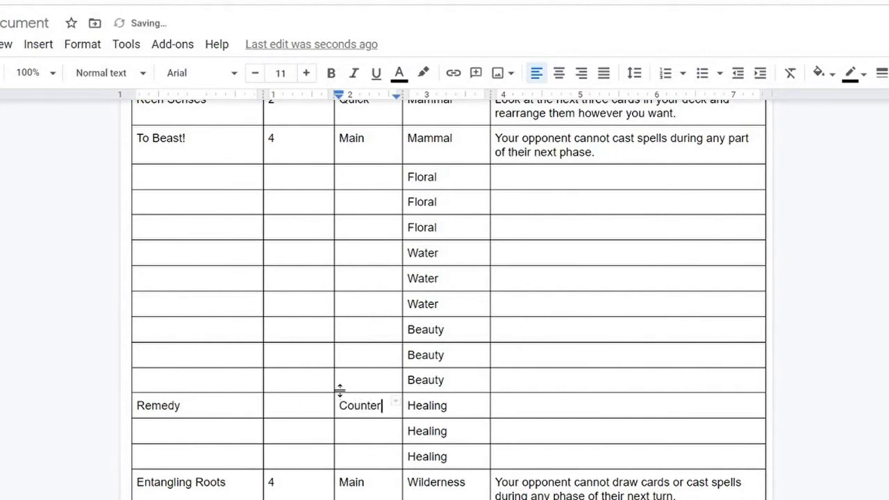
pyautogui.hotkey('shift', 'Tab')
pyautogui.write('2')
# Enter Remedy's effect "Negate an effect placed on you."
pyautogui.click(512, 404)
pyautogui.write('Negate an effect on you')
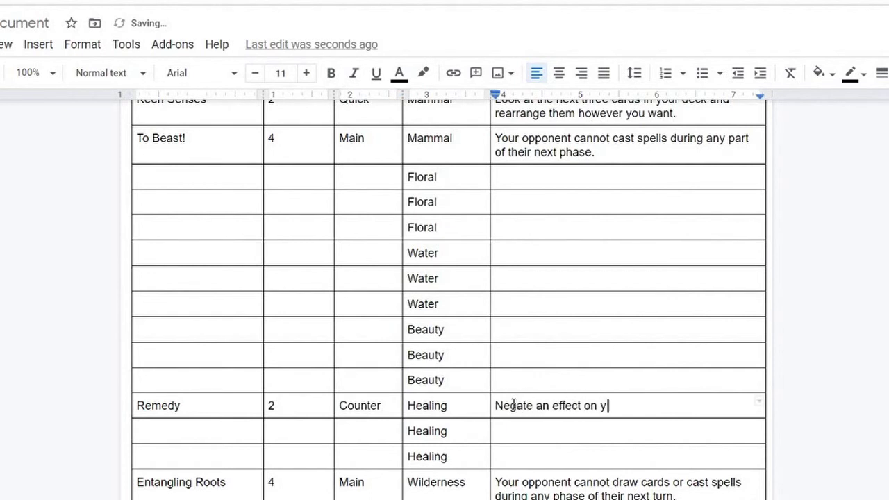
pyautogui.hotkey('ctrl', 'BackSpace')
pyautogui.hotkey('ctrl', 'BackSpace')
pyautogui.write('placed on yo')
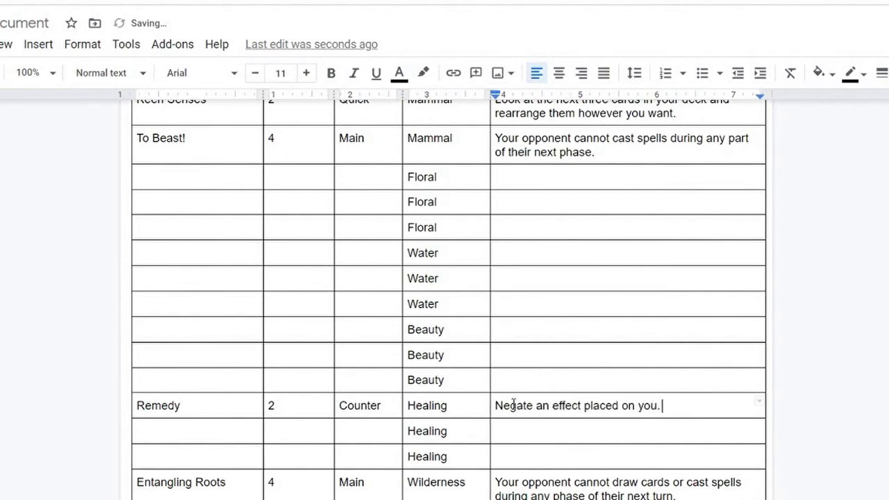
pyautogui.write('u.')
# Name the second Healing spell "Restore Health" and the third "Slow Heal"
pyautogui.click(141, 428)
pyautogui.write('Restore Health')
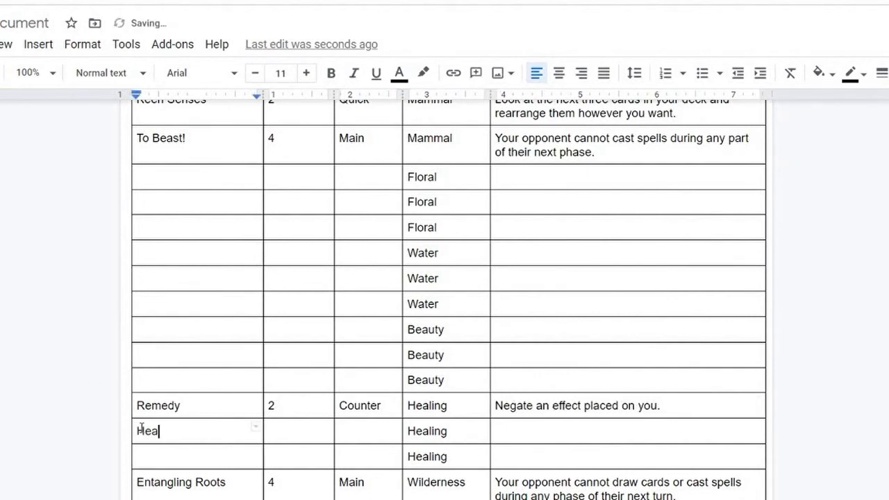
pyautogui.click(284, 429)
pyautogui.click(183, 454)
pyautogui.write('Slow Heal')
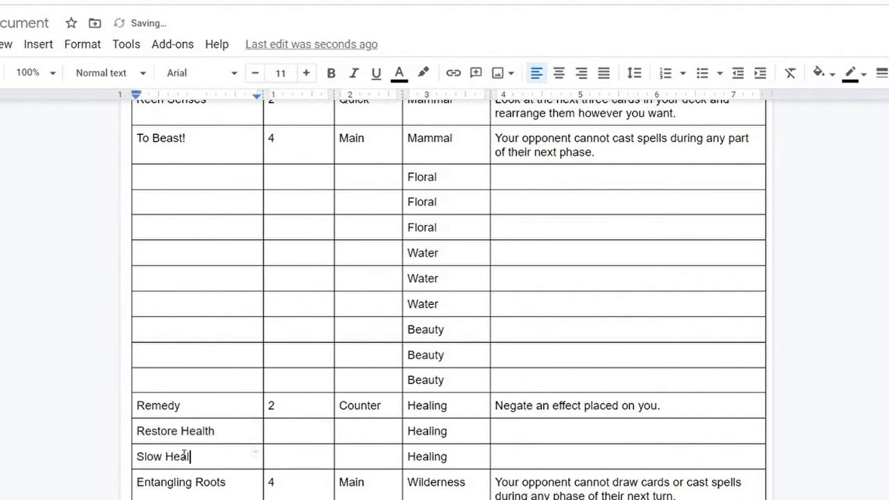
# Enter Slow Heal's effect "Over the next ___ turns restore ___ Health."
pyautogui.click(511, 452)
pyautogui.write('Over the next ___ turns restpr')
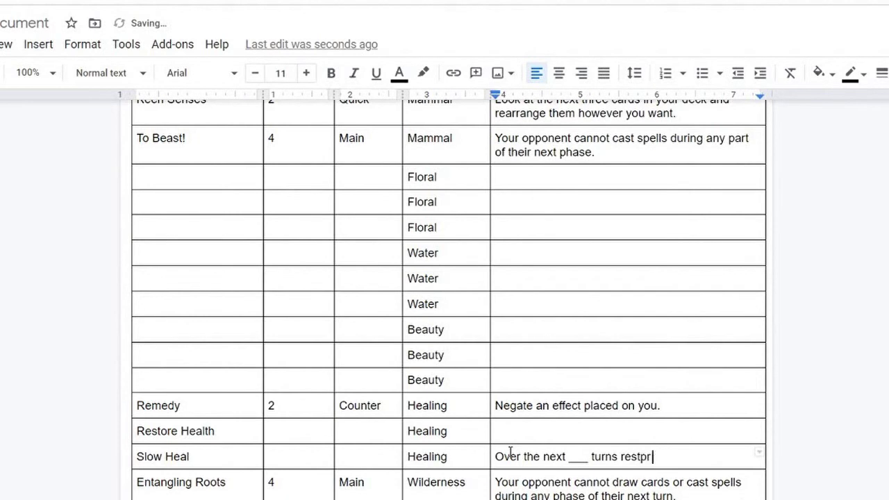
pyautogui.press('BackSpace')
pyautogui.press('BackSpace')
pyautogui.write('ore ___ Health.')
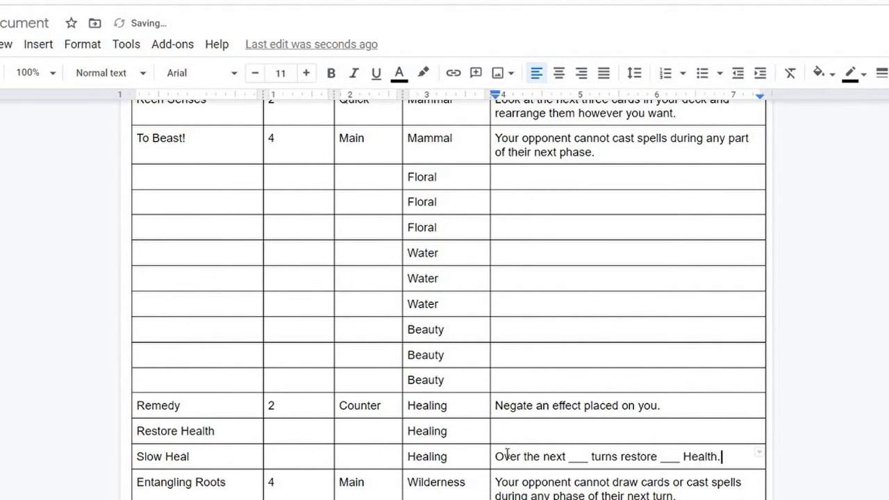
# Set Slow Heal's essence cost to 2
pyautogui.click(271, 456)
pyautogui.scroll(-1, 272, 457)
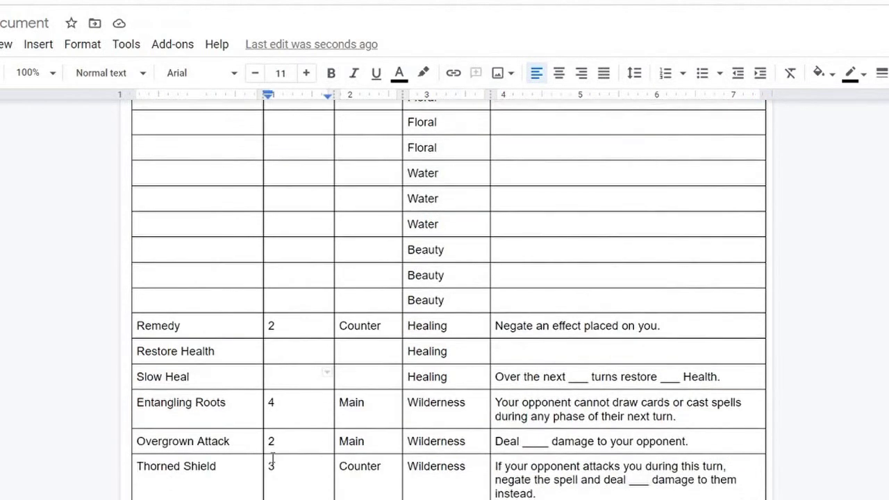
pyautogui.write('2')
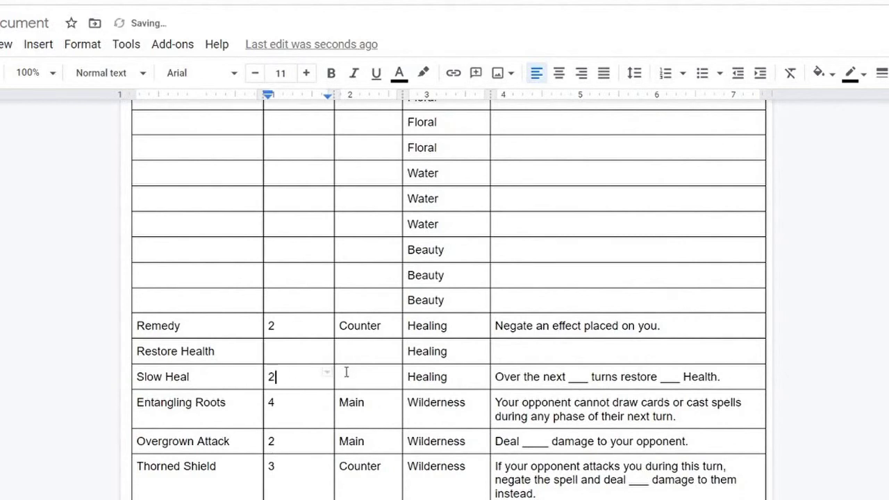
# Enter Restore Health's effect "Restore ___ missing Health." and set its phase to "Quick"
pyautogui.click(504, 351)
pyautogui.write('Restore ___ missing Health.')
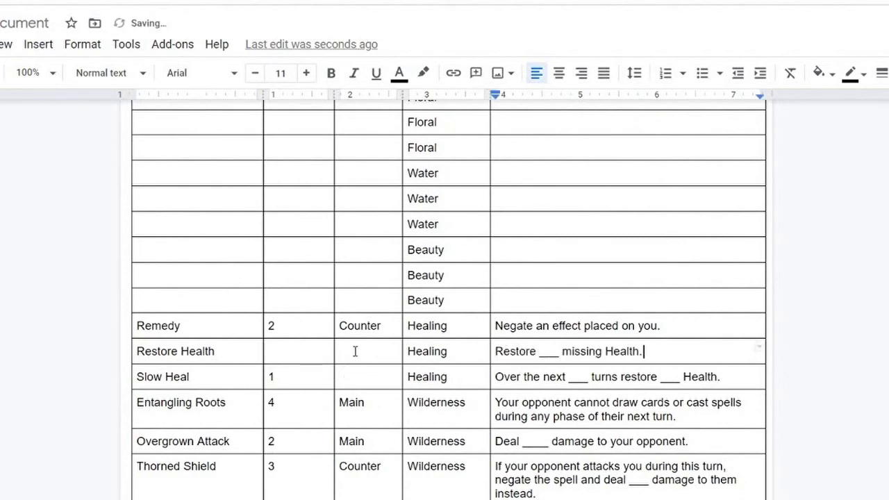
pyautogui.click(355, 351)
pyautogui.write('Quick')
# Set Slow Heal's phase to "Quick" and Restore Health's essence cost to 3
pyautogui.click(346, 378)
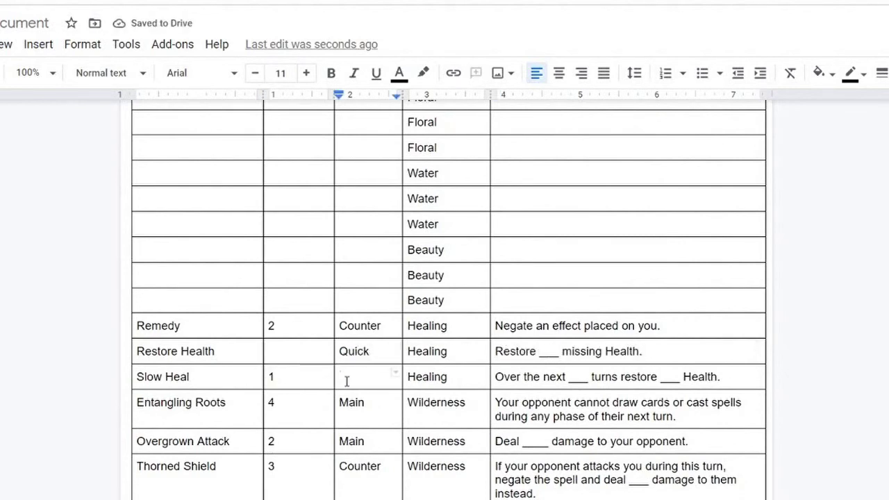
pyautogui.write('Quick')
pyautogui.click(294, 352)
pyautogui.write('3')
# Name the first Amphibian spell "Jump Away!" and enter its effect "Negate an attack that would deal damage to you."
pyautogui.scroll(-5, 173, 347)
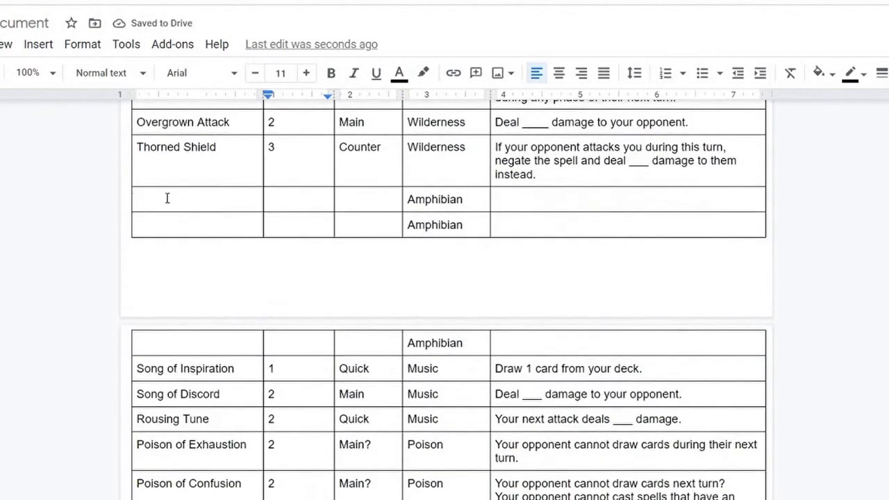
pyautogui.click(171, 198)
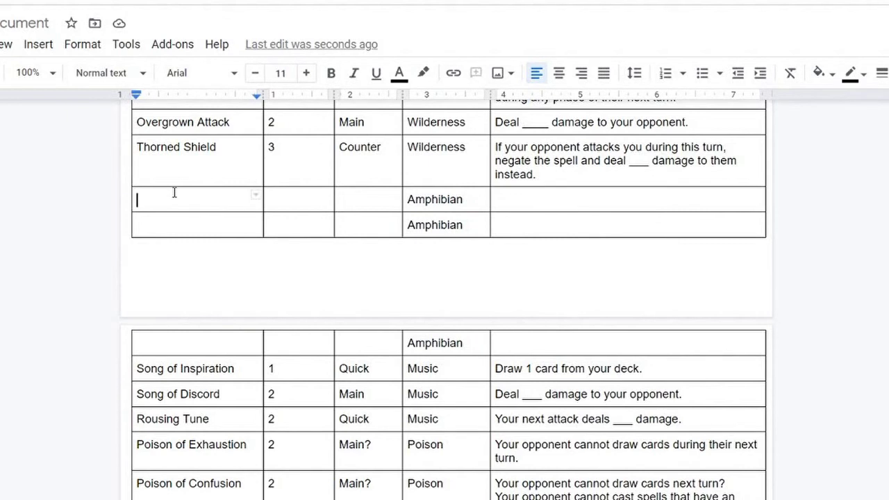
pyautogui.write('Jump Away!')
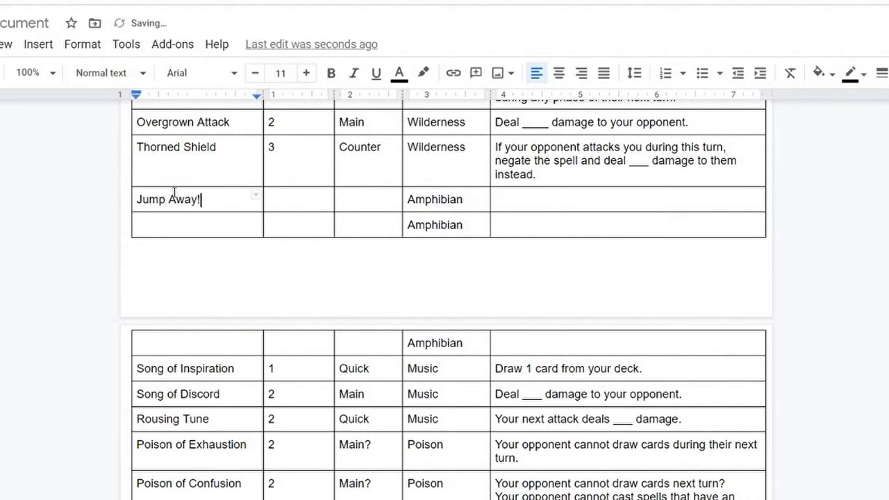
pyautogui.click(509, 196)
pyautogui.write('Negate a')
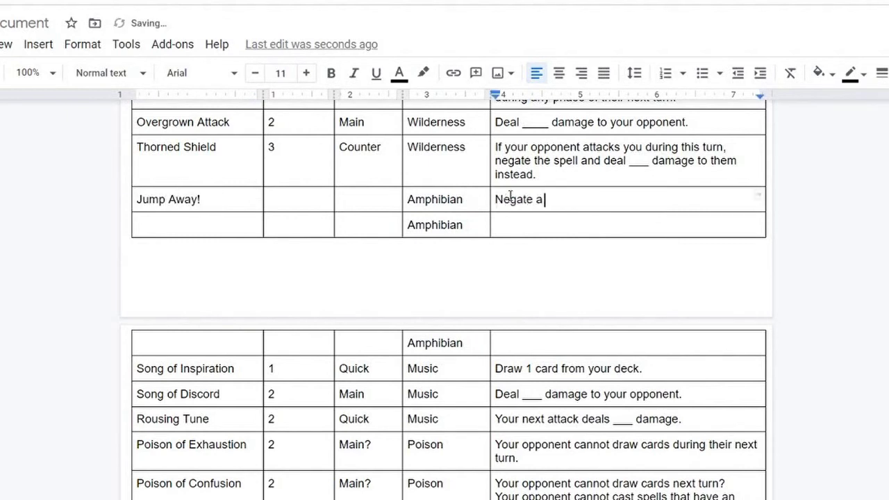
pyautogui.write('n attack that wo')
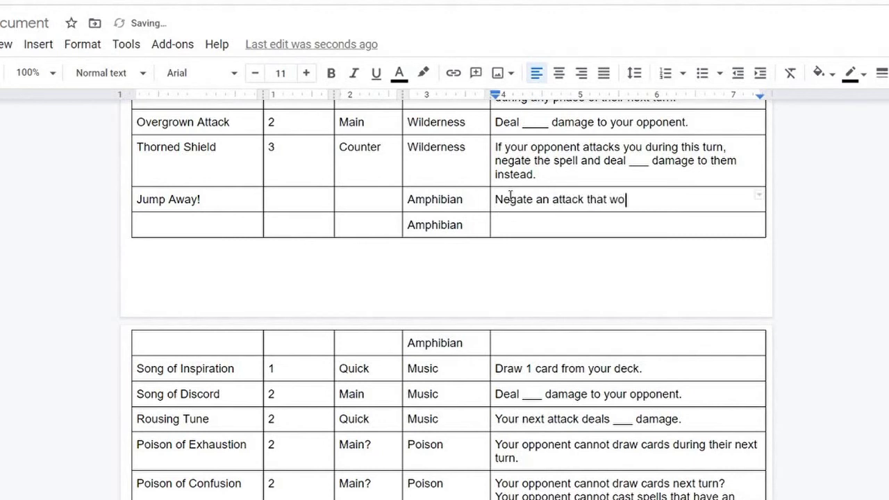
pyautogui.write('uld deal damage to you.')
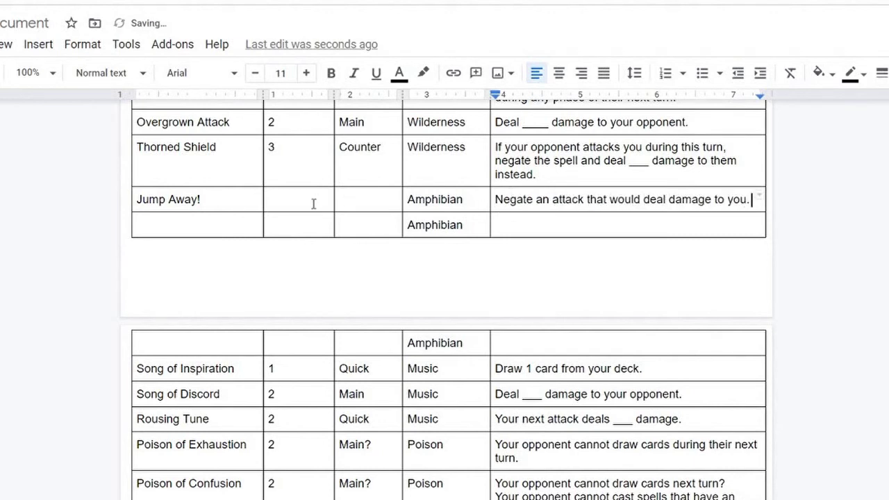
# Set Jump Away!'s essence cost to 1 and its phase to "Counter"
pyautogui.click(313, 203)
pyautogui.write('1')
pyautogui.click(348, 201)
pyautogui.write('Counter')
# Name the second Amphibian spell "Frog's Tongue" and enter its effect "Deal __ damage to your opponent."
pyautogui.click(186, 225)
pyautogui.write('Tongue')
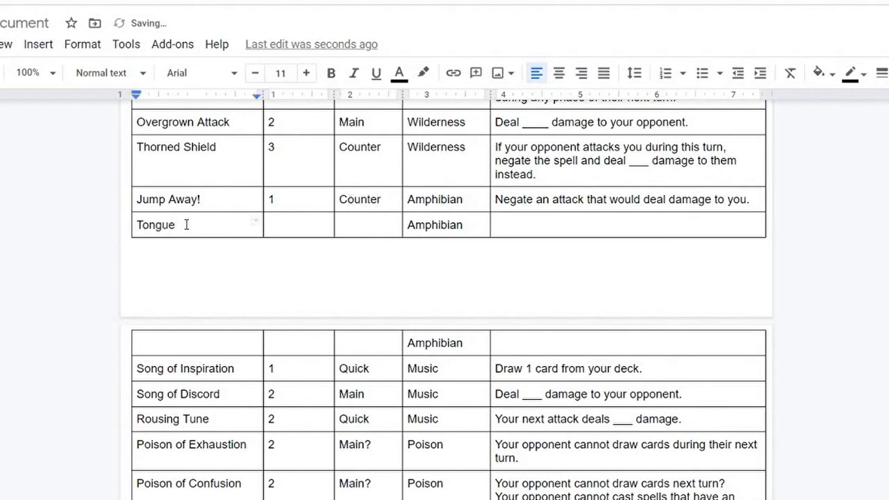
pyautogui.hotkey('ctrl', 'BackSpace')
pyautogui.write("Frog's Tongue")
pyautogui.click(285, 223)
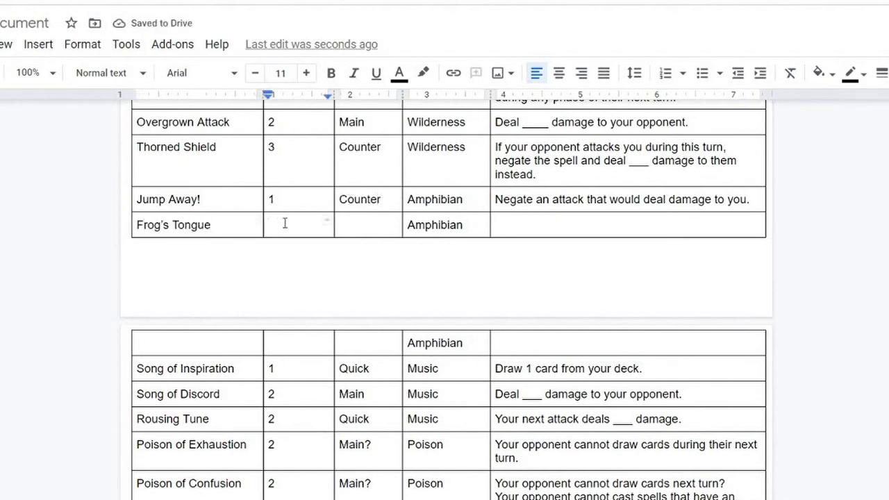
pyautogui.click(508, 226)
pyautogui.write('Deal __ damage ')
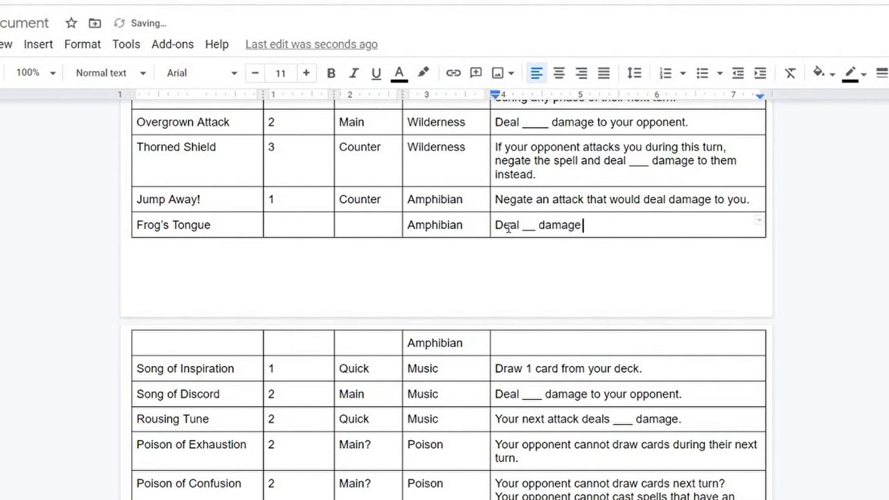
pyautogui.write('to your opponent.')
pyautogui.click(582, 226)
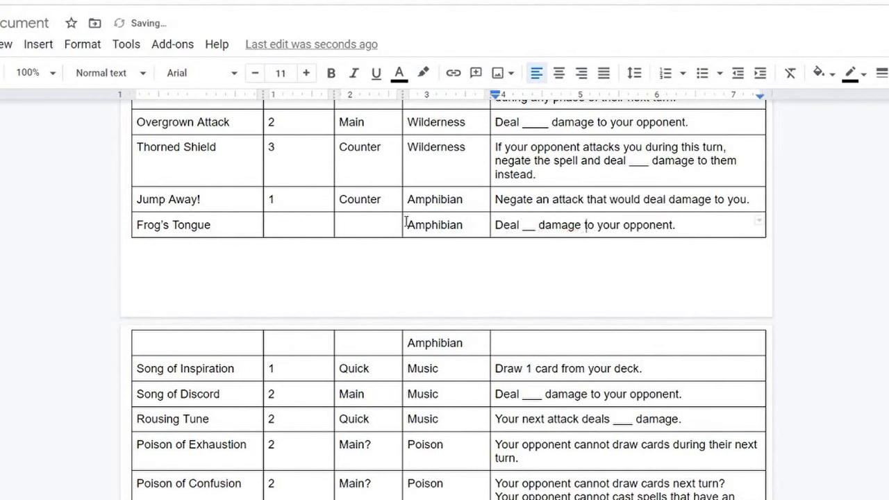
# Set the phase of Frog's Tongue to "Main" and its essence cost to 2
pyautogui.click(372, 223)
pyautogui.write('Main')
pyautogui.click(310, 224)
pyautogui.write('2')
pyautogui.click(208, 340)
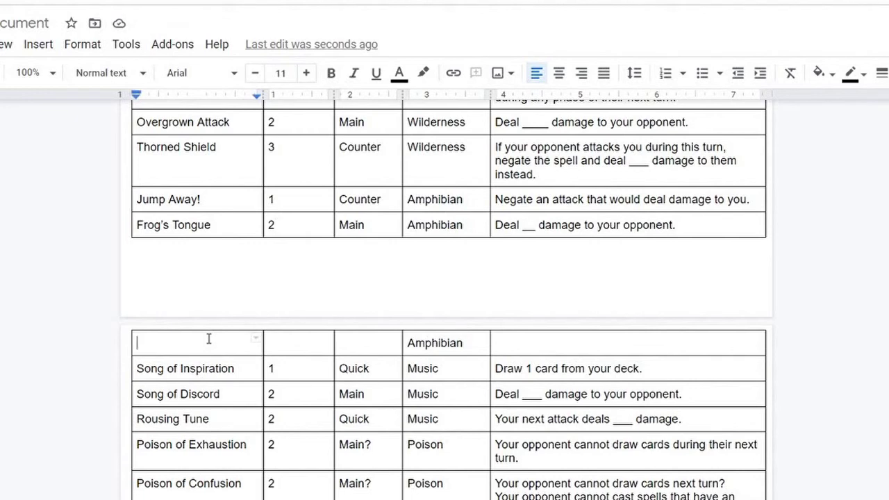
pyautogui.scroll(-1, 202, 320)
pyautogui.scroll(-10, 185, 271)
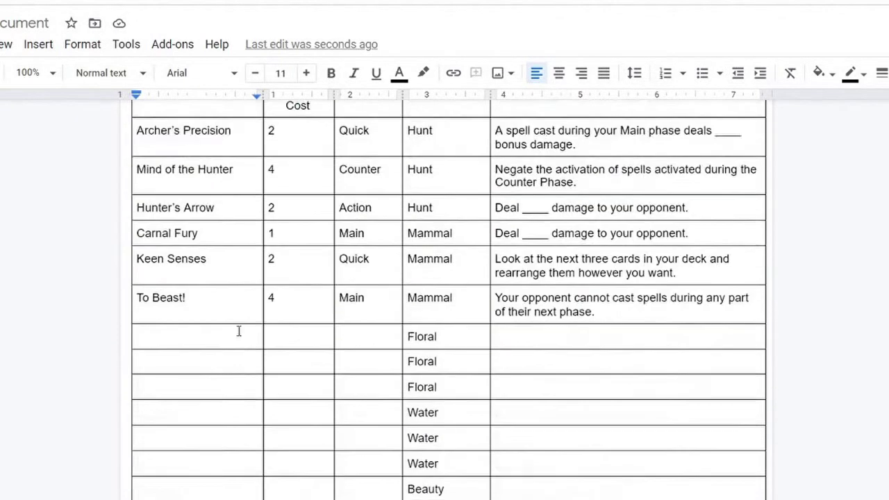
pyautogui.click(203, 335)
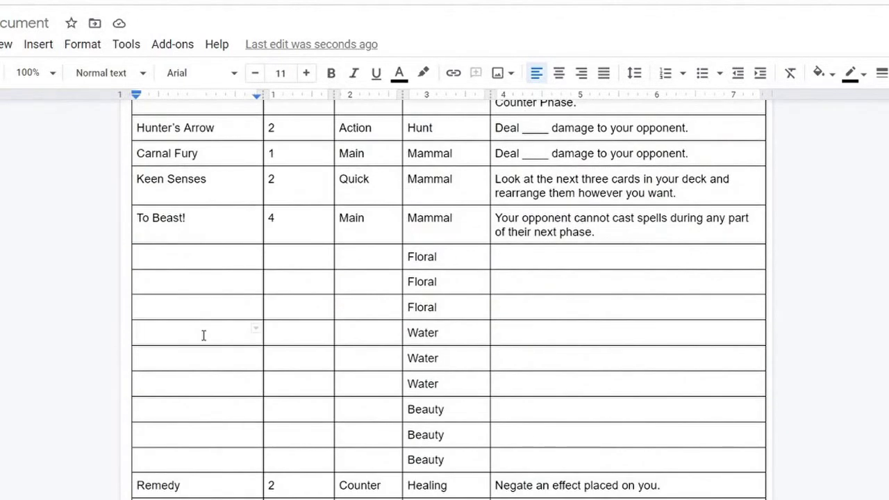
pyautogui.write('Current')
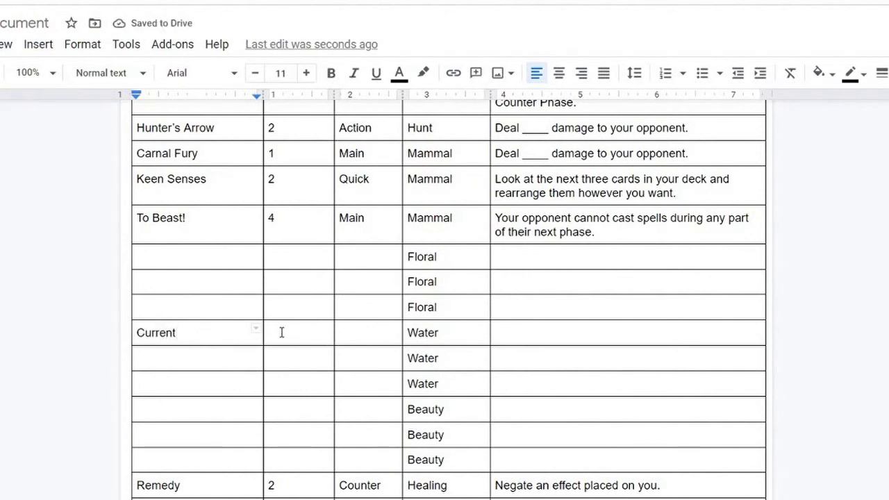
pyautogui.press('BackSpace')
pyautogui.press('BackSpace')
pyautogui.press('BackSpace')
pyautogui.press('BackSpace')
pyautogui.press('BackSpace')
pyautogui.press('BackSpace')
pyautogui.press('BackSpace')
# Name the first Water spell "Tide Bringers" and set its phase to "Quick"
pyautogui.write('Tide Bringers')
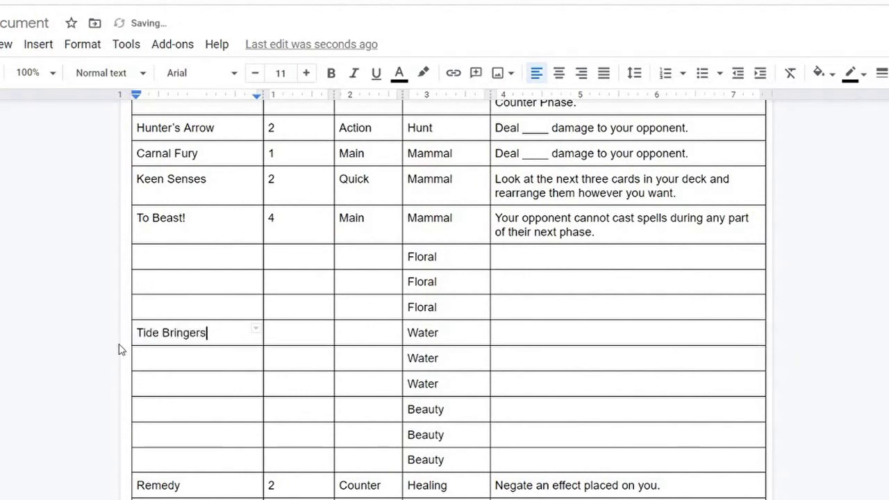
pyautogui.click(370, 342)
pyautogui.write('Quick')
# Fill in the third Water spell as "Crashing Wave" with phase "Main" and effect "Deal ___ damage to your opponent."
pyautogui.click(227, 387)
pyautogui.write('Crashing Wave')
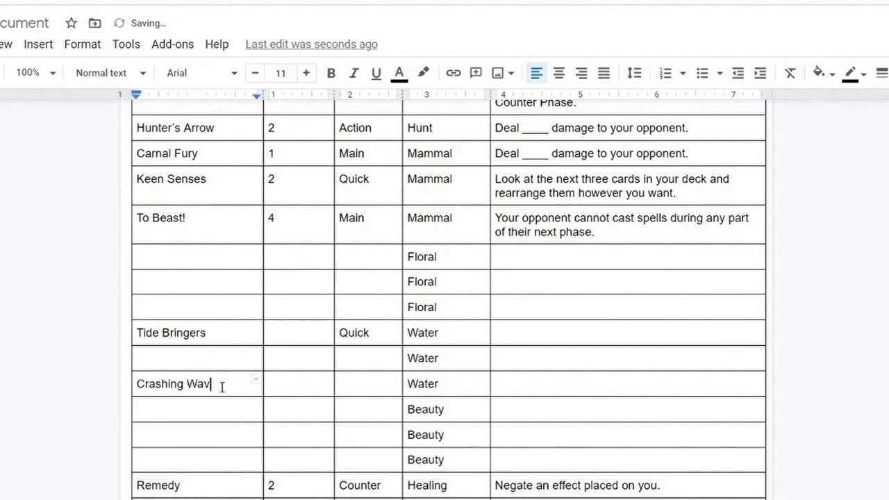
pyautogui.click(353, 385)
pyautogui.write('Main')
pyautogui.click(523, 383)
pyautogui.write('Deal ')
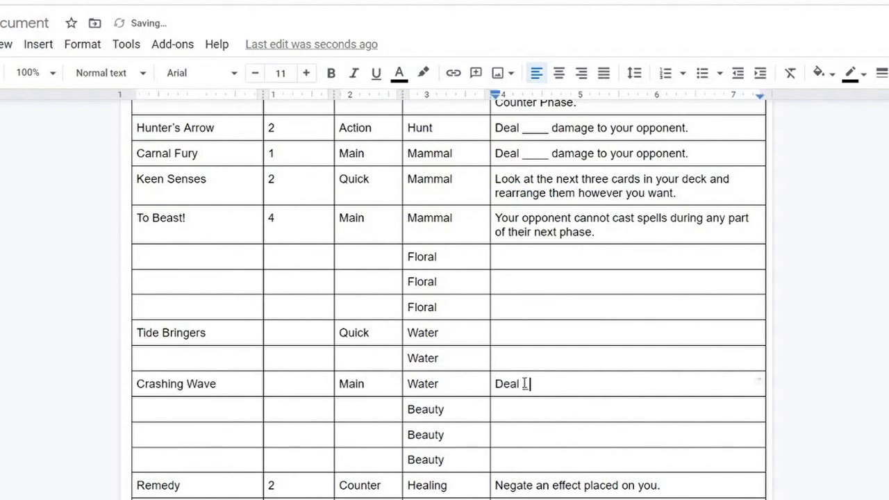
pyautogui.write('___ damage to your opponent.')
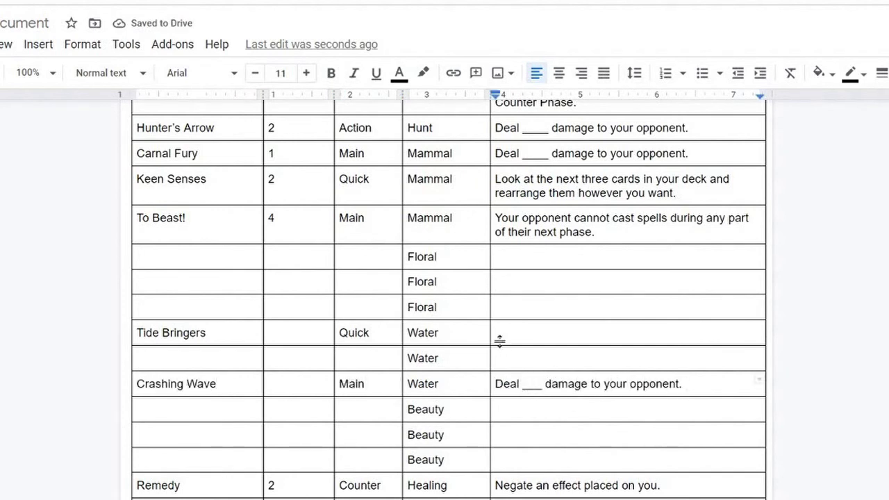
# Enter Tide Bringers' effect "Target 1 Water spell in your deck and bring it to your hand, then shuffle your deck."
pyautogui.click(500, 340)
pyautogui.write('Target 1 Water spell in you')
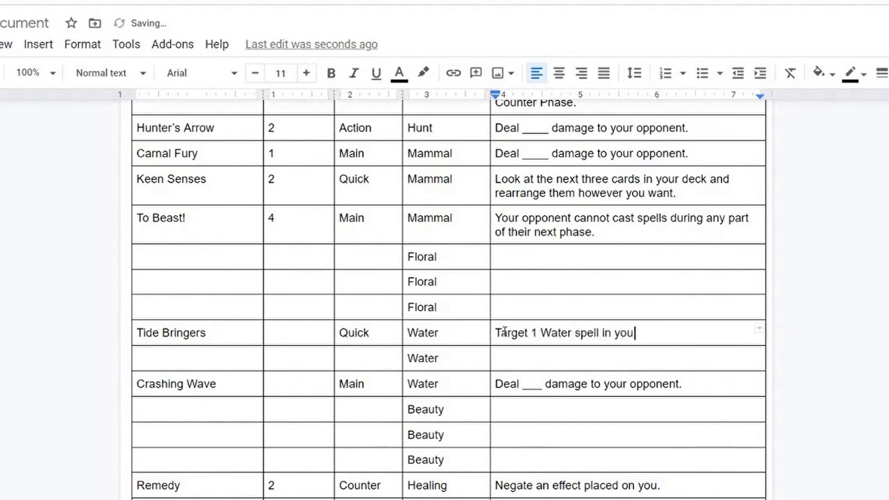
pyautogui.write('r deck and bring it to your hand, then shuffle yo')
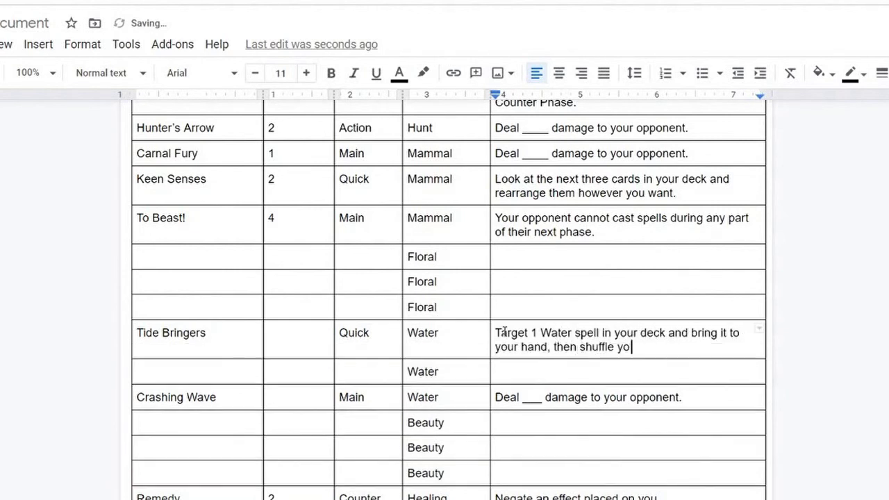
pyautogui.write('ur decl')
pyautogui.write('.')
pyautogui.click(177, 376)
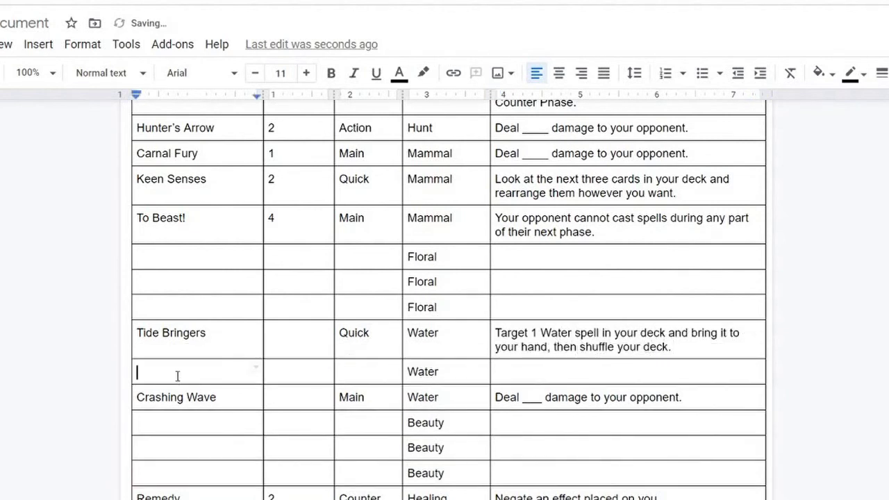
pyautogui.write('Essence of the')
pyautogui.press('BackSpace')
pyautogui.press('BackSpace')
pyautogui.press('BackSpace')
pyautogui.press('BackSpace')
pyautogui.press('BackSpace')
pyautogui.press('BackSpace')
pyautogui.press('BackSpace')
pyautogui.press('BackSpace')
pyautogui.press('BackSpace')
pyautogui.press('BackSpace')
pyautogui.press('BackSpace')
pyautogui.press('BackSpace')
pyautogui.press('BackSpace')
pyautogui.press('BackSpace')
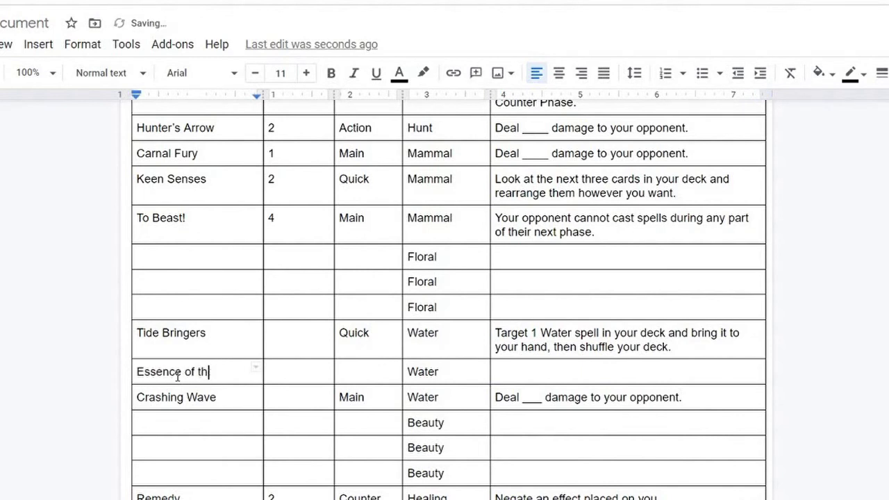
# Name the second Water spell "Aquatic Essence" and set its phase to "Quick"
pyautogui.write('Aquatic Essence')
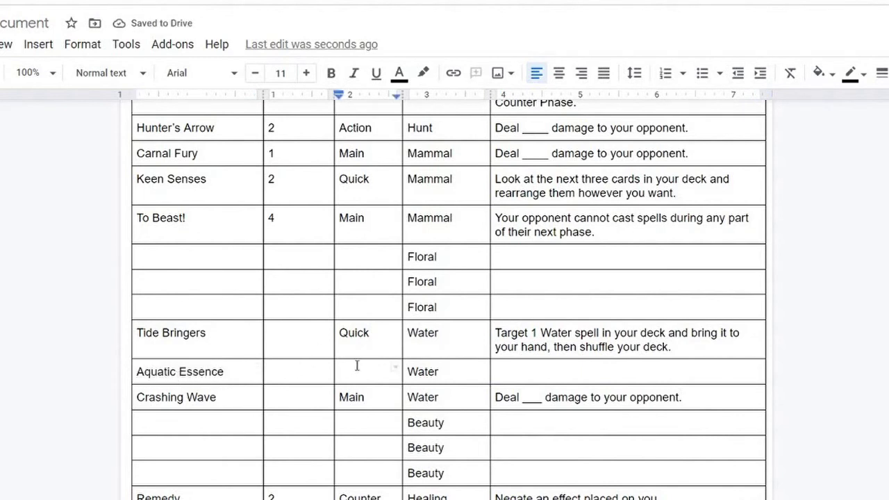
pyautogui.click(357, 367)
pyautogui.write('Quick')
# Enter Aquatic Essence's effect "Gain ___ essence for each spell in your Cooldown zone that has a Water Requirement."
pyautogui.click(495, 371)
pyautogui.write('Gai')
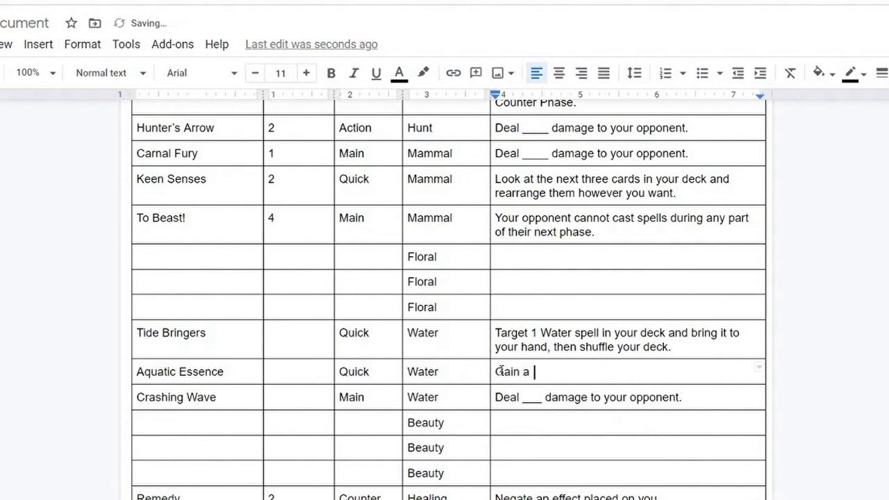
pyautogui.write('n ___ essence for each spell in your ')
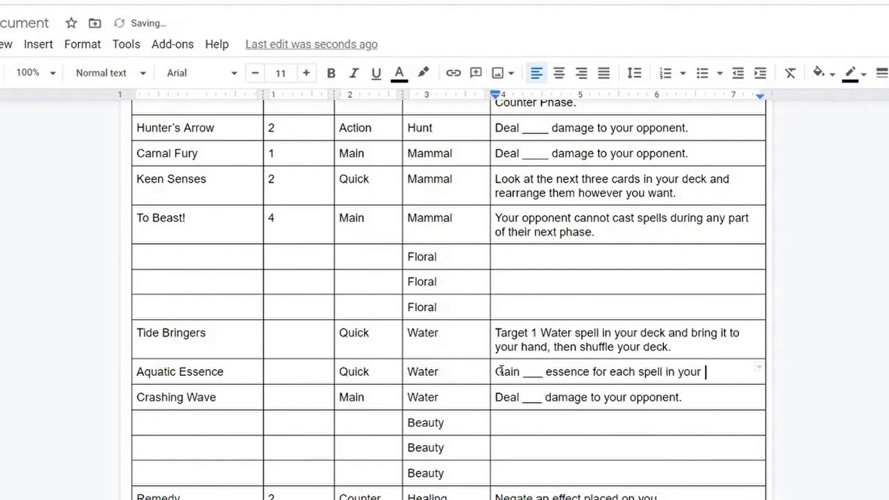
pyautogui.write('Cooldown zone that has')
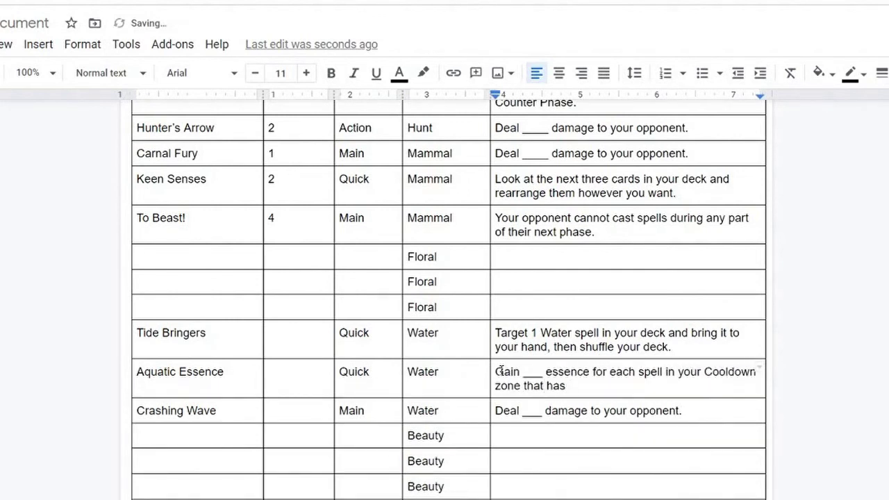
pyautogui.write(' a Water Requireme')
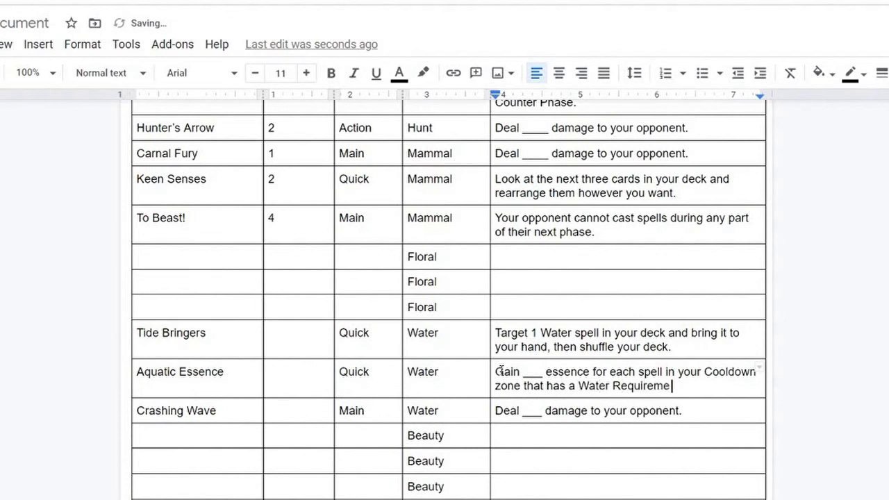
pyautogui.write('nt.')
# Set the essence costs of the Water spells: 1 for Aquatic Essence, 2 for Tide Bringers and 2 for Crashing Wave
pyautogui.click(296, 380)
pyautogui.write('1')
pyautogui.click(286, 335)
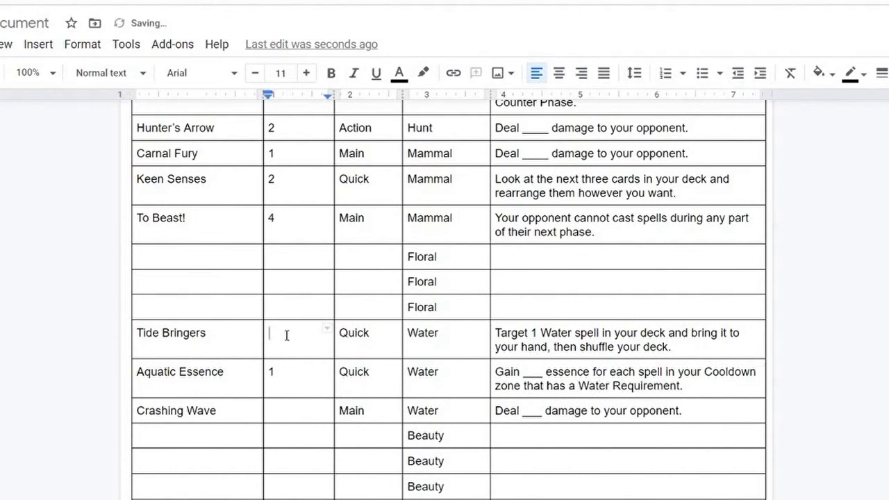
pyautogui.write('2')
pyautogui.click(276, 411)
pyautogui.write('2')
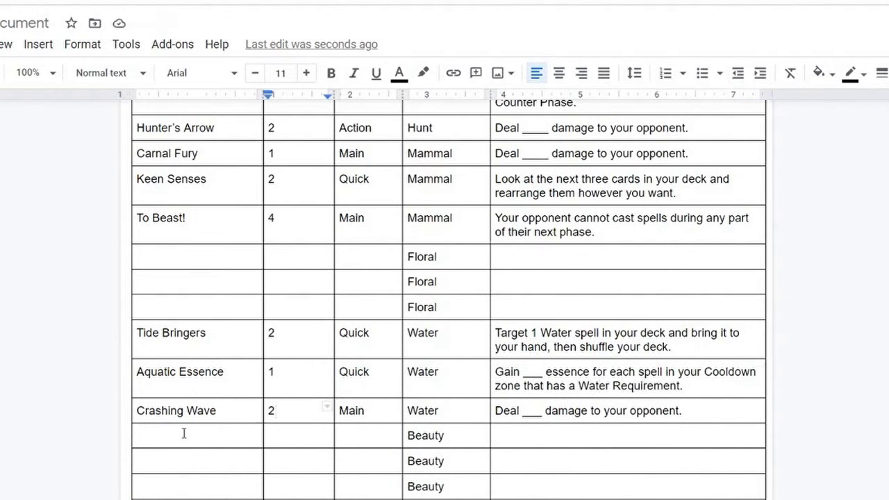
# Name the first Floral spell "Floral Essence" and give it a copy of Aquatic Essence's effect with "Water" replaced by "Floral"
pyautogui.click(184, 434)
pyautogui.write('Floral Essence')
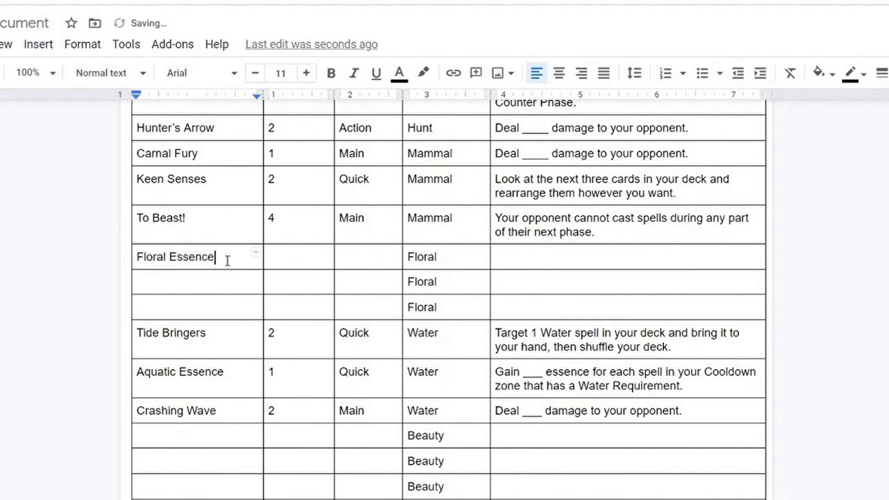
pyautogui.click(496, 259)
pyautogui.moveTo(495, 373); pyautogui.dragTo(684, 387)
pyautogui.rightClick(684, 386)
pyautogui.click(709, 103)
pyautogui.rightClick(526, 259)
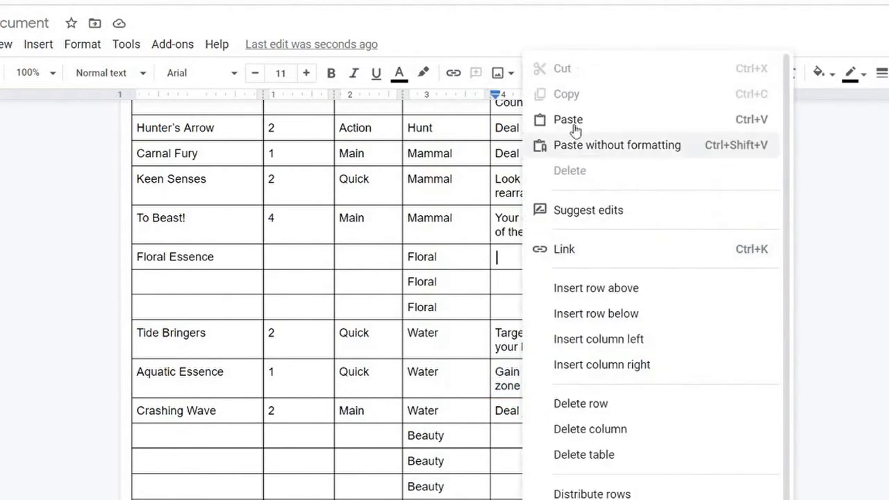
pyautogui.click(573, 129)
pyautogui.moveTo(578, 270); pyautogui.dragTo(610, 270)
pyautogui.write('Floral')
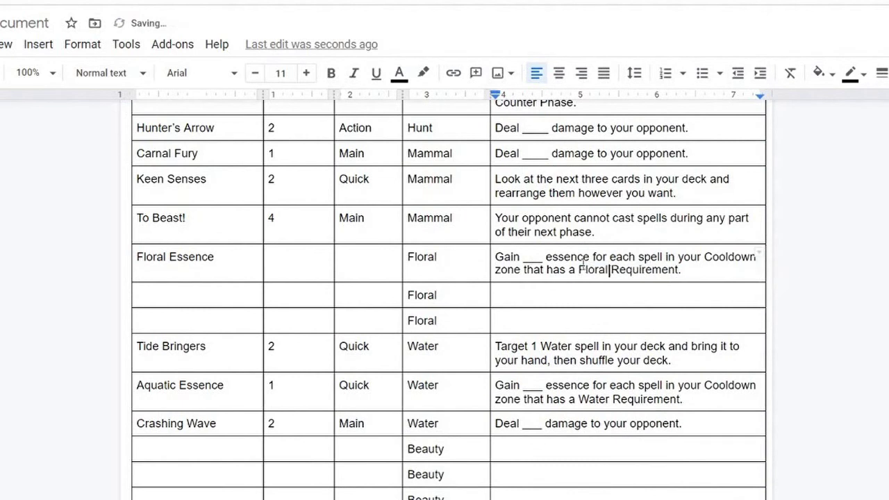
# Set Floral Essence's essence cost to 1 and its phase to "Quick"
pyautogui.click(289, 256)
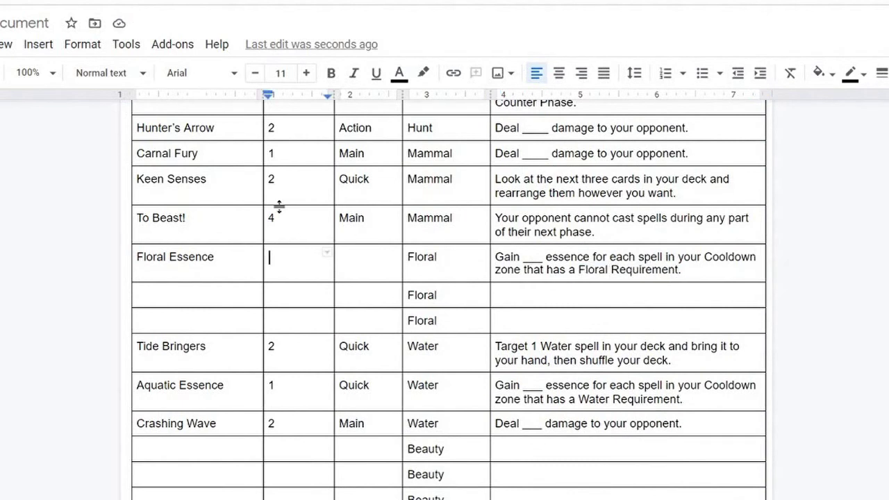
pyautogui.write('2')
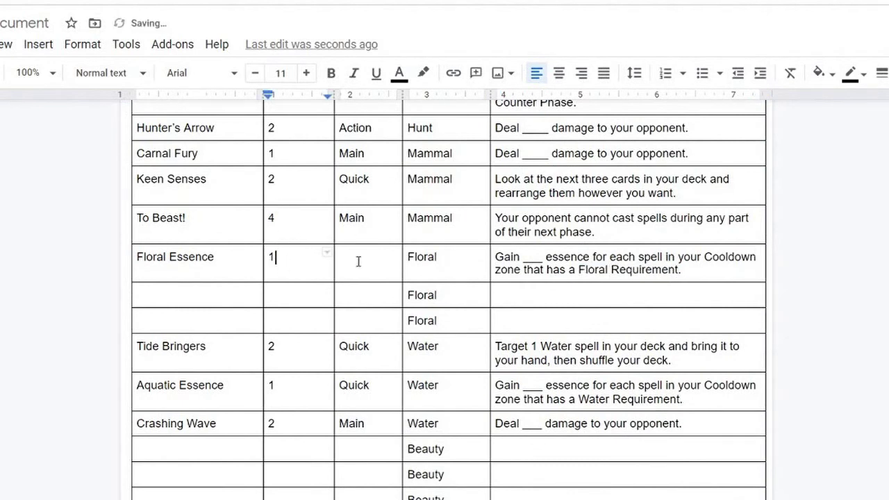
pyautogui.click(358, 261)
pyautogui.write('Quick')
# Name the second Floral spell "Pollen Spray" and begin its effect with "Your opponent cannot"
pyautogui.click(194, 294)
pyautogui.write('Pollen Spr')
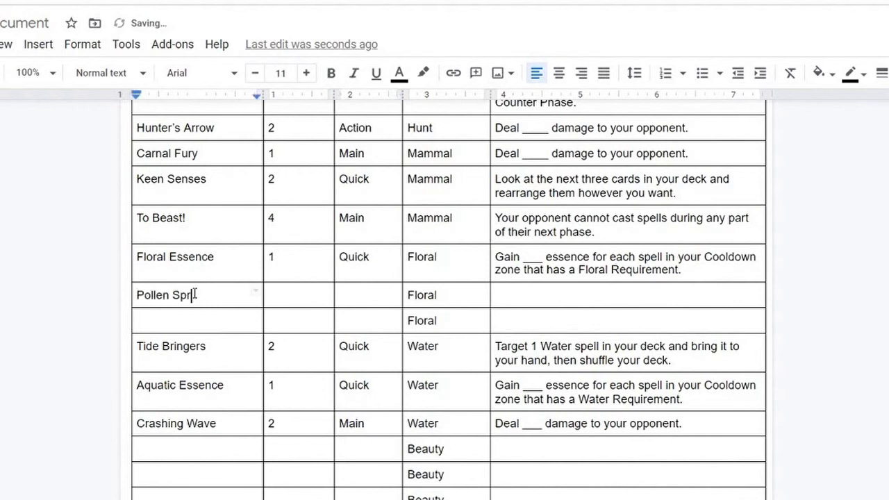
pyautogui.write('ay')
pyautogui.click(504, 292)
pyautogui.write('Your opponent cannot')
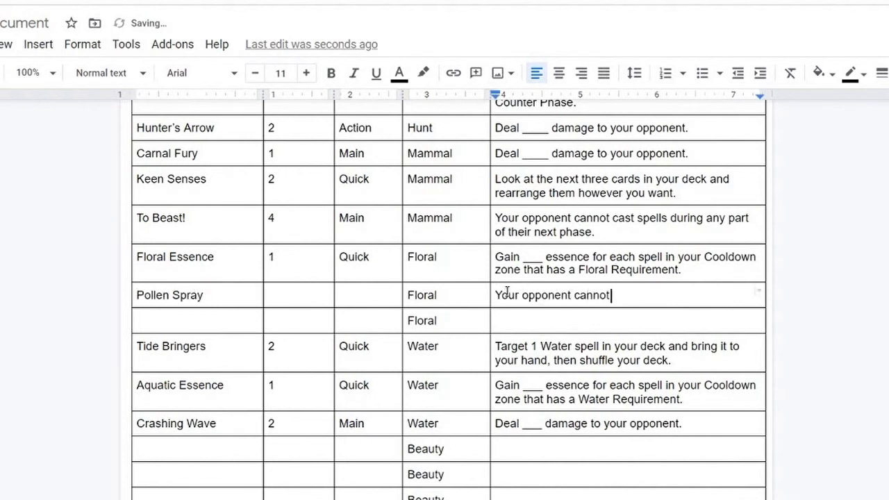
# Name the third Floral spell "Thorned Flora"
pyautogui.click(223, 318)
pyautogui.write('Thorned')
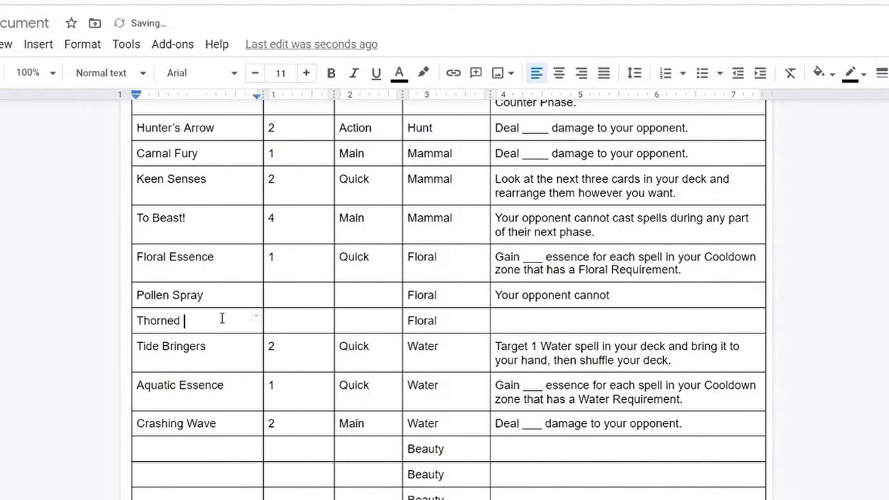
pyautogui.write(' Flora')
# Clear the unfinished effect text of Pollen Spray and rename the spell "Pollen Cloud"
pyautogui.click(622, 297)
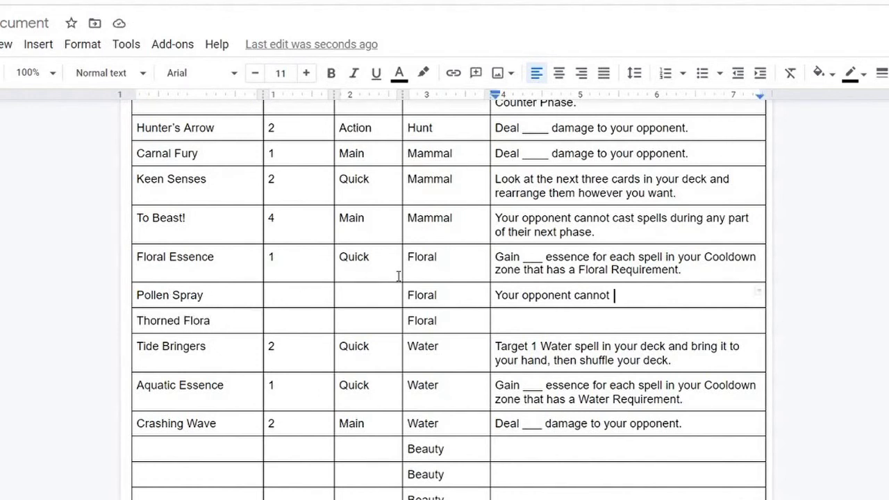
pyautogui.write('cas')
pyautogui.hotkey('ctrl', 'BackSpace')
pyautogui.hotkey('ctrl', 'BackSpace')
pyautogui.hotkey('ctrl', 'BackSpace')
pyautogui.doubleClick(189, 296)
pyautogui.write('Cloud')
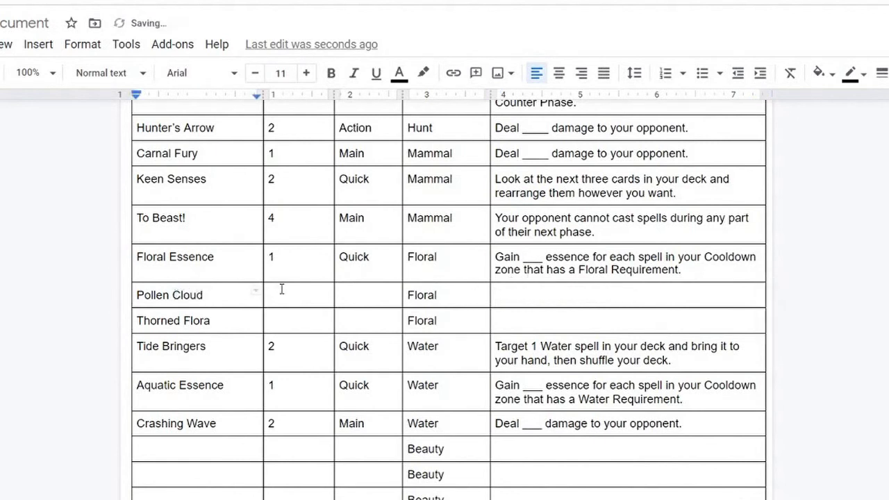
# Set Pollen Cloud's essence cost to 2 and its phase to "Counter"
pyautogui.click(282, 289)
pyautogui.write('2')
pyautogui.press('Tab')
pyautogui.write('Counter')
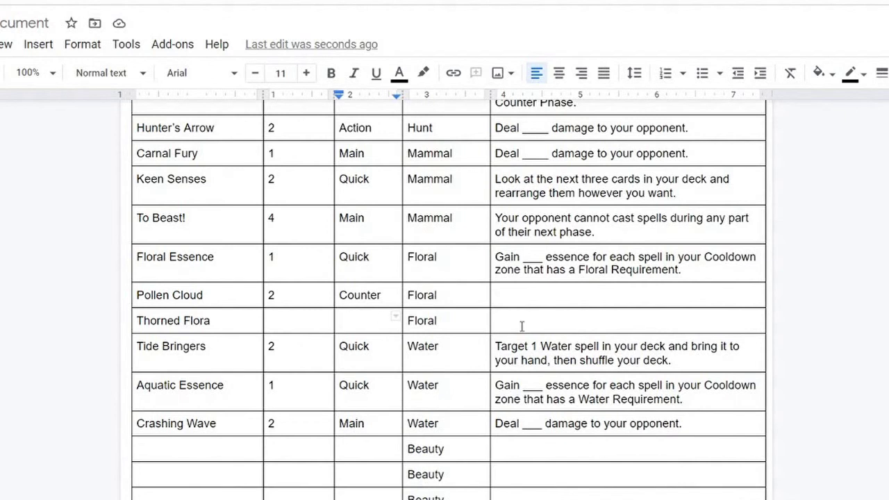
# Enter Pollen Cloud's effect "Negate an attack made from your opponent."
pyautogui.click(521, 295)
pyautogui.write('Negate an attack made from you')
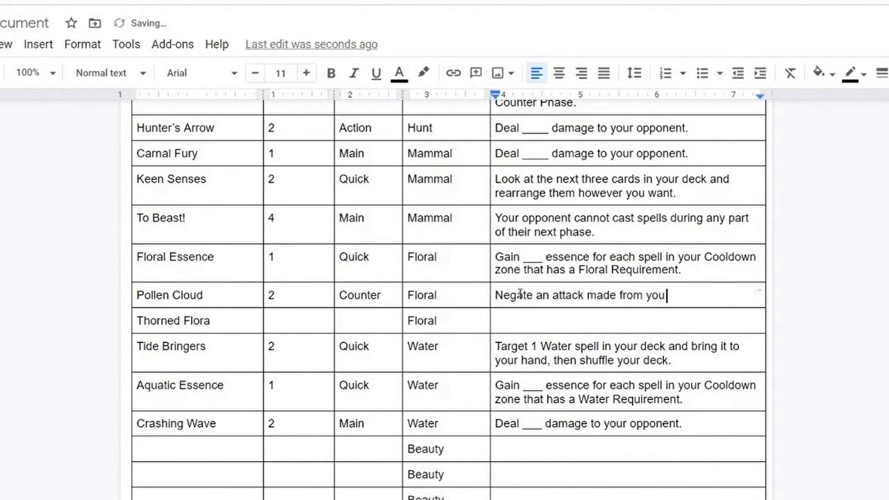
pyautogui.write('r opponent.')
# Give Thorned Flora an essence cost of 2, phase "Main" and the effect "Deal ___ damage to your opponent."
pyautogui.click(299, 321)
pyautogui.write('2')
pyautogui.click(355, 324)
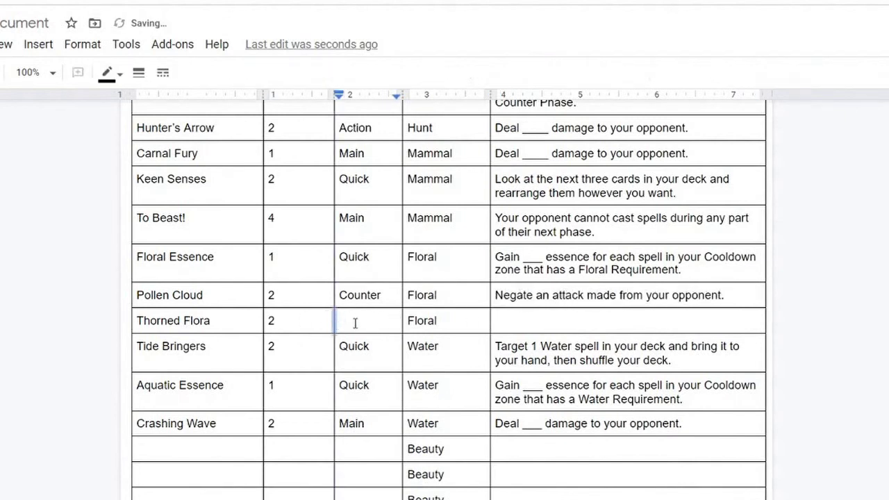
pyautogui.write('Main')
pyautogui.click(525, 320)
pyautogui.write('Deal ___ damage to your opponent.')
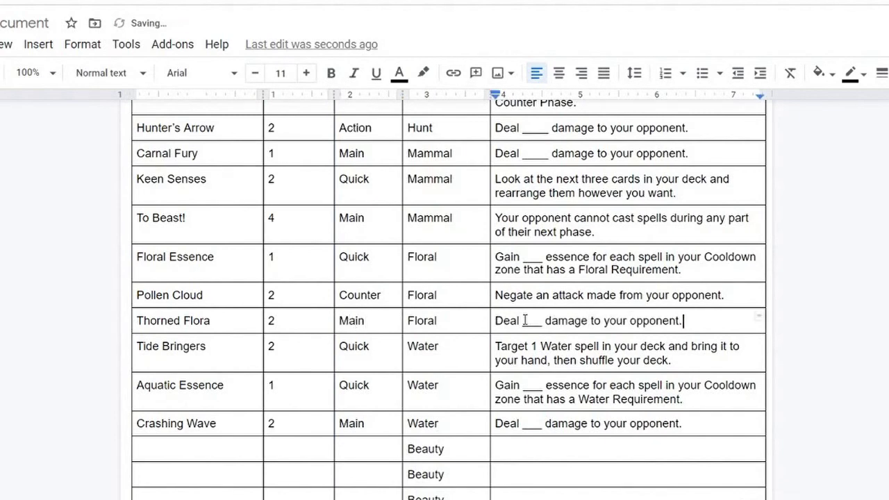
# Name the first Beauty spell "Captivating Beauty" and set its phase to "Main"
pyautogui.scroll(-2, 191, 292)
pyautogui.click(188, 292)
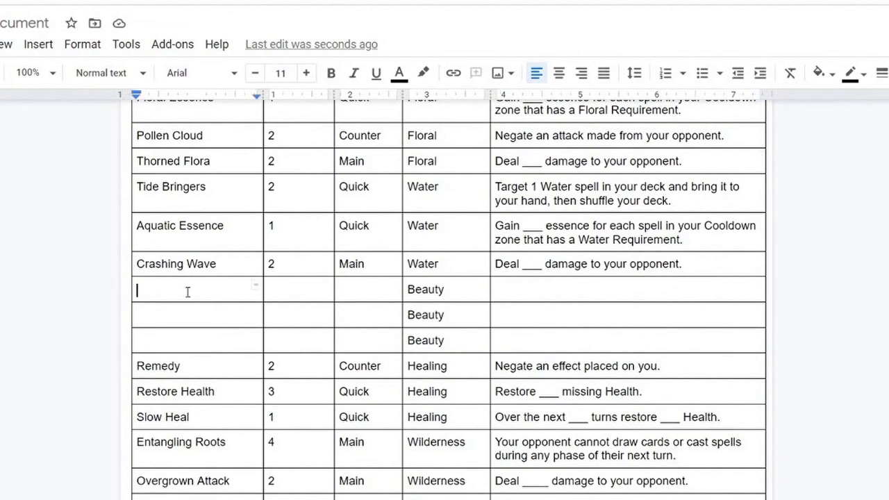
pyautogui.write('Captivating Beauty')
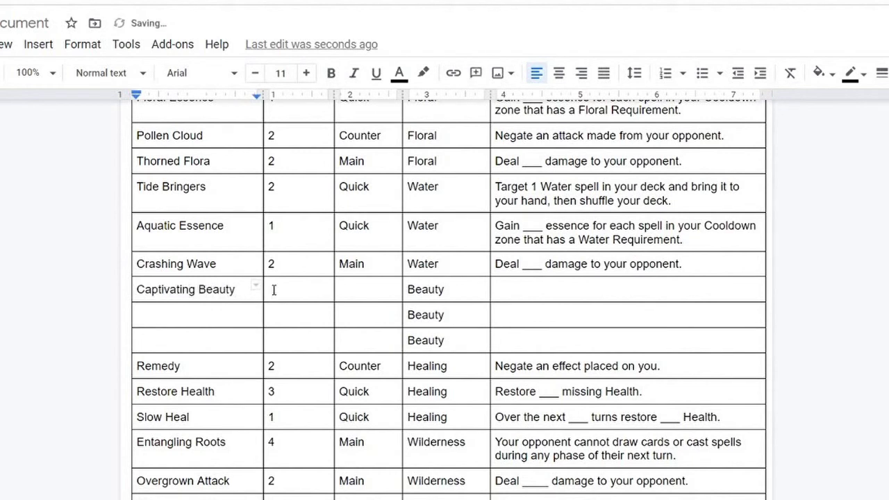
pyautogui.click(355, 292)
pyautogui.write('Main')
# Enter Captivating Beauty's effect "Your opponent cannot cast spells during their next turn." and set its essence cost to 3
pyautogui.click(530, 289)
pyautogui.write('Your opponent cannot cast spells')
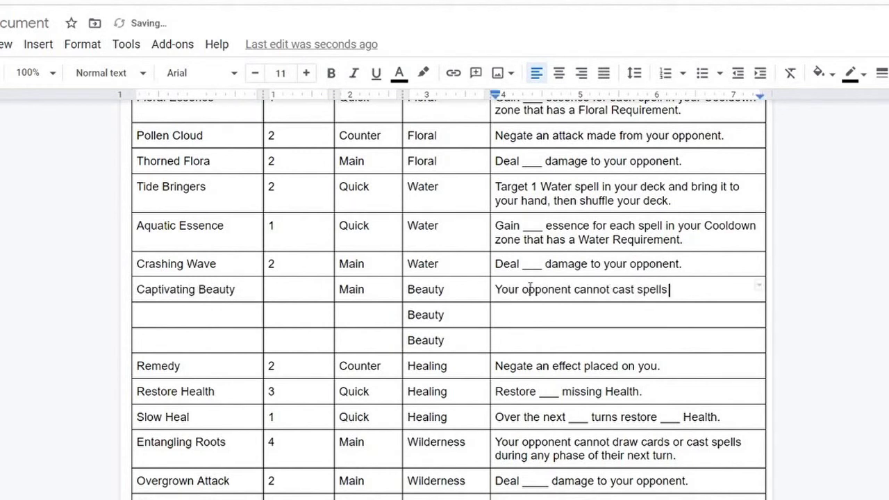
pyautogui.write(' during their next turn.')
pyautogui.click(299, 289)
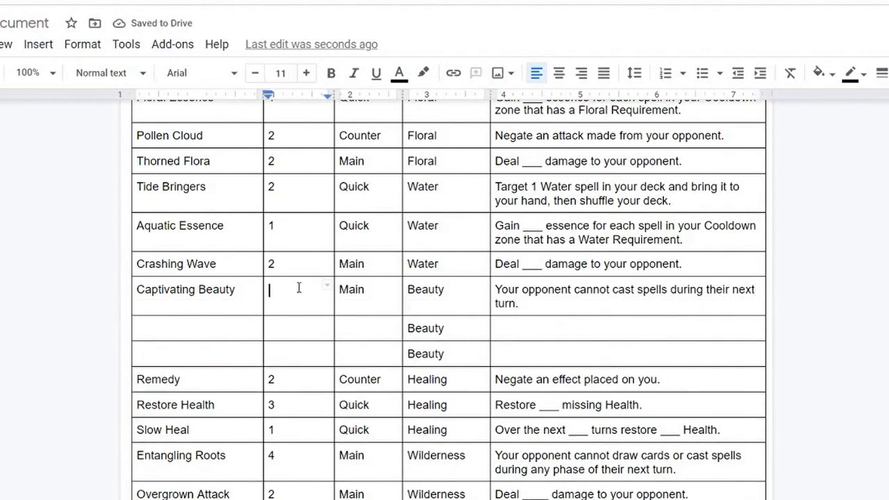
pyautogui.write('3')
pyautogui.click(202, 327)
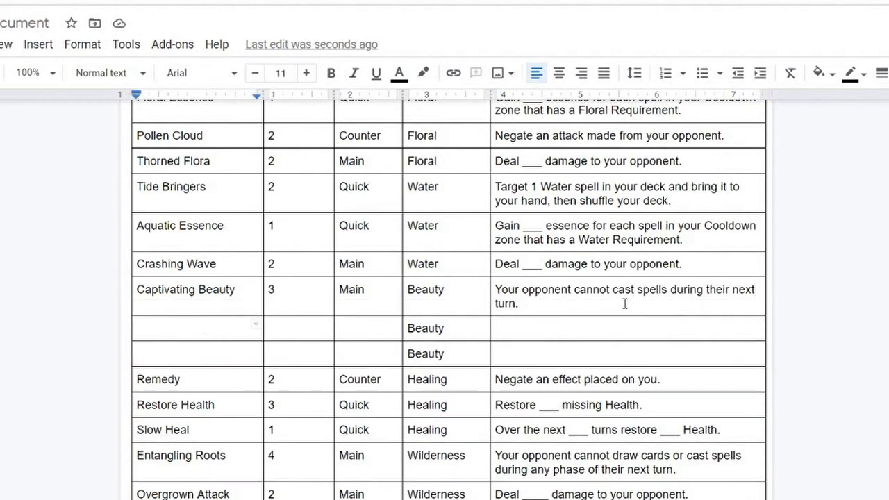
# Append "(that damage you or inflict conditions against you)." to Captivating Beauty's effect
pyautogui.click(624, 304)
pyautogui.write('(that damage you or inflict co')
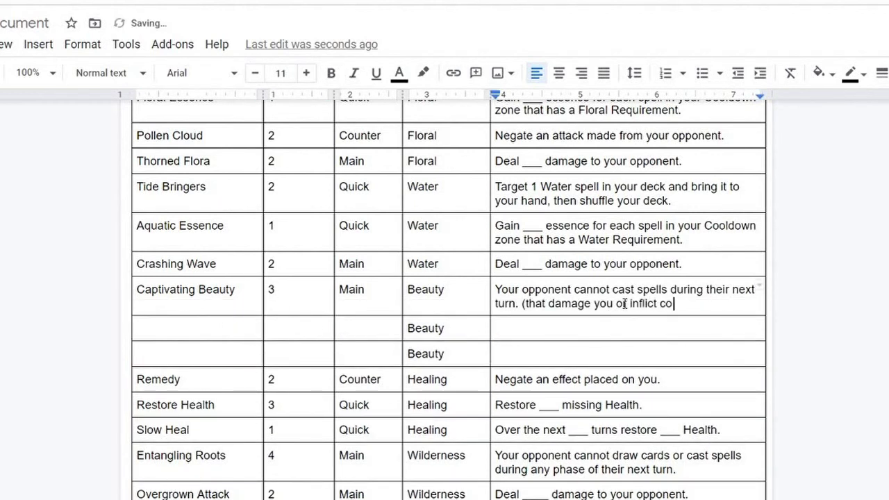
pyautogui.write('nditions against you).')
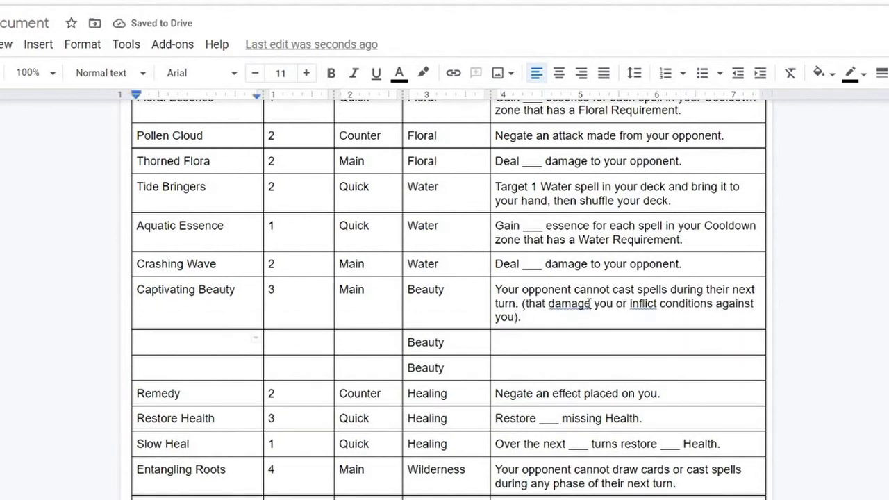
# Name the second Beauty spell "Compel"
pyautogui.click(227, 344)
pyautogui.scroll(-5, 471, 225)
pyautogui.click(205, 432)
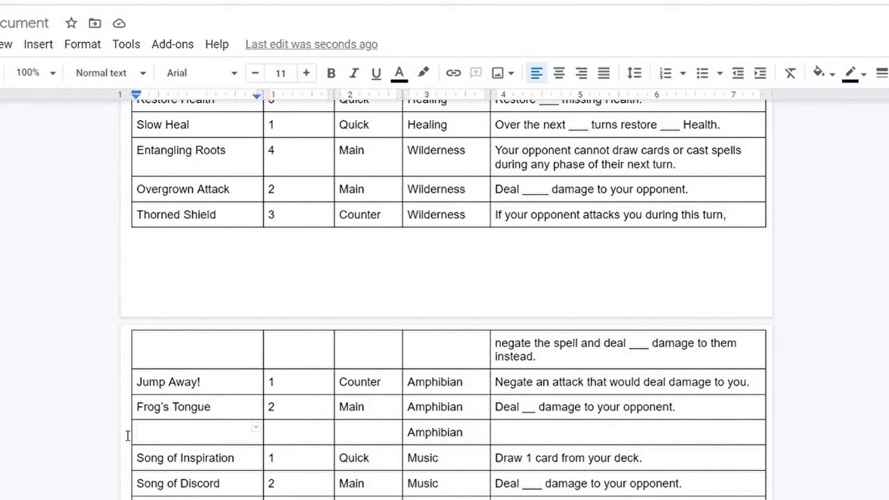
pyautogui.scroll(-1, 255, 353)
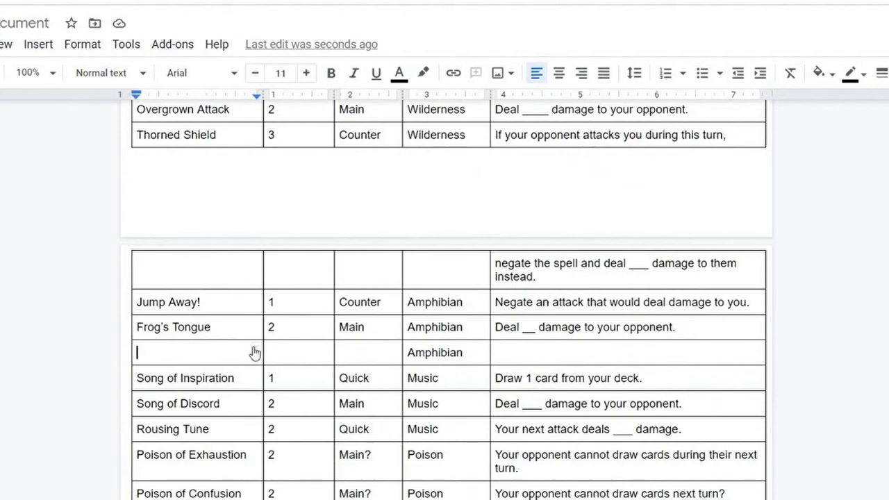
pyautogui.scroll(7, 203, 337)
pyautogui.write('Compel')
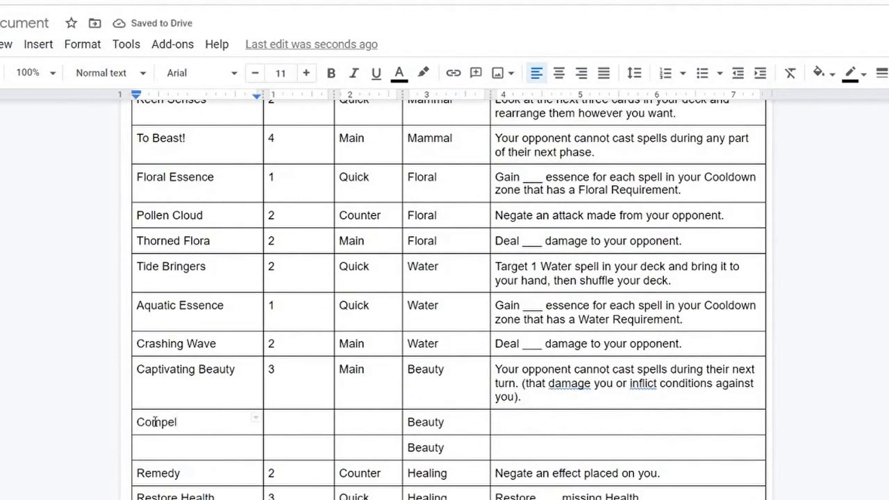
# Enter "Your opponent takes this card and shuffles it into their deck" as Compel's effect
pyautogui.click(492, 418)
pyautogui.scroll(-5, 483, 332)
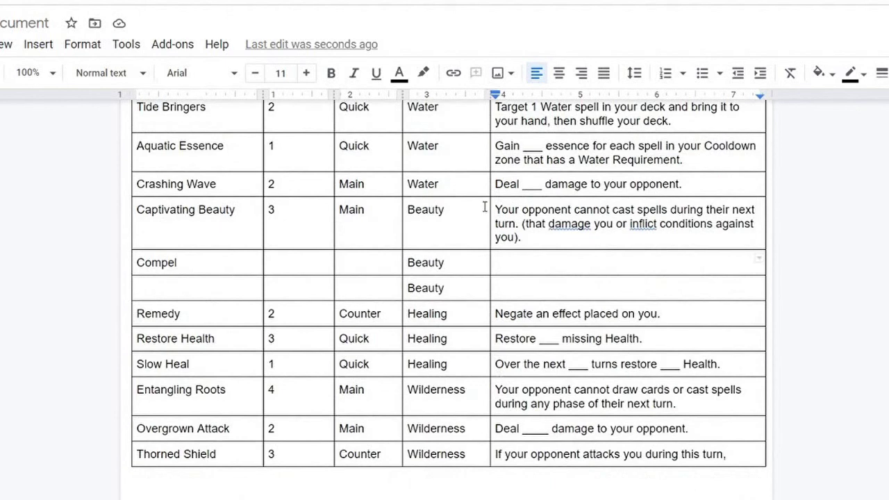
pyautogui.write('Your opponent takes this card and shuff')
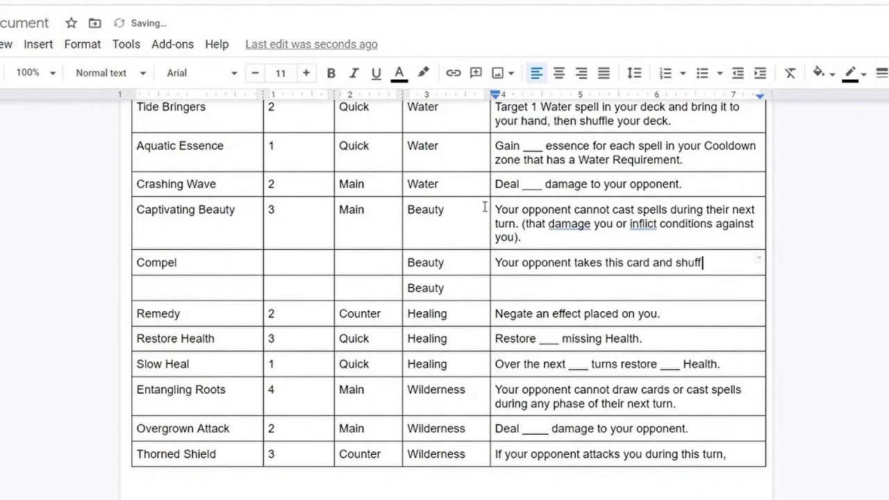
pyautogui.write('les it into their deck')
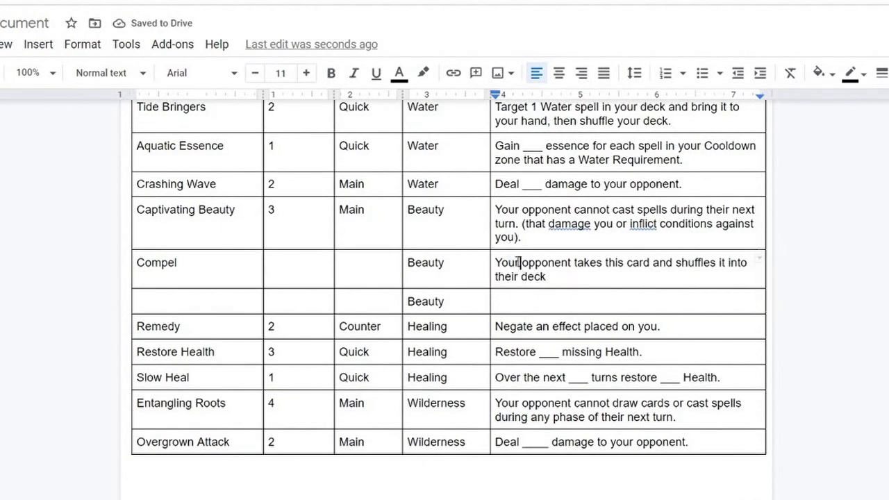
pyautogui.doubleClick(520, 262)
pyautogui.click(206, 301)
pyautogui.scroll(-1, 206, 292)
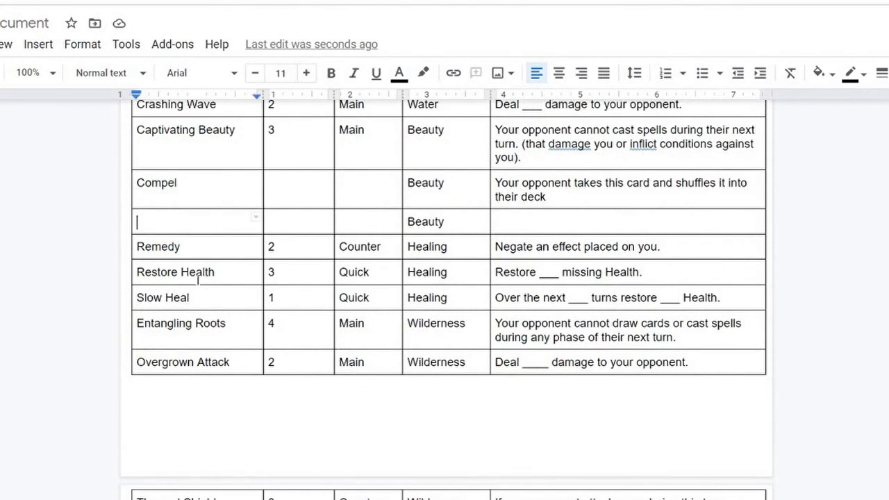
# Append "and when they draw it they are incapable" to Compel's effect
pyautogui.click(558, 198)
pyautogui.write('and when they draw it')
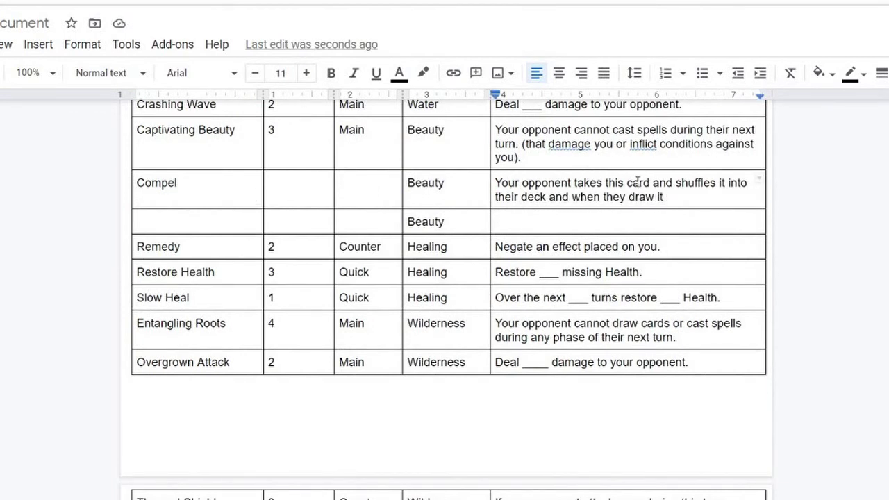
pyautogui.write(' they are incapable')
# Insert "faceup," and "must reveal it to their opponent and" into Compel's effect, and end it with "of casting spells for that turn."
pyautogui.click(549, 198)
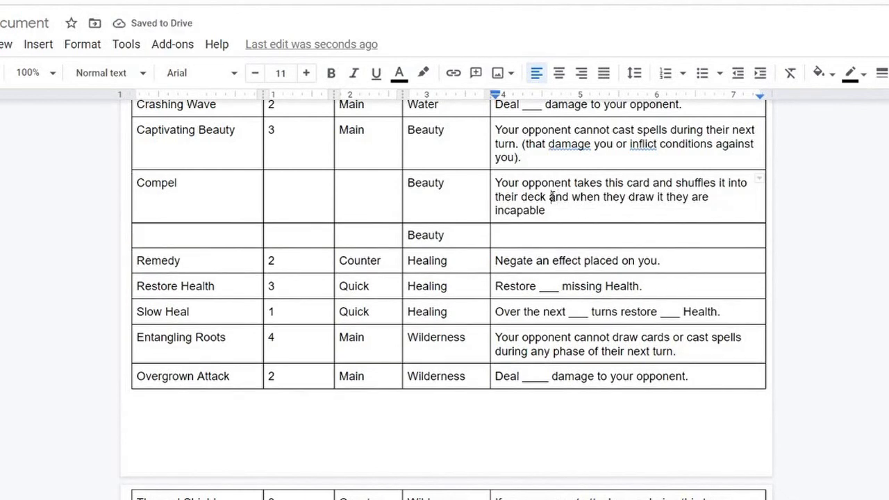
pyautogui.write('faceup,')
pyautogui.click(734, 196)
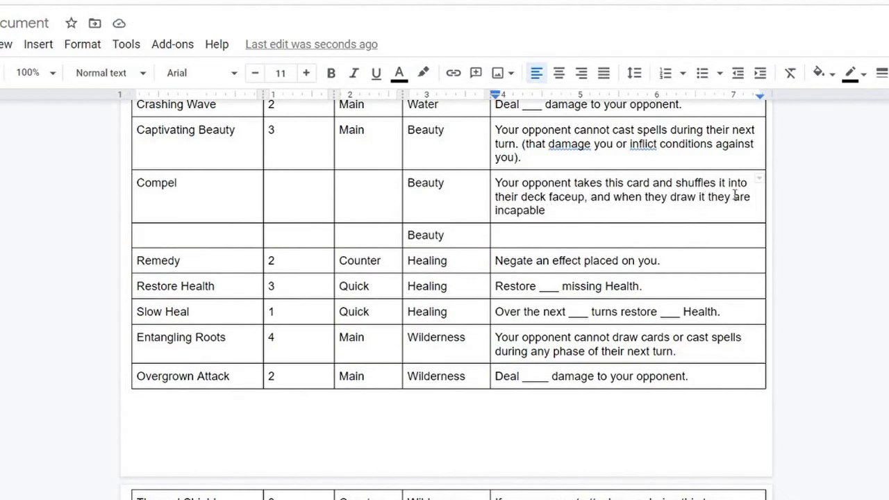
pyautogui.write('must reveal it to their ')
pyautogui.write('opponent and')
pyautogui.click(745, 213)
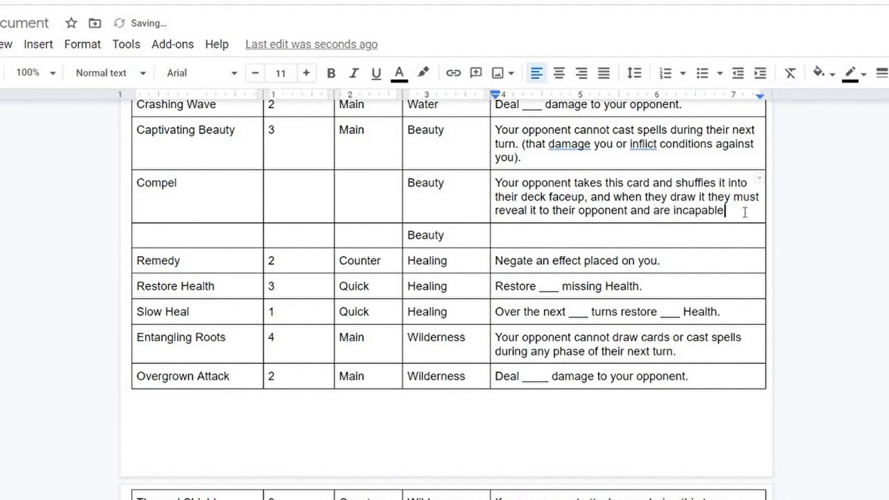
pyautogui.write('of casting spells for that turn.')
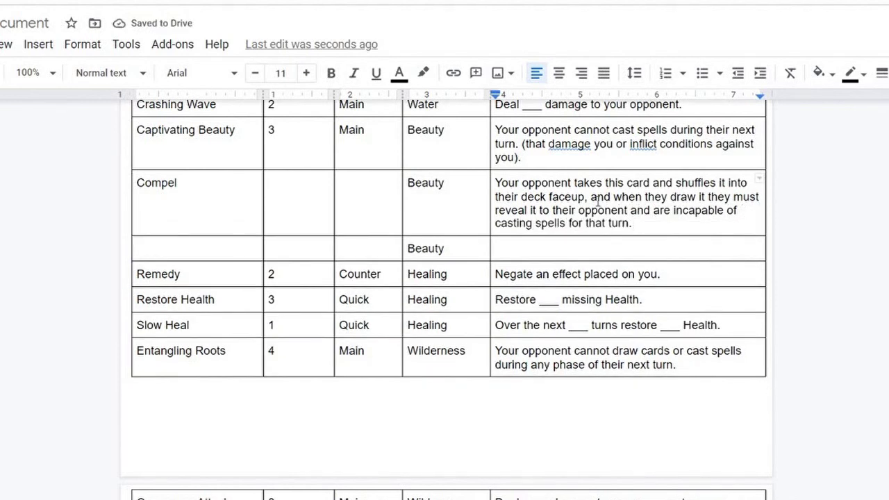
# Set Compel's essence cost to 3 and its phase to "Quick"
pyautogui.click(274, 190)
pyautogui.write('3')
pyautogui.click(387, 192)
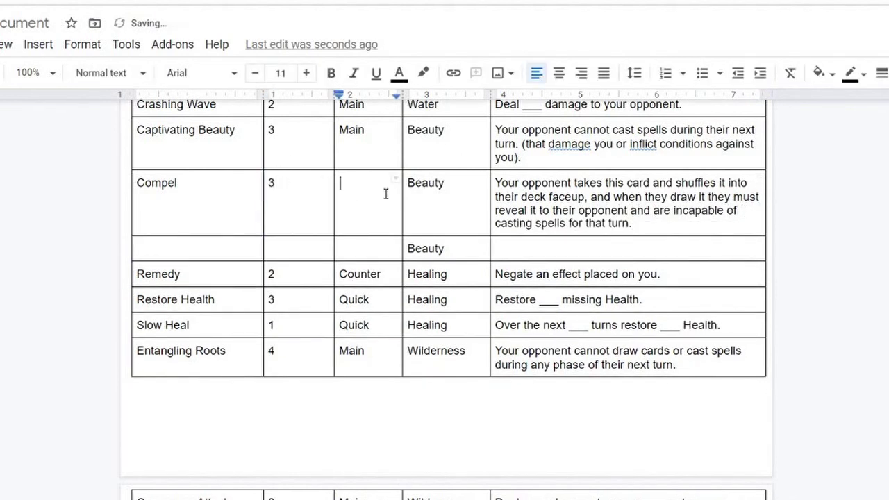
pyautogui.write('Quick')
# Name the third Amphibian spell "Webbed Limbs"
pyautogui.click(180, 248)
pyautogui.scroll(-5, 181, 231)
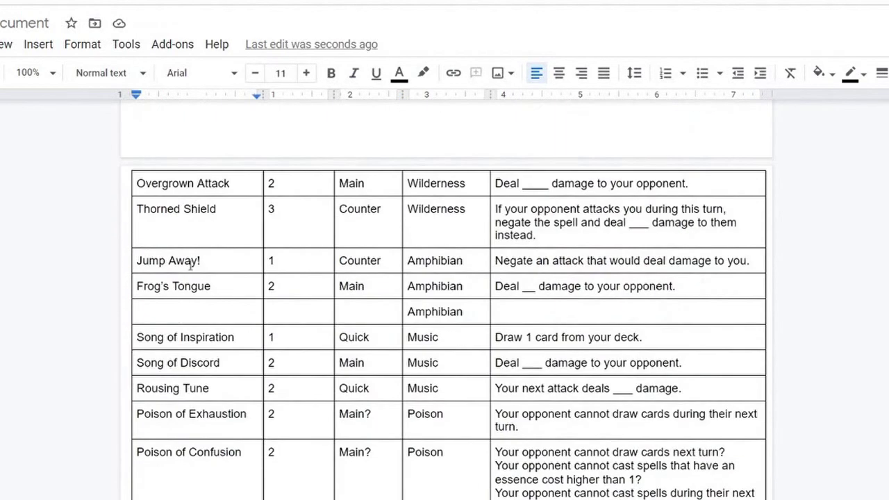
pyautogui.click(178, 317)
pyautogui.write('Webbed A')
pyautogui.press('BackSpace')
pyautogui.press('BackSpace')
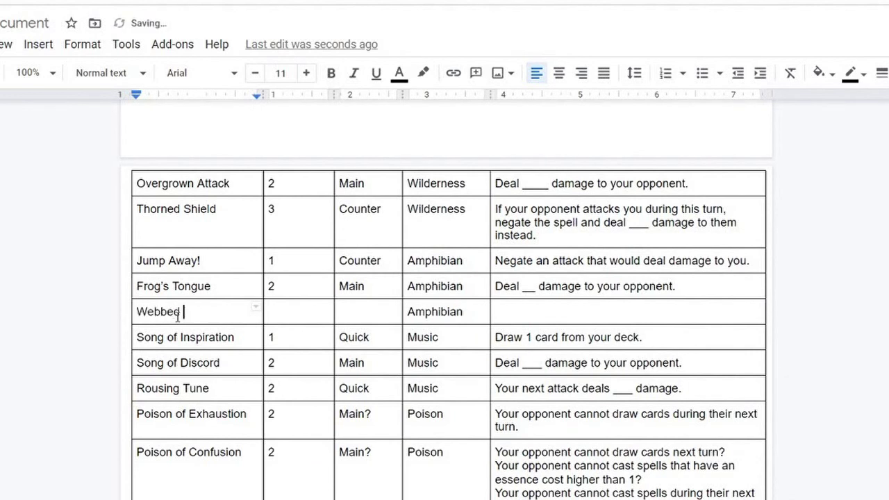
pyautogui.write('Limbs')
# Enter Webbed Limbs' effect "Once cast, your opponent cannot deal damage to you with spells that have Water as a component. You regain 1 less Essence per turn."
pyautogui.click(503, 308)
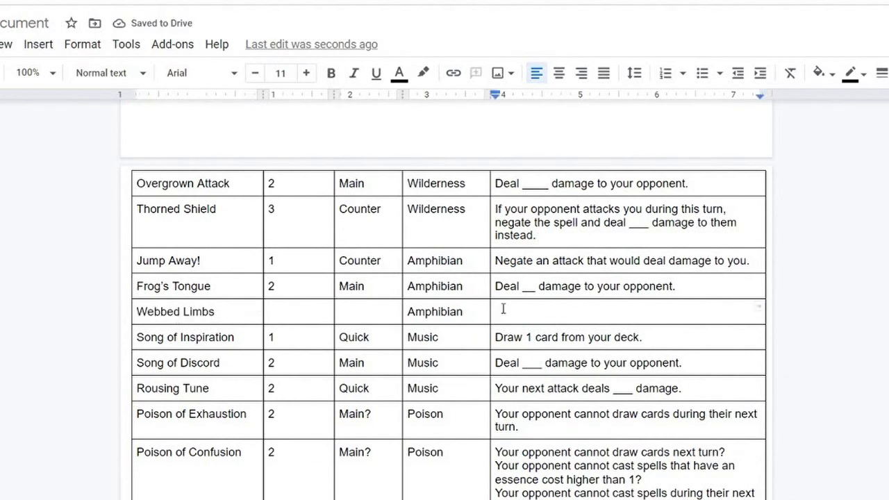
pyautogui.write('Place')
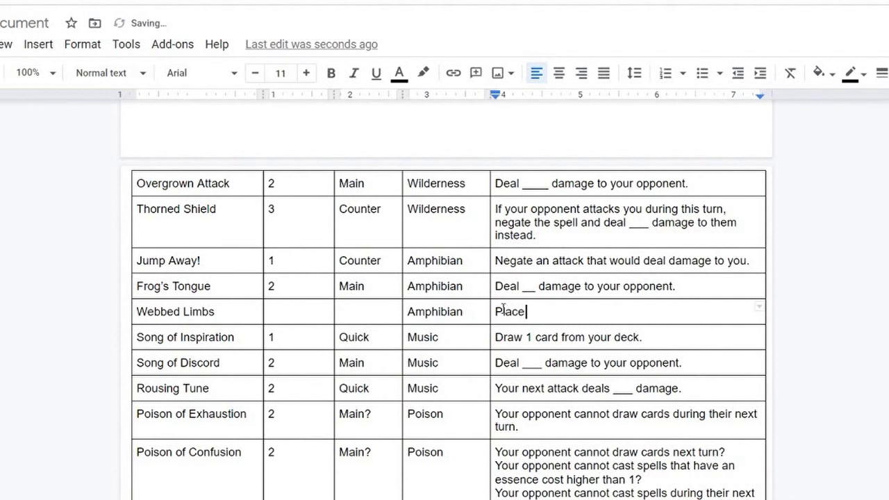
pyautogui.hotkey('ctrl', 'BackSpace')
pyautogui.write('Once cast, your opponent cannot deal')
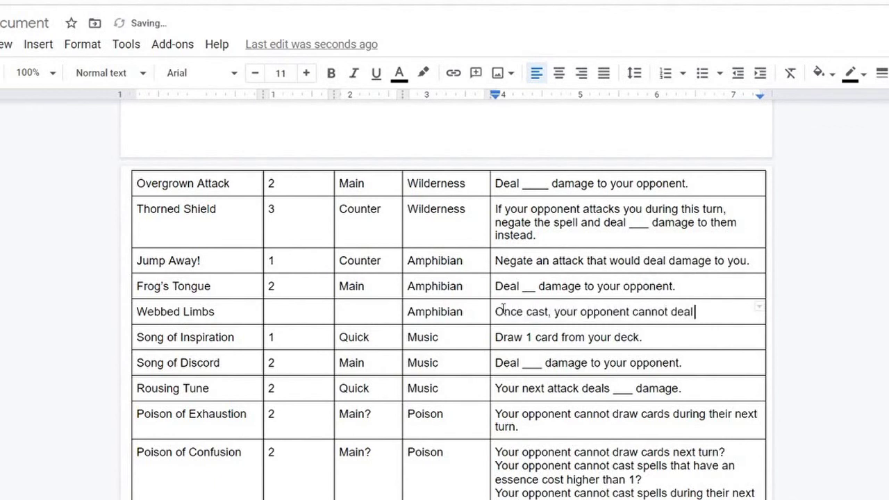
pyautogui.write(' damage to you with spells that have Water as')
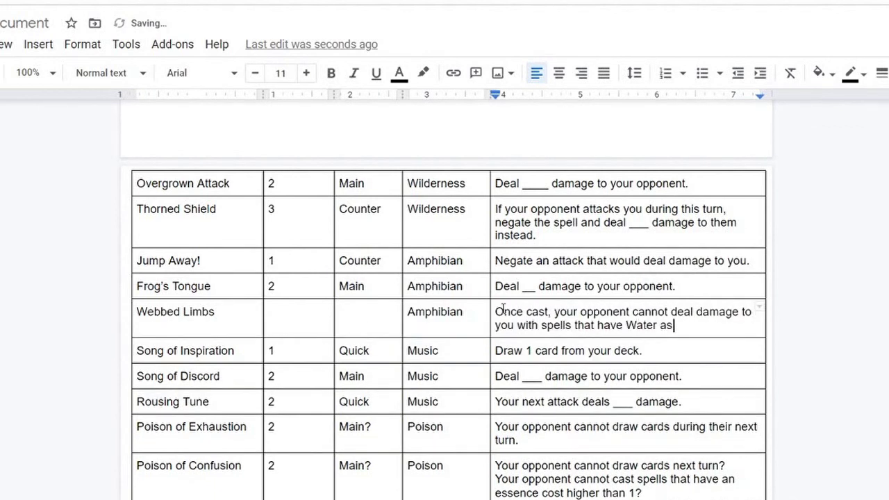
pyautogui.write(' a component. You regain 1 less Essence per turn.')
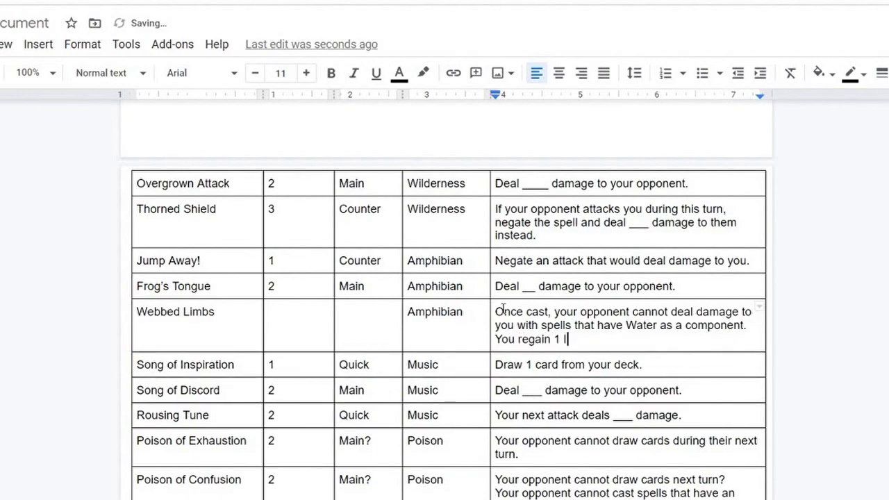
# Set Webbed Limbs' essence cost to 1 and its phase to "Quick"
pyautogui.click(328, 323)
pyautogui.write('1')
pyautogui.click(367, 313)
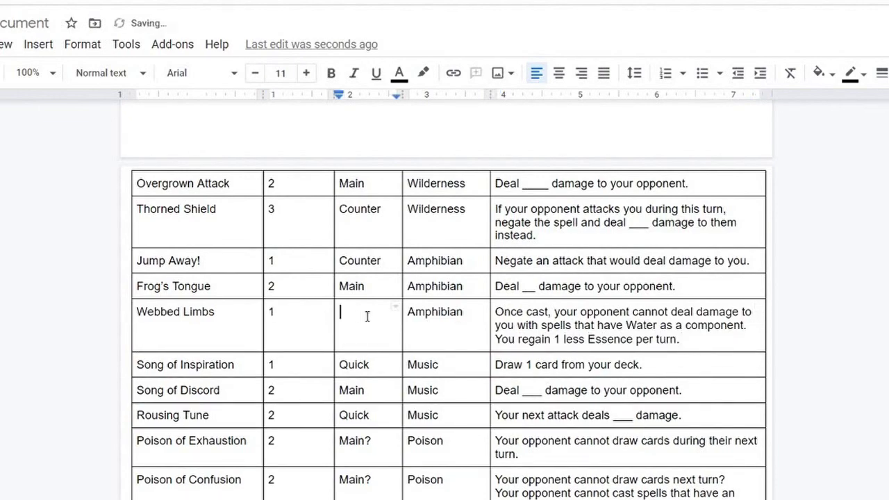
pyautogui.write('Quick')
# Name the third Beauty spell "Flustered" and set its phase to "Counter"
pyautogui.scroll(10, 413, 323)
pyautogui.scroll(-6, 391, 350)
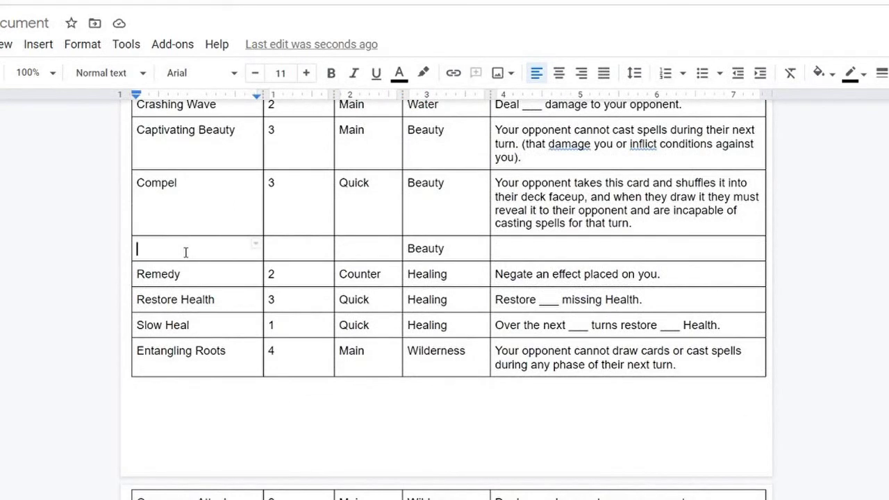
pyautogui.write('Flustered')
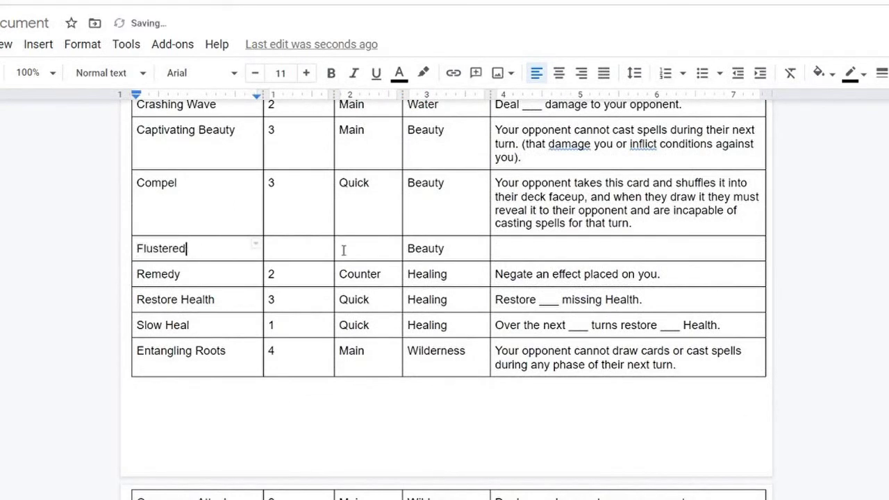
pyautogui.click(341, 250)
pyautogui.write('Counter')
# Start Flustered's effect with "After you cast this spell, your opponent spends an additional 1 Essence to cast spells. If they are" and set its cost to 2
pyautogui.click(512, 250)
pyautogui.write('Y')
pyautogui.press('BackSpace')
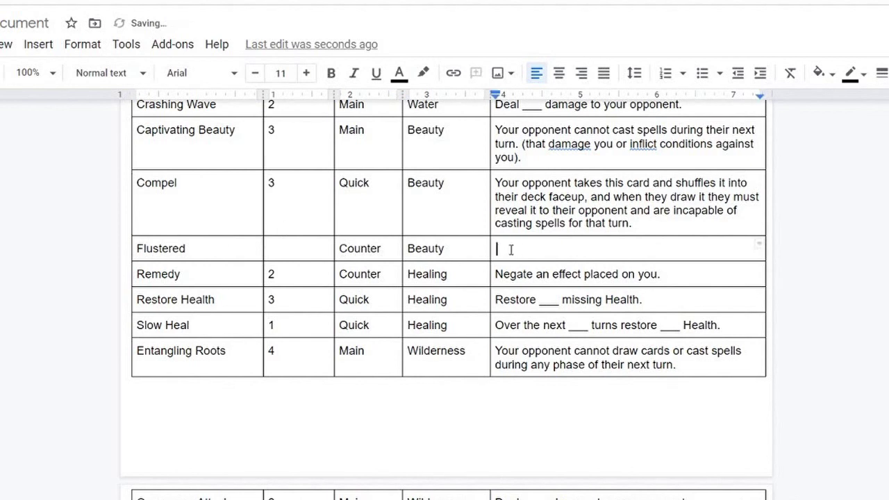
pyautogui.write('Whenever yo')
pyautogui.hotkey('ctrl', 'BackSpace')
pyautogui.hotkey('ctrl', 'BackSpace')
pyautogui.write('After you cast this spell, your oppo')
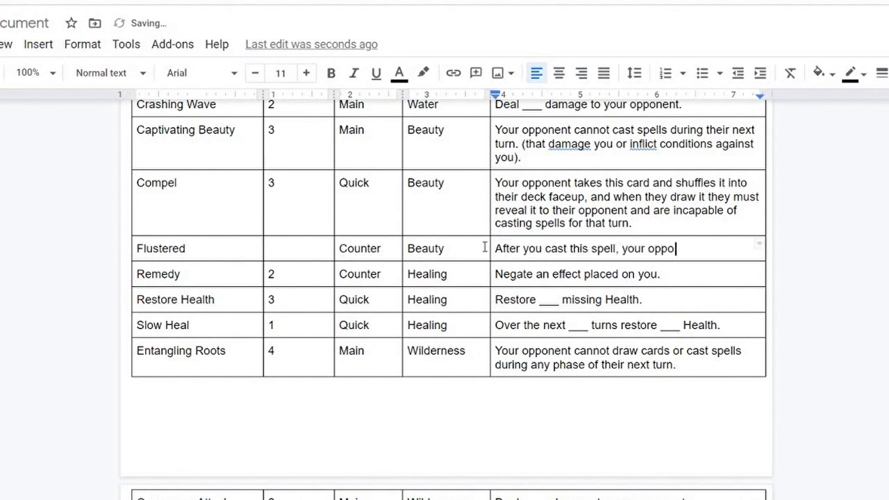
pyautogui.write('nent spends an additional 1 Esse')
pyautogui.press('BackSpace')
pyautogui.write('Essence to cast spells')
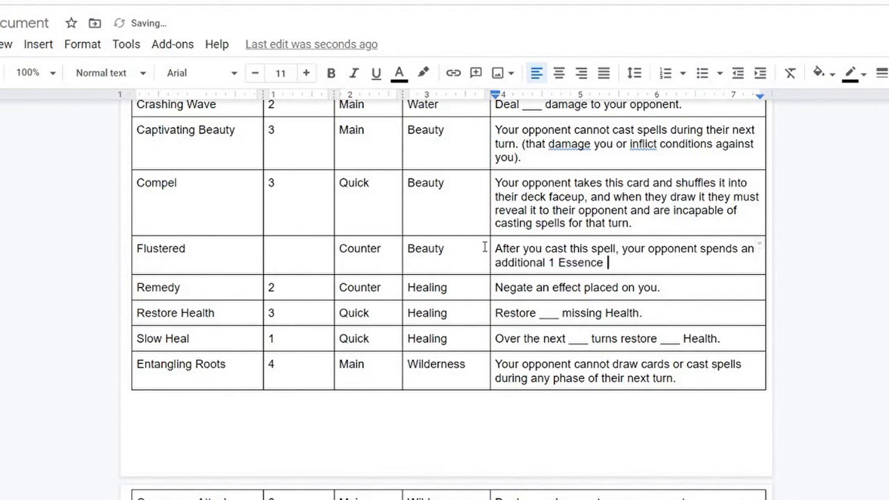
pyautogui.write('they are')
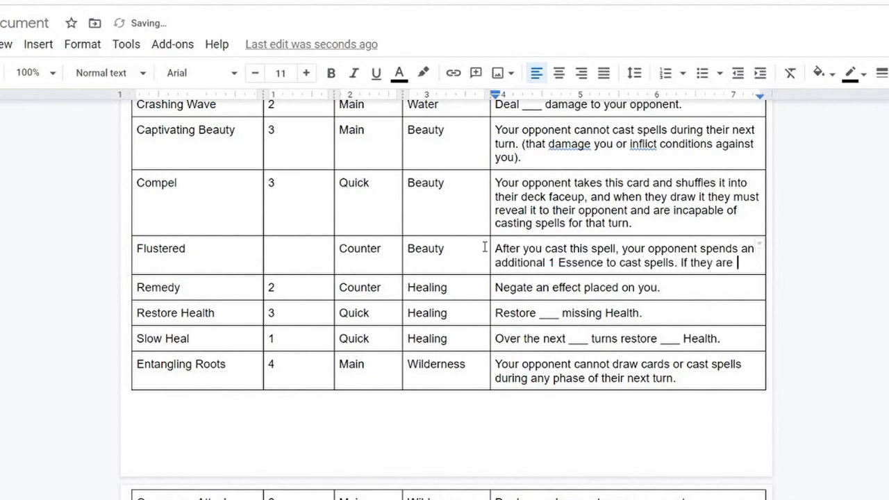
pyautogui.click(272, 248)
pyautogui.write('2')
# Replace the final "are" in Flustered's effect with "a spell requires them to spend more mana than is available, they cannot cast the spell."
pyautogui.click(740, 263)
pyautogui.press('BackSpace')
pyautogui.press('BackSpace')
pyautogui.press('BackSpace')
pyautogui.write('spell requires ')
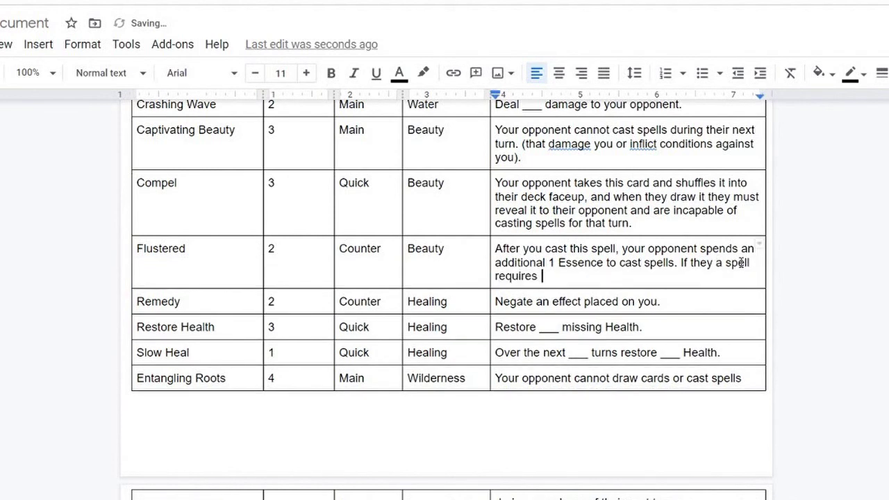
pyautogui.write('them to spend more mana than is avai')
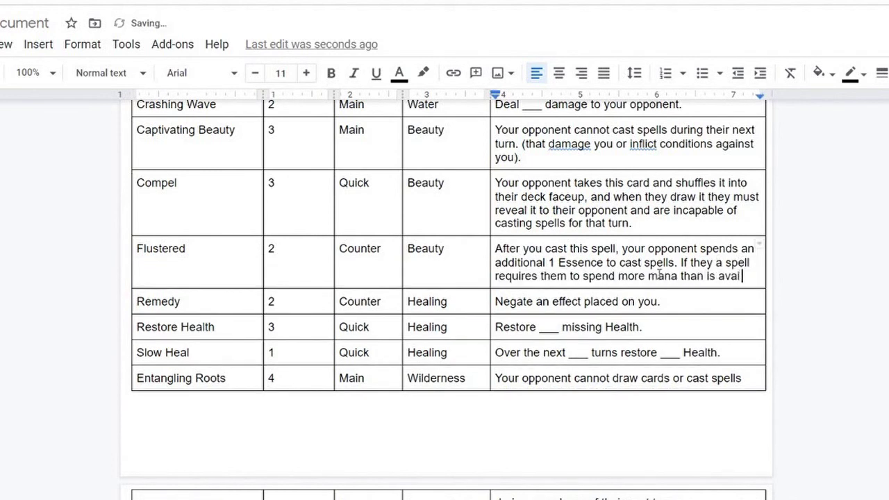
pyautogui.write('lable, they cannot cast the spell. You as a ')
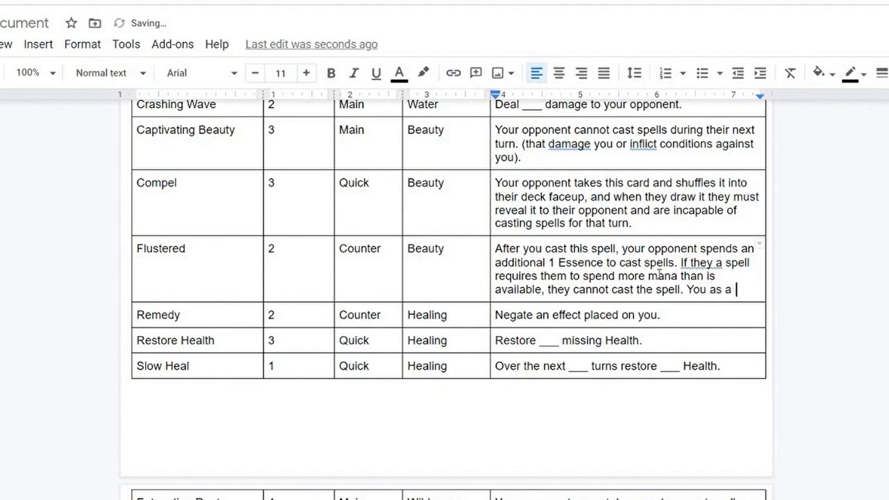
# Complete the last sentence of Flustered's effect as "You as a result regain 1 less mana per turn after you cast this spell."
pyautogui.write('result regain 1 less mana per turn')
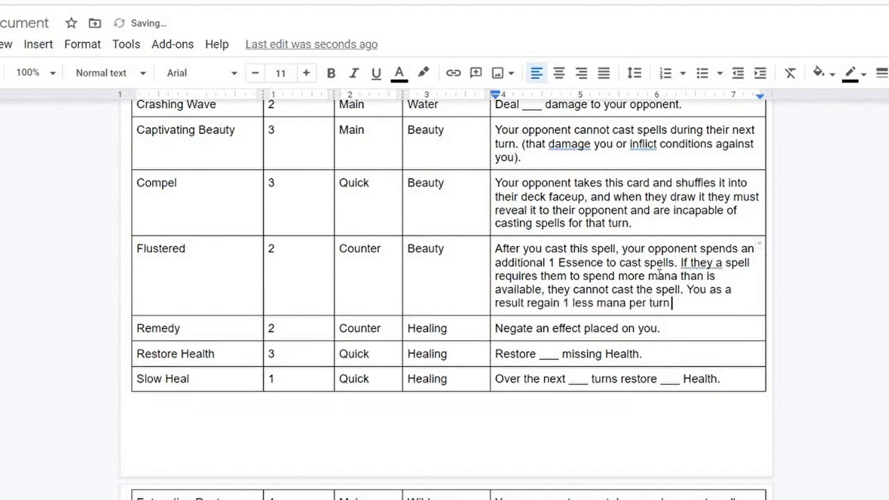
pyautogui.write(' after you cast this spell.')
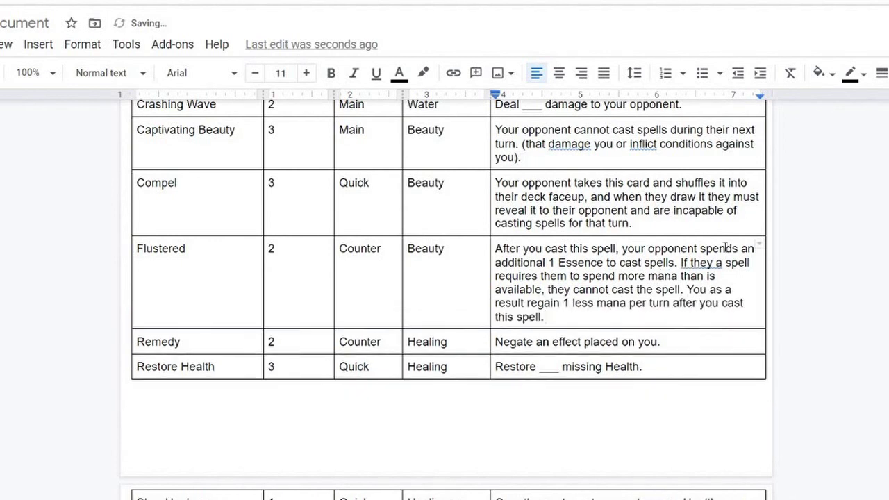
pyautogui.click(709, 264)
pyautogui.click(737, 305)
pyautogui.scroll(-10, 549, 236)
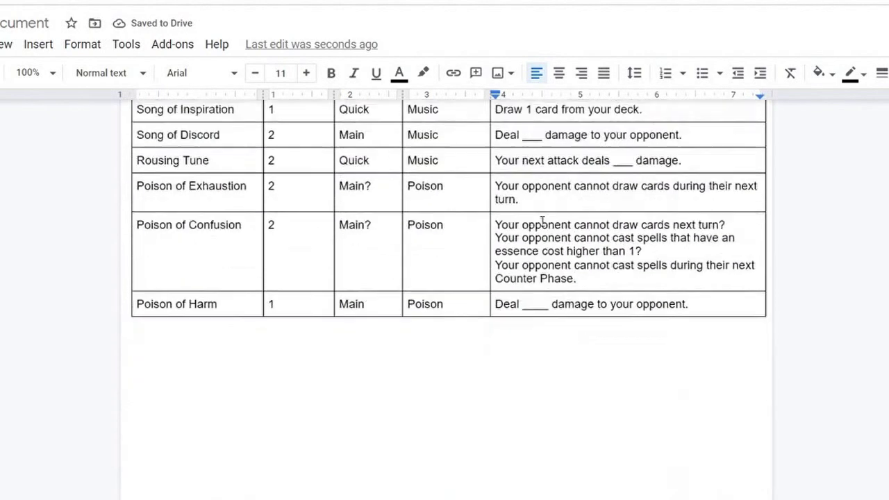
pyautogui.scroll(15, 542, 221)
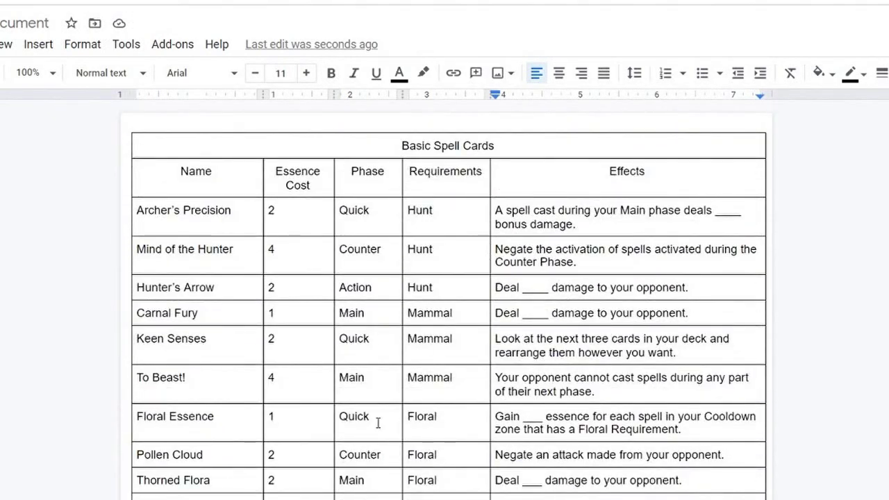